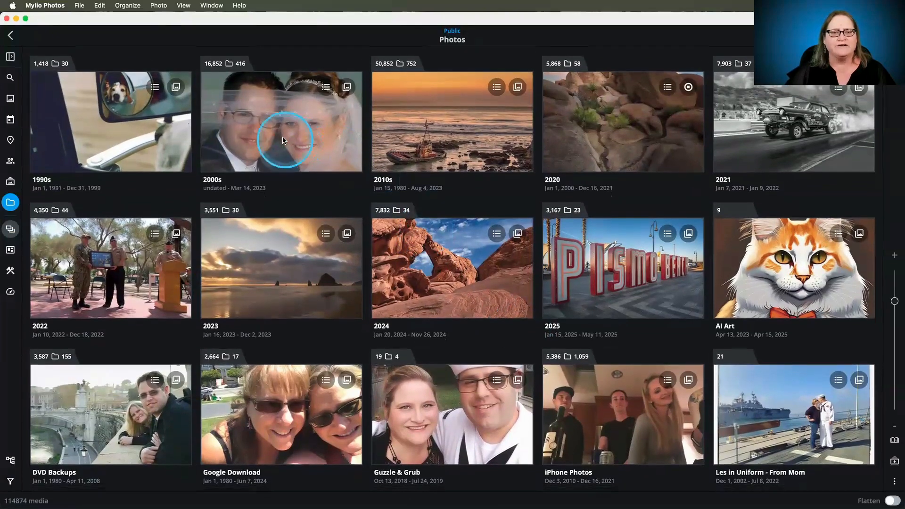
Step: Open the 2000s folder, go into its 2006 subfolder, and look through the event folders there
{"action": "left_click", "coordinate": [279, 118]}
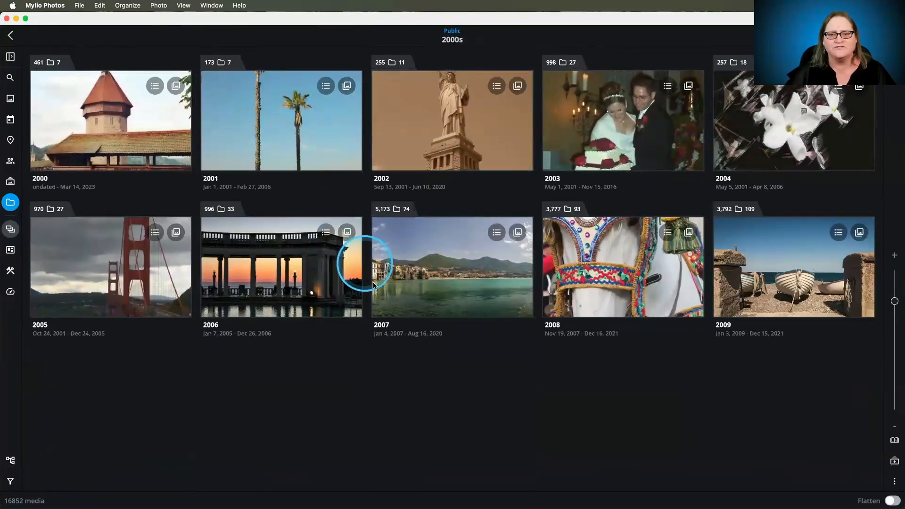
{"action": "left_click", "coordinate": [283, 285]}
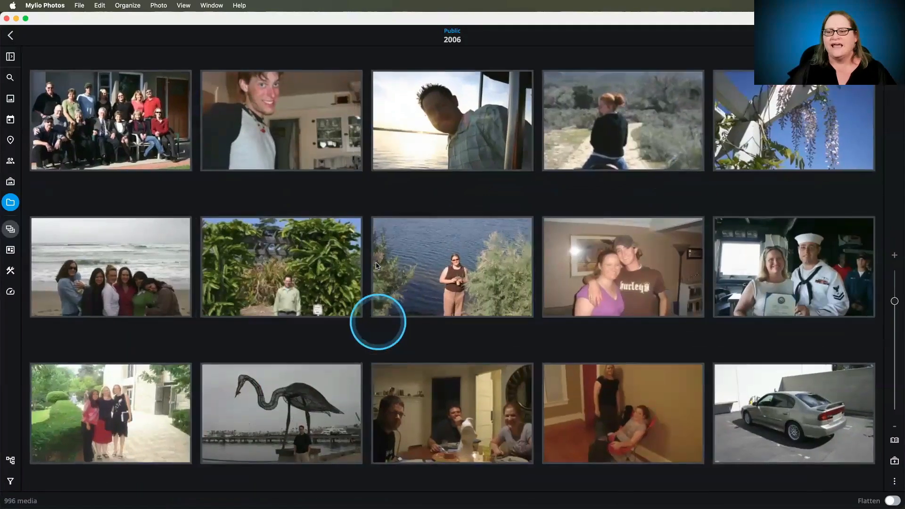
{"action": "scroll", "coordinate": [377, 266], "scroll_direction": "down", "scroll_amount": 10}
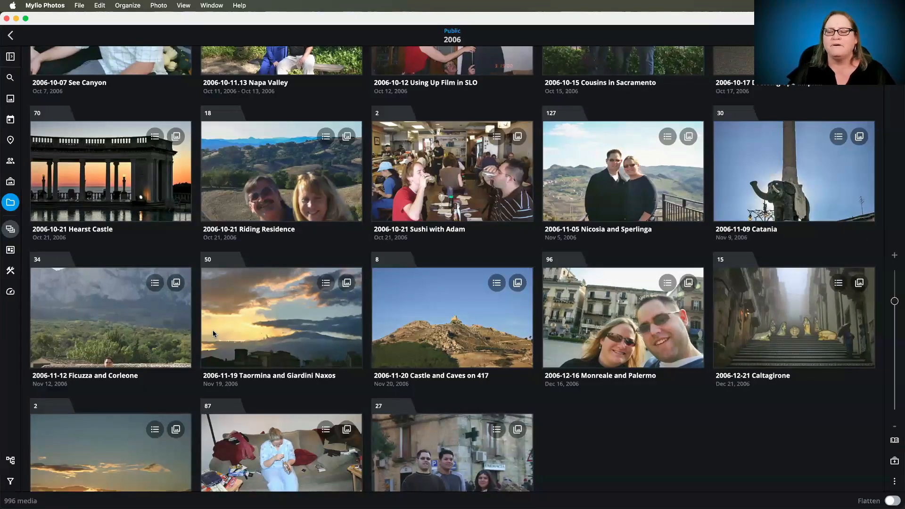
Step: Show all photos and use QuickFilters to limit them by date to the year 2006
{"action": "left_click", "coordinate": [10, 99]}
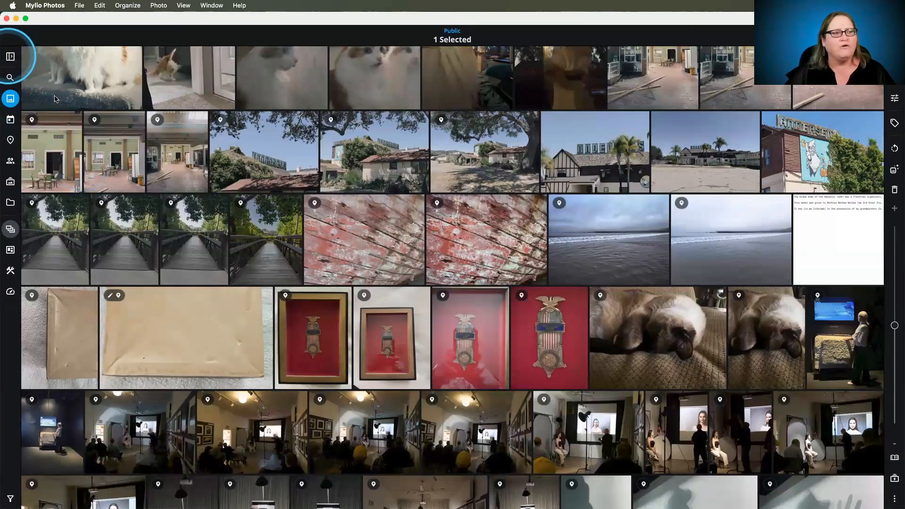
{"action": "left_click", "coordinate": [11, 57]}
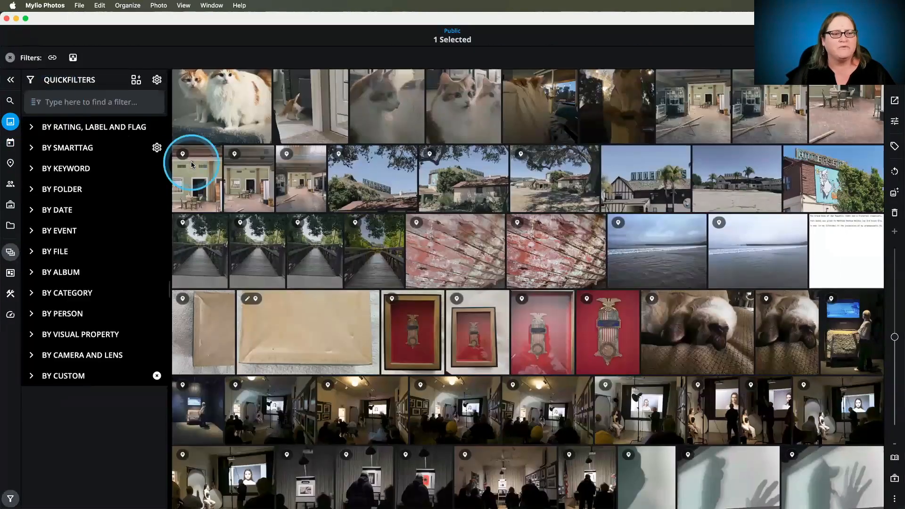
{"action": "left_click", "coordinate": [30, 210]}
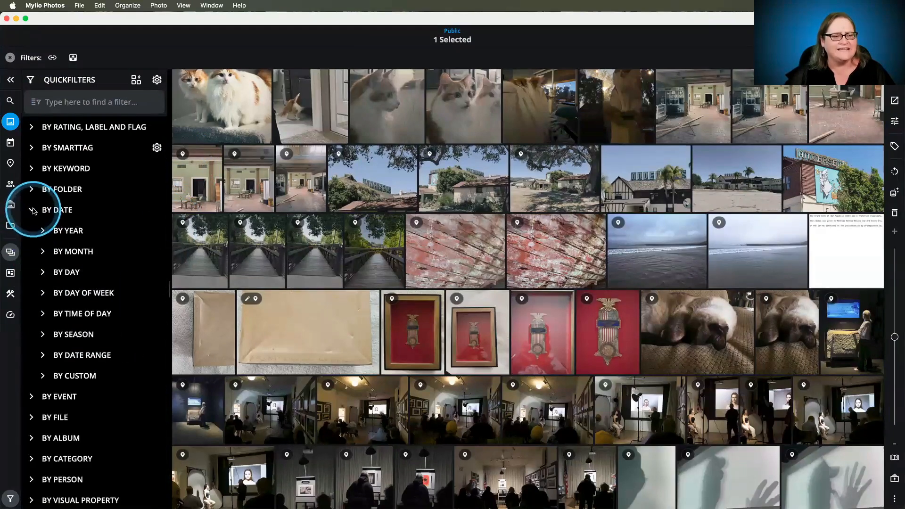
{"action": "left_click", "coordinate": [42, 230]}
{"action": "scroll", "coordinate": [47, 264], "scroll_direction": "down", "scroll_amount": 1}
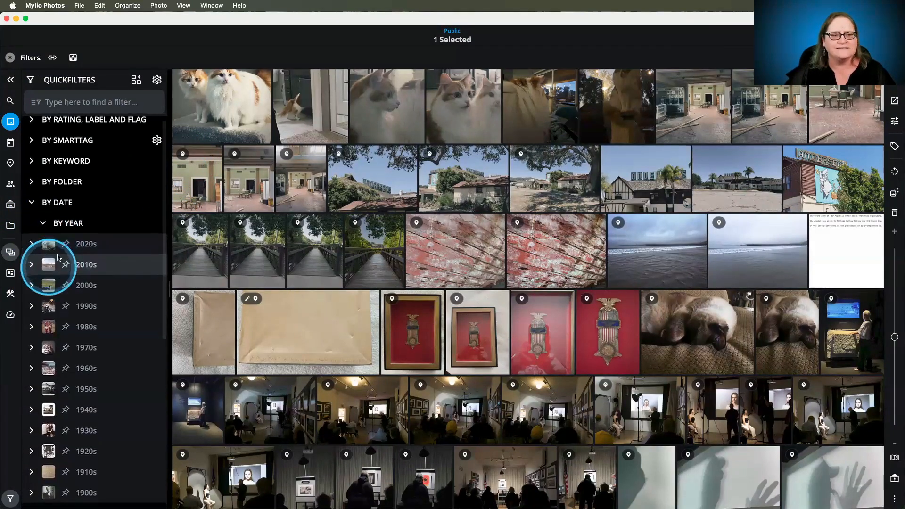
{"action": "left_click", "coordinate": [31, 284]}
{"action": "scroll", "coordinate": [47, 287], "scroll_direction": "down", "scroll_amount": 3}
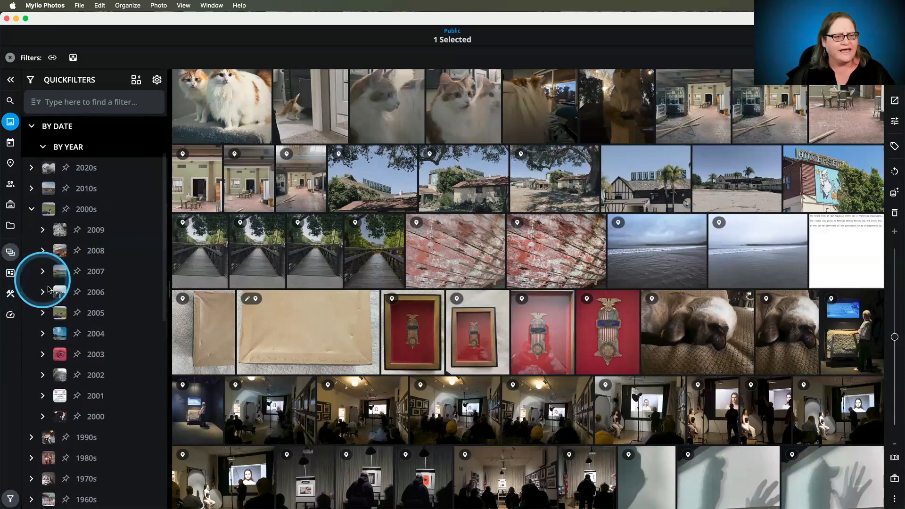
{"action": "scroll", "coordinate": [49, 289], "scroll_direction": "down", "scroll_amount": 2}
{"action": "left_click", "coordinate": [77, 281]}
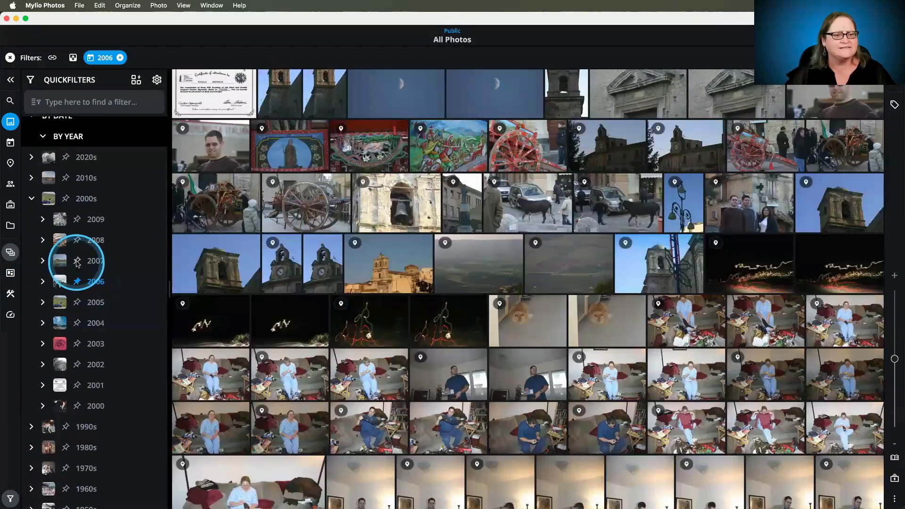
Step: Add the years 2007, 2008, 2009 and 2010 to the date filter
{"action": "left_click", "coordinate": [77, 261]}
{"action": "left_click", "coordinate": [77, 240]}
{"action": "left_click", "coordinate": [77, 219]}
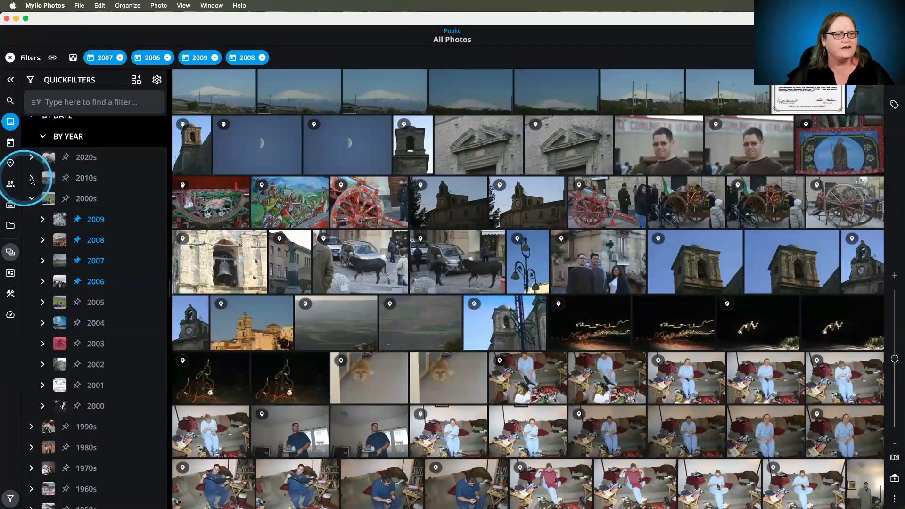
{"action": "left_click", "coordinate": [32, 178]}
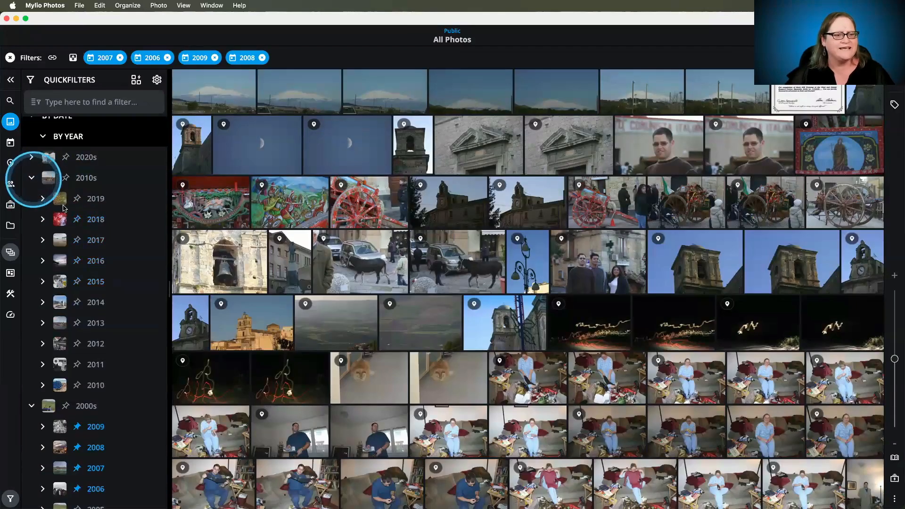
{"action": "left_click", "coordinate": [77, 385]}
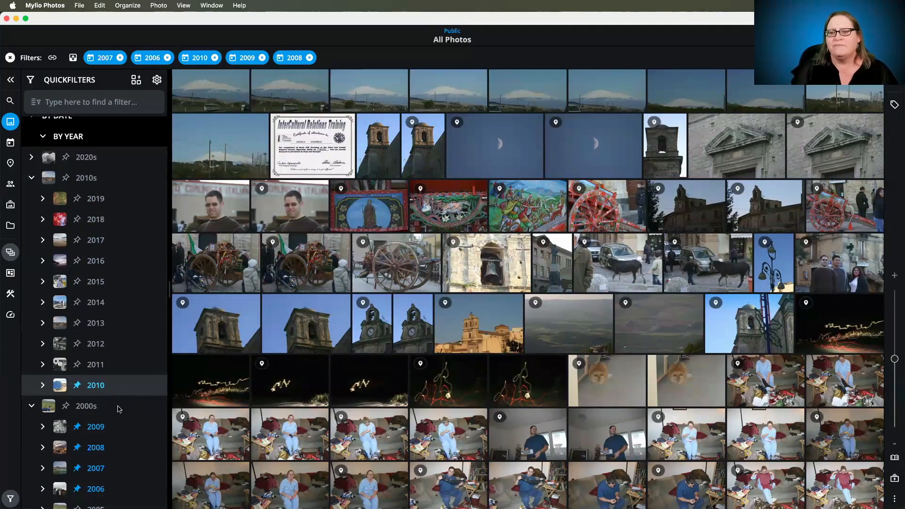
Step: Show the photo information and narrow the filtered photos to those rated 4 or 5 stars
{"action": "left_click", "coordinate": [892, 88]}
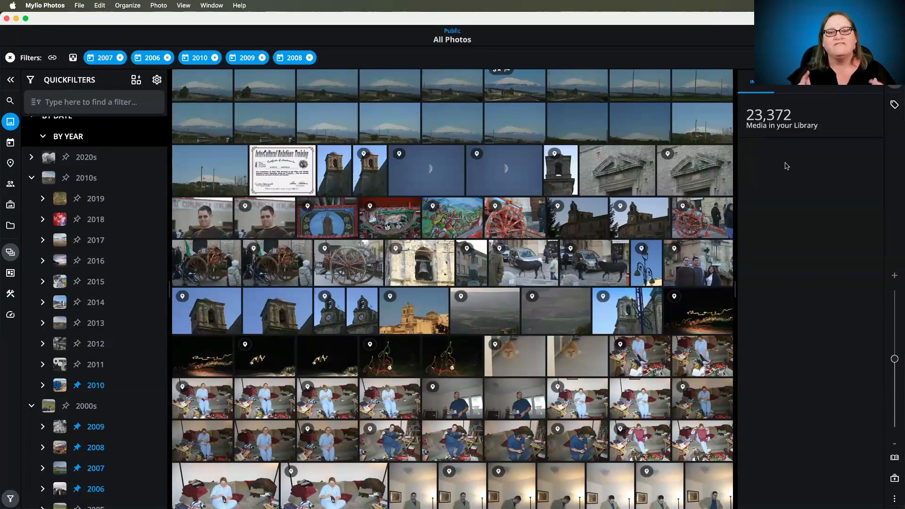
{"action": "scroll", "coordinate": [158, 208], "scroll_direction": "up", "scroll_amount": 3}
{"action": "scroll", "coordinate": [156, 206], "scroll_direction": "up", "scroll_amount": 2}
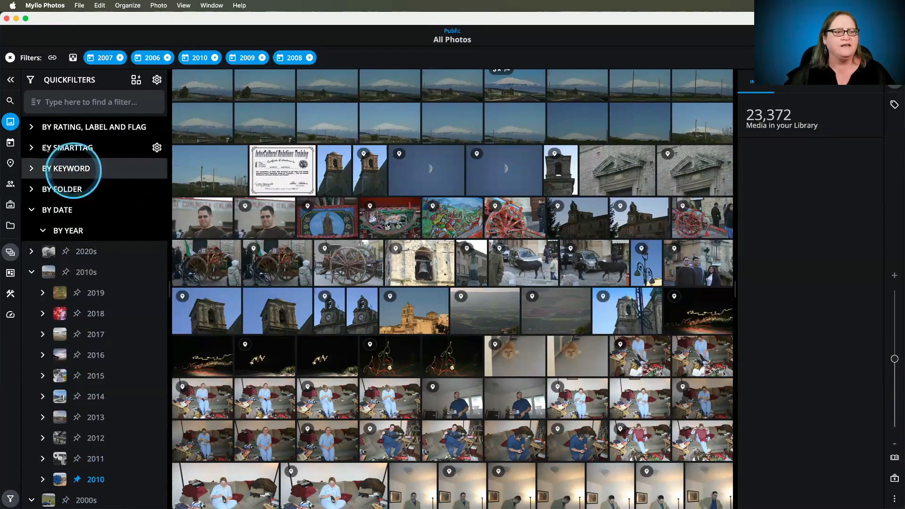
{"action": "left_click", "coordinate": [33, 128]}
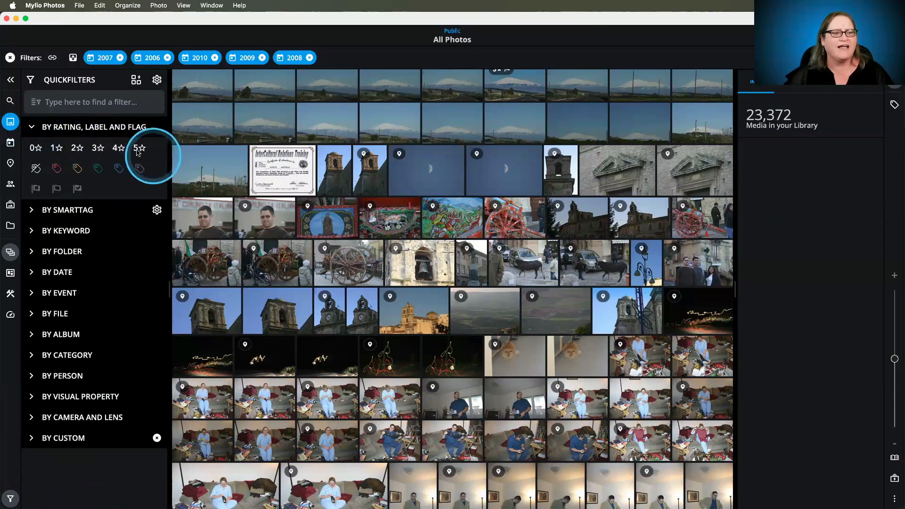
{"action": "left_click", "coordinate": [122, 150]}
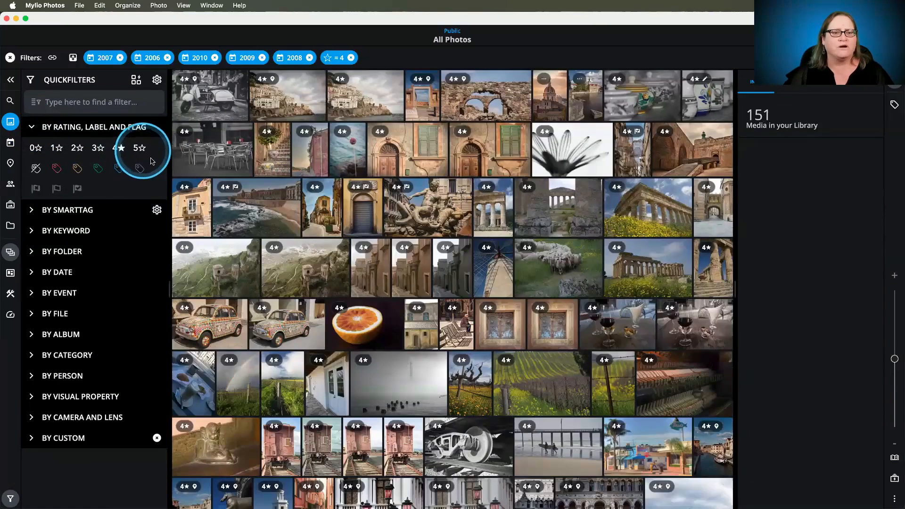
{"action": "left_click", "coordinate": [140, 149]}
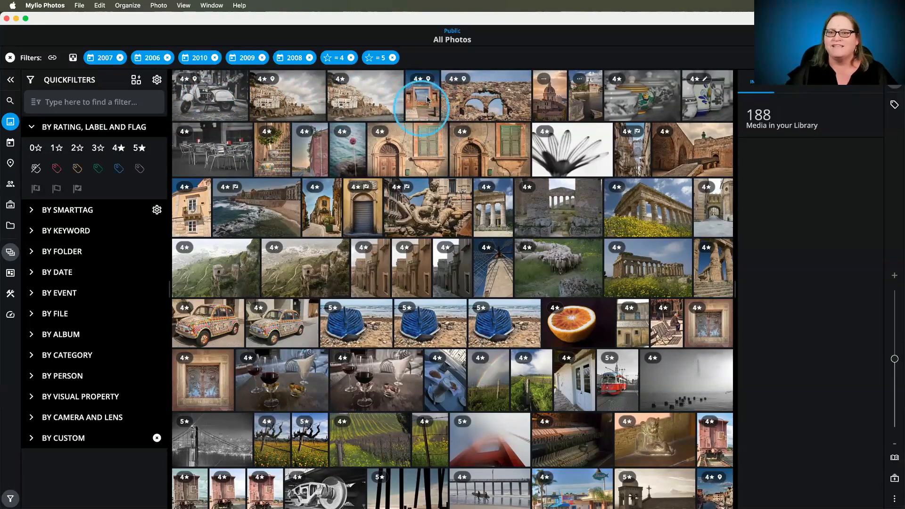
Step: Select eight photos, including the dome, café tables, stairway, arched door, alley, fountain and yellow-flower temple, and collect them in the photo bin
{"action": "left_click", "coordinate": [554, 105]}
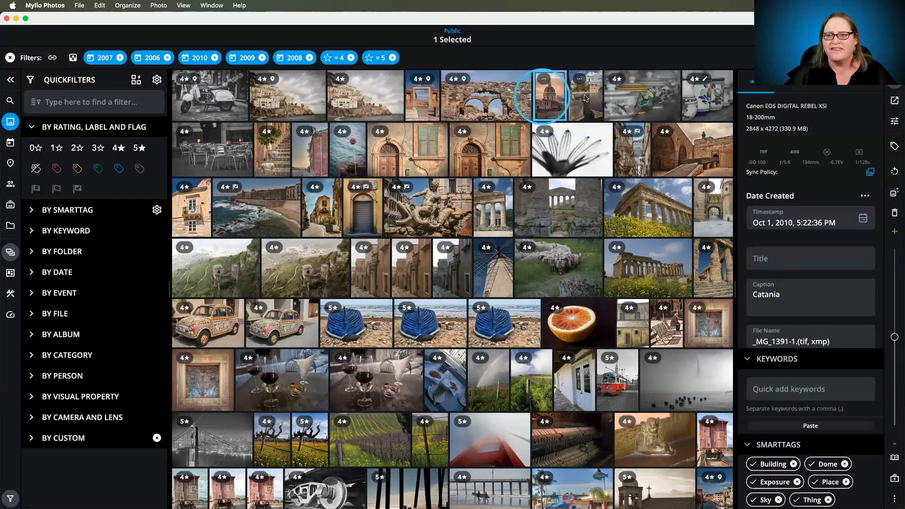
{"action": "left_click", "coordinate": [634, 100], "text": "super"}
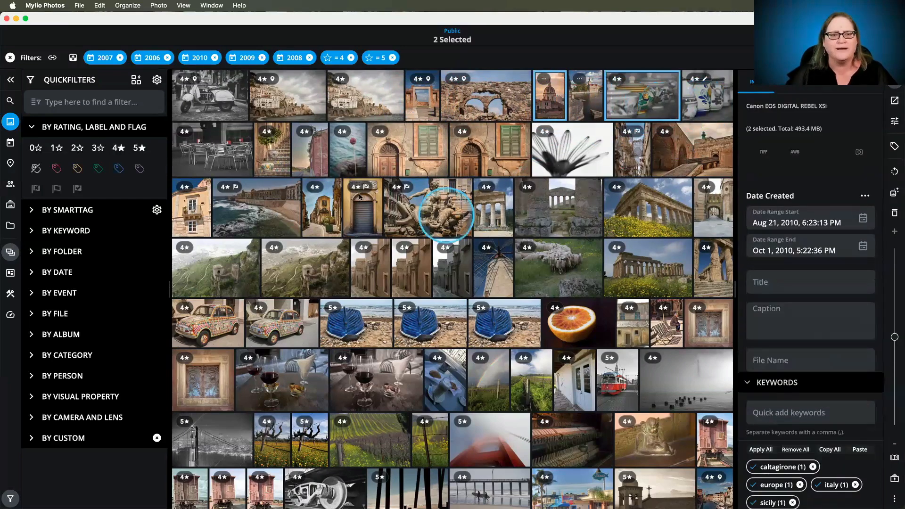
{"action": "left_click", "coordinate": [194, 163], "text": "super"}
{"action": "left_click", "coordinate": [268, 163], "text": "super"}
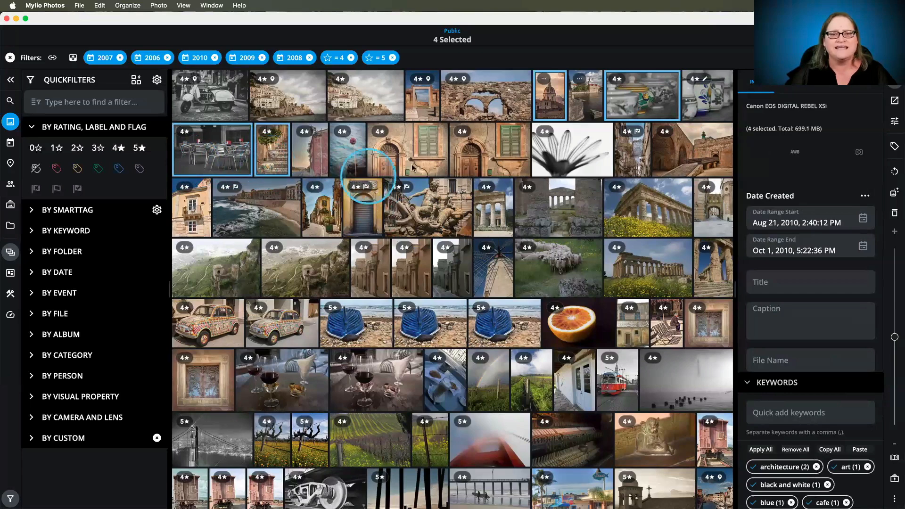
{"action": "left_click", "coordinate": [477, 168], "text": "super"}
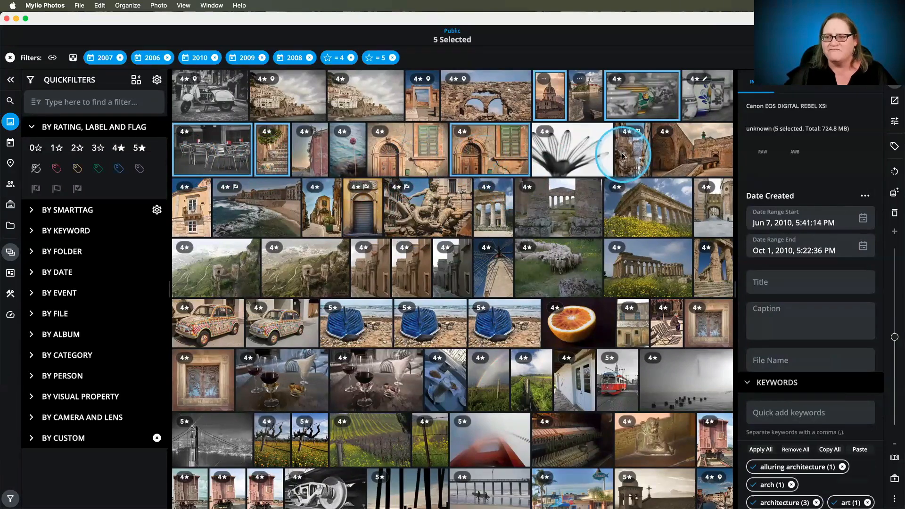
{"action": "left_click", "coordinate": [322, 207], "text": "super"}
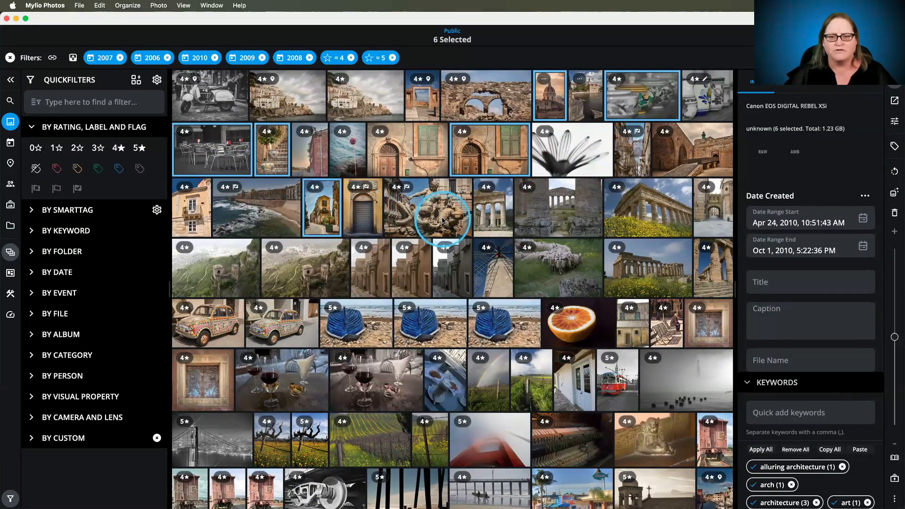
{"action": "left_click", "coordinate": [438, 214], "text": "super"}
{"action": "left_click", "coordinate": [653, 215], "text": "super"}
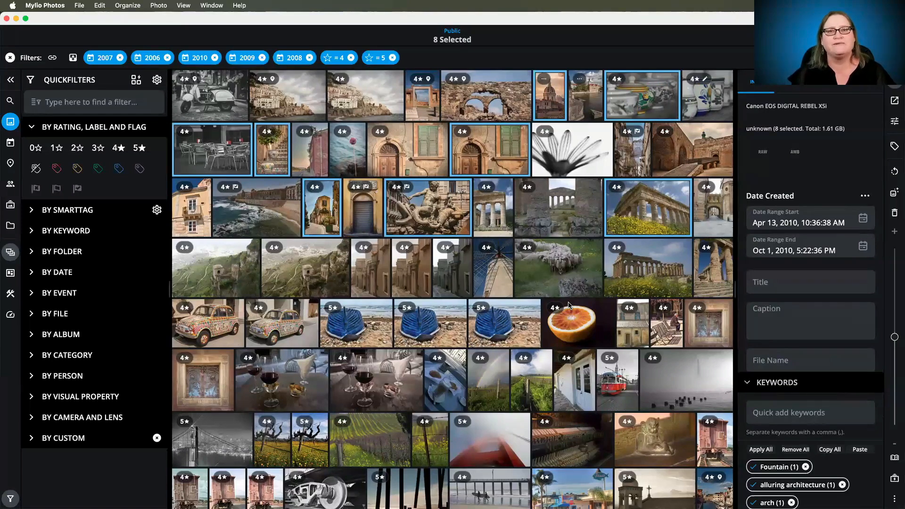
{"action": "left_click", "coordinate": [642, 211]}
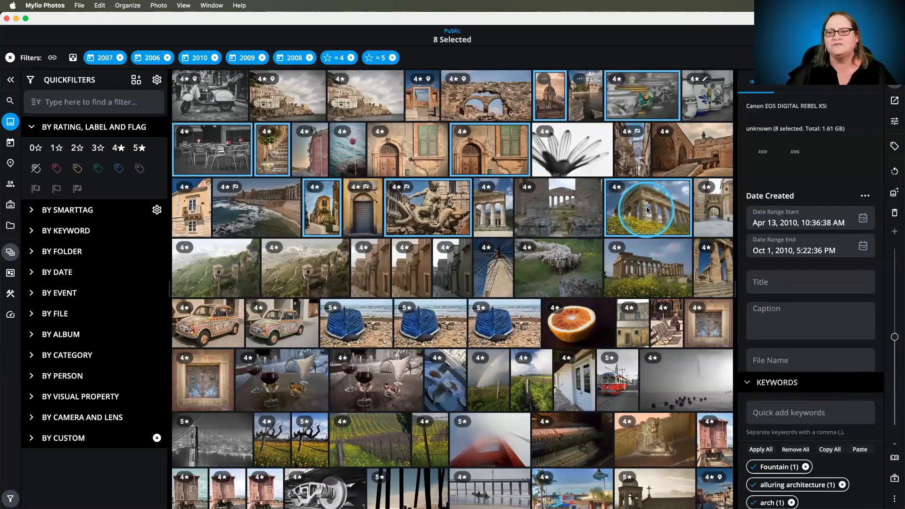
{"action": "left_click_drag", "start_coordinate": [643, 215], "coordinate": [523, 481]}
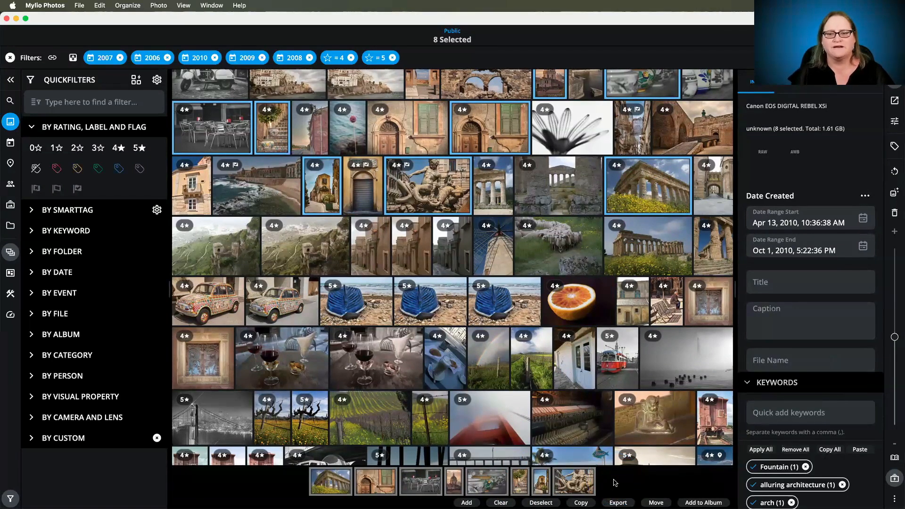
Step: Add the first patterned car, first blue boat, old window and sepia bell tower photos to the photo bin
{"action": "scroll", "coordinate": [538, 330], "scroll_direction": "down", "scroll_amount": 3}
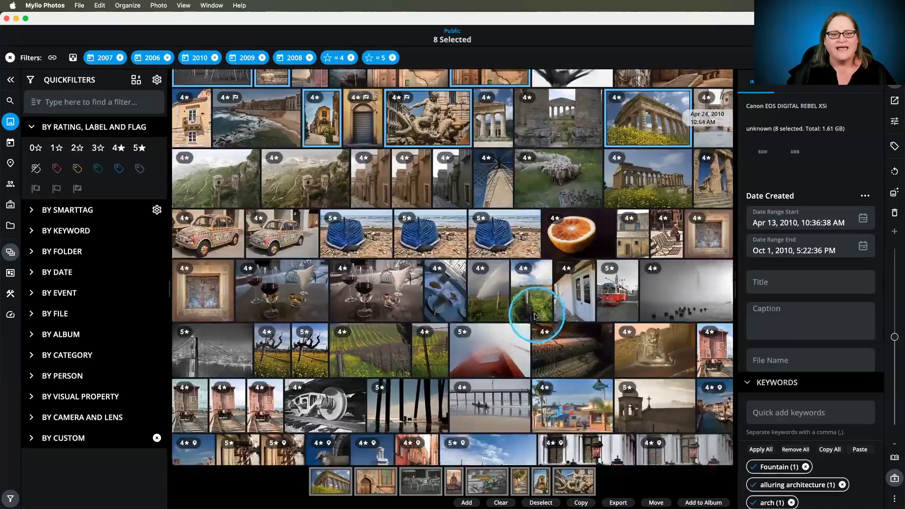
{"action": "left_click", "coordinate": [210, 222]}
{"action": "left_click", "coordinate": [355, 222], "text": "super"}
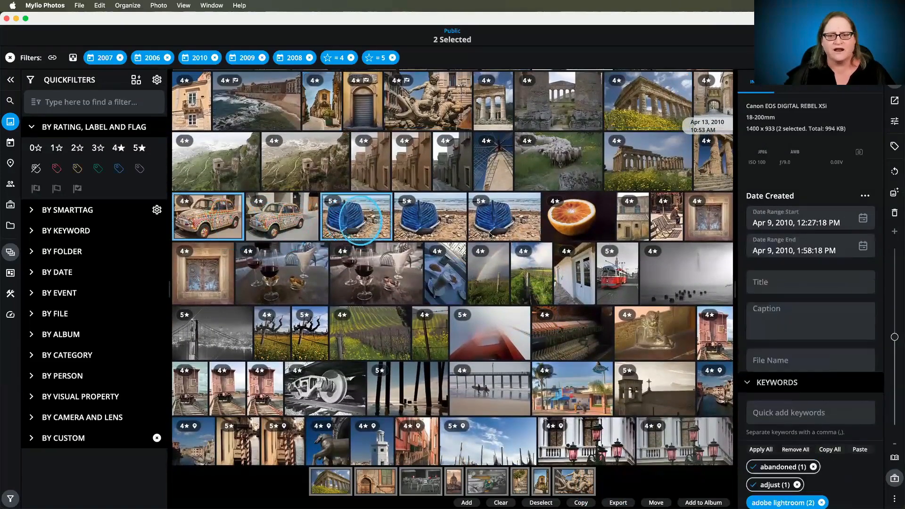
{"action": "left_click", "coordinate": [214, 276], "text": "super"}
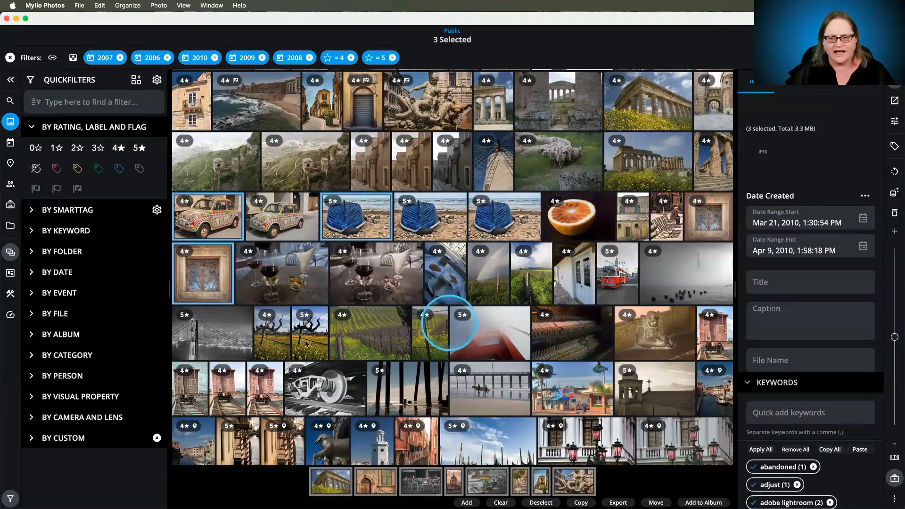
{"action": "scroll", "coordinate": [495, 353], "scroll_direction": "down", "scroll_amount": 3}
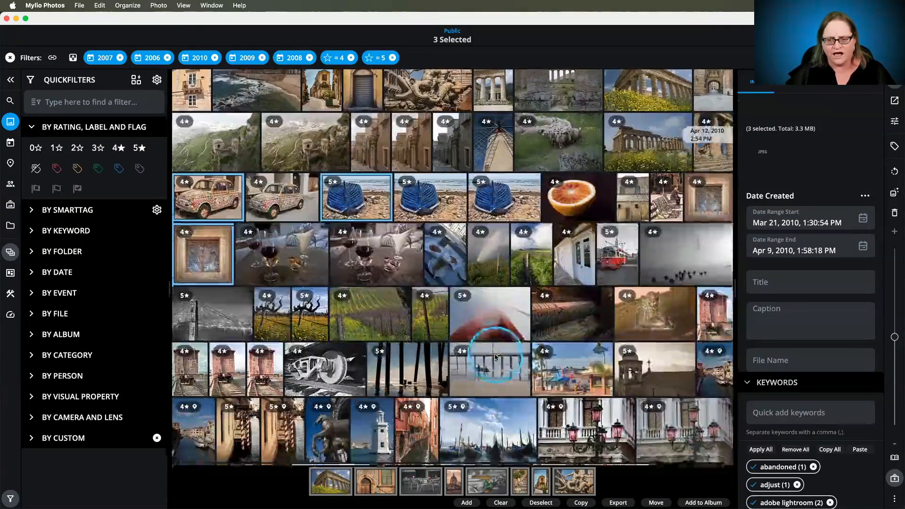
{"action": "scroll", "coordinate": [496, 356], "scroll_direction": "down", "scroll_amount": 2}
{"action": "left_click", "coordinate": [644, 236], "text": "super"}
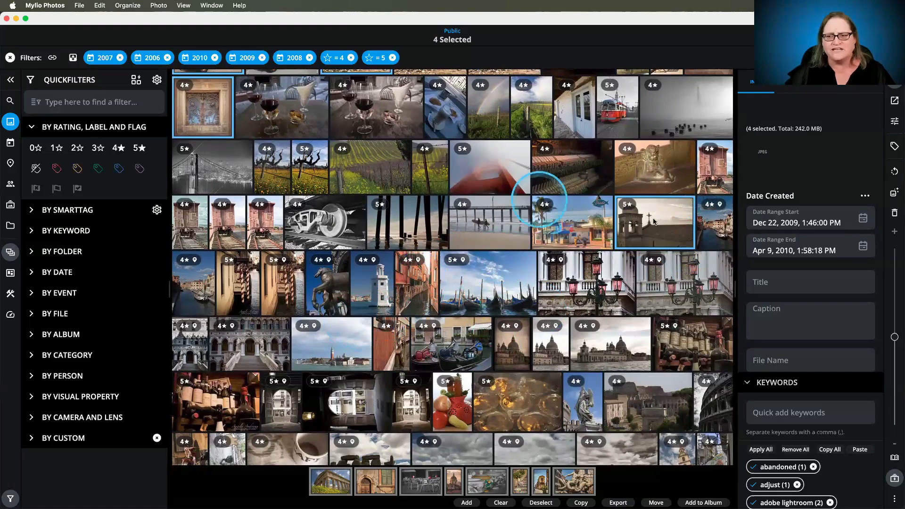
{"action": "left_click_drag", "start_coordinate": [654, 222], "coordinate": [626, 483]}
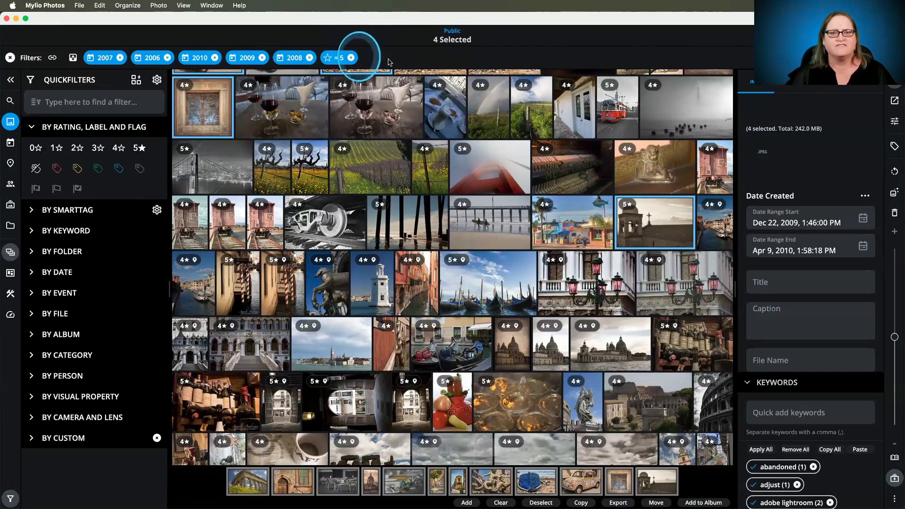
Step: Replace the 4- and 5-star rating filters with a filter for photos flagged as picked
{"action": "left_click", "coordinate": [351, 57]}
{"action": "left_click", "coordinate": [351, 58]}
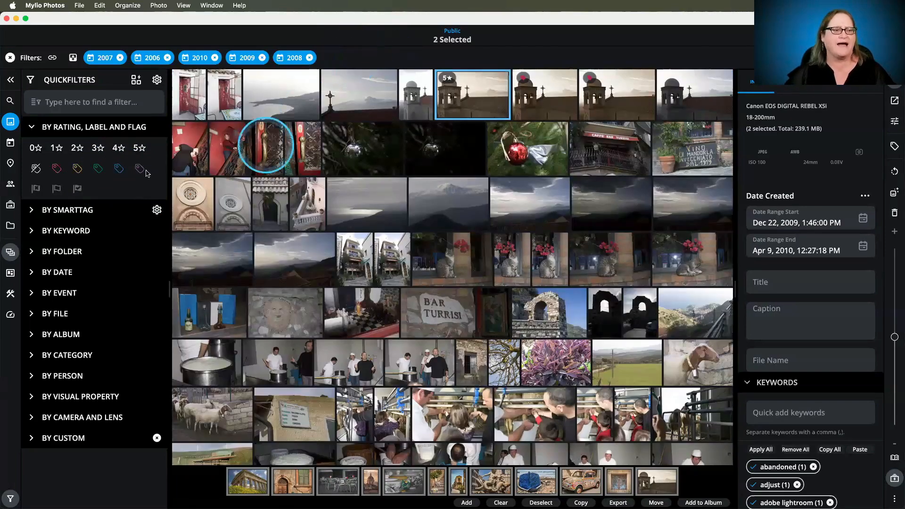
{"action": "left_click", "coordinate": [78, 190]}
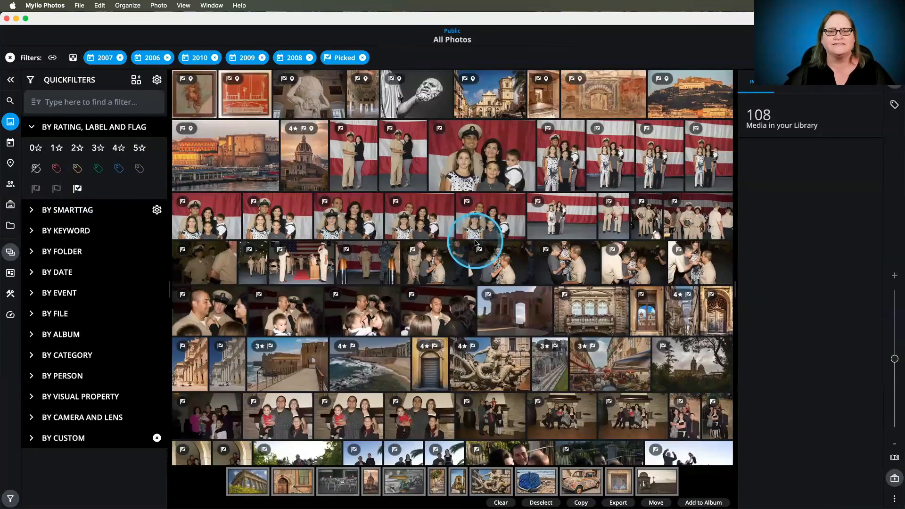
{"action": "scroll", "coordinate": [476, 243], "scroll_direction": "down", "scroll_amount": 1}
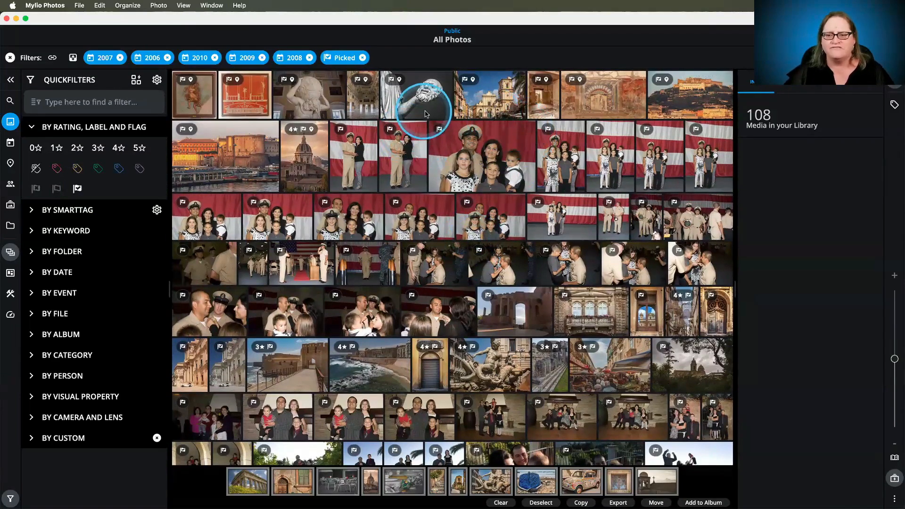
{"action": "scroll", "coordinate": [426, 112], "scroll_direction": "down", "scroll_amount": 5}
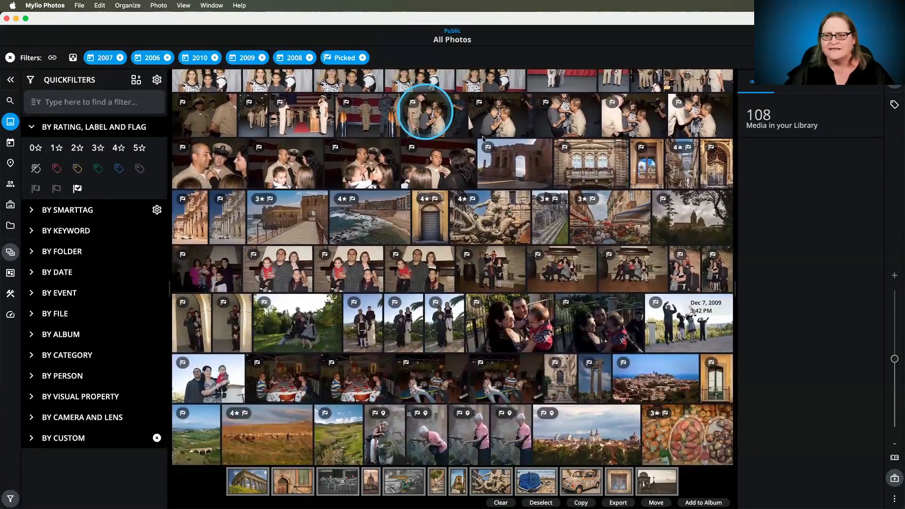
Step: Add the balcony façade, blue-arched window, ornate wooden door and fountain sculpture photos to the photo bin
{"action": "left_click", "coordinate": [592, 162]}
{"action": "left_click", "coordinate": [647, 165], "text": "super"}
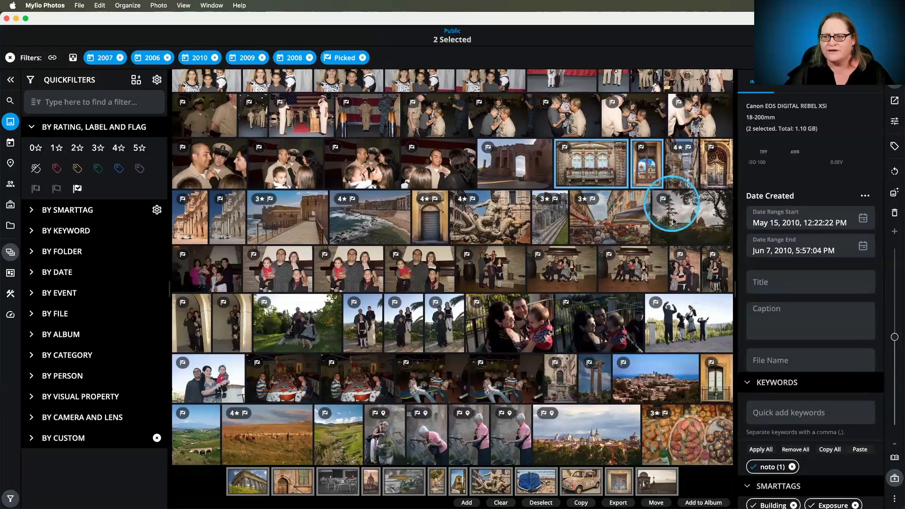
{"action": "left_click", "coordinate": [716, 163], "text": "super"}
{"action": "left_click", "coordinate": [487, 225], "text": "super"}
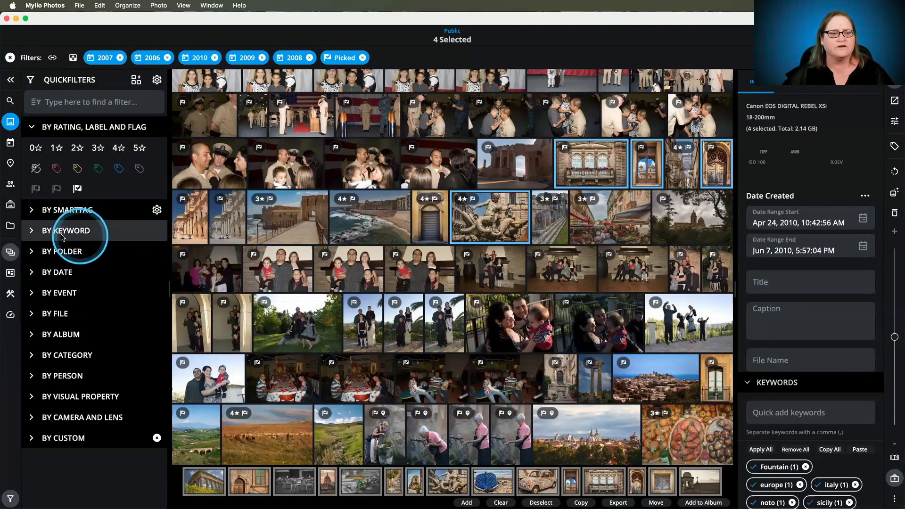
Step: Filter the picked photos by the keyword Sicily
{"action": "left_click", "coordinate": [32, 233]}
{"action": "scroll", "coordinate": [61, 271], "scroll_direction": "down", "scroll_amount": 10}
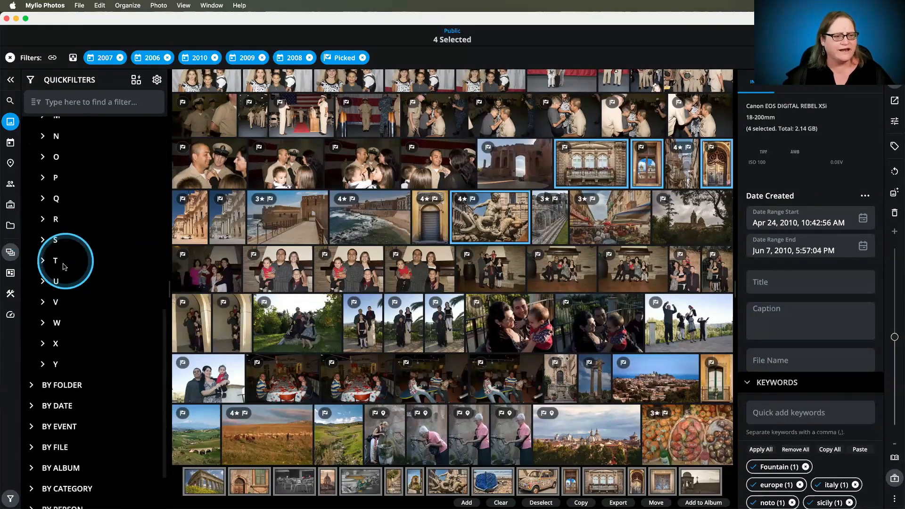
{"action": "scroll", "coordinate": [64, 264], "scroll_direction": "up", "scroll_amount": 1}
{"action": "left_click", "coordinate": [53, 261]}
{"action": "scroll", "coordinate": [67, 262], "scroll_direction": "down", "scroll_amount": 5}
{"action": "scroll", "coordinate": [69, 262], "scroll_direction": "down", "scroll_amount": 15}
{"action": "scroll", "coordinate": [69, 263], "scroll_direction": "down", "scroll_amount": 20}
{"action": "scroll", "coordinate": [70, 264], "scroll_direction": "down", "scroll_amount": 20}
{"action": "scroll", "coordinate": [70, 262], "scroll_direction": "down", "scroll_amount": 20}
{"action": "scroll", "coordinate": [69, 263], "scroll_direction": "down", "scroll_amount": 4}
{"action": "left_click", "coordinate": [63, 239]}
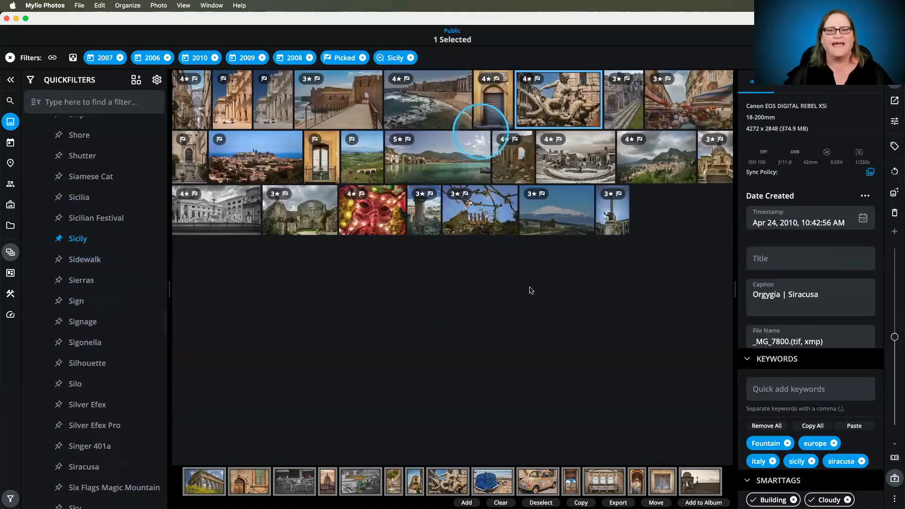
{"action": "left_click", "coordinate": [525, 332]}
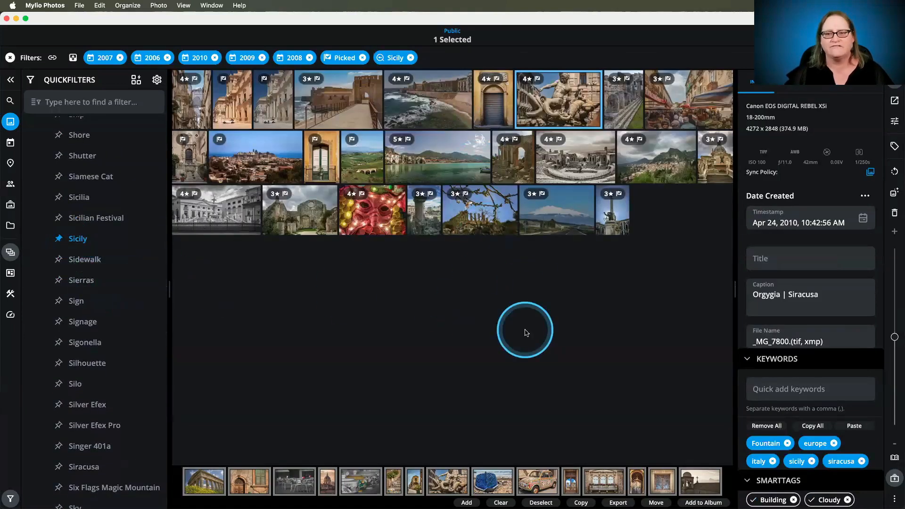
Step: Select all the filtered Sicily photos and add them to the photo bin
{"action": "left_click", "coordinate": [208, 111]}
{"action": "left_click", "coordinate": [611, 212], "text": "shift"}
{"action": "left_click_drag", "start_coordinate": [550, 317], "coordinate": [542, 485]}
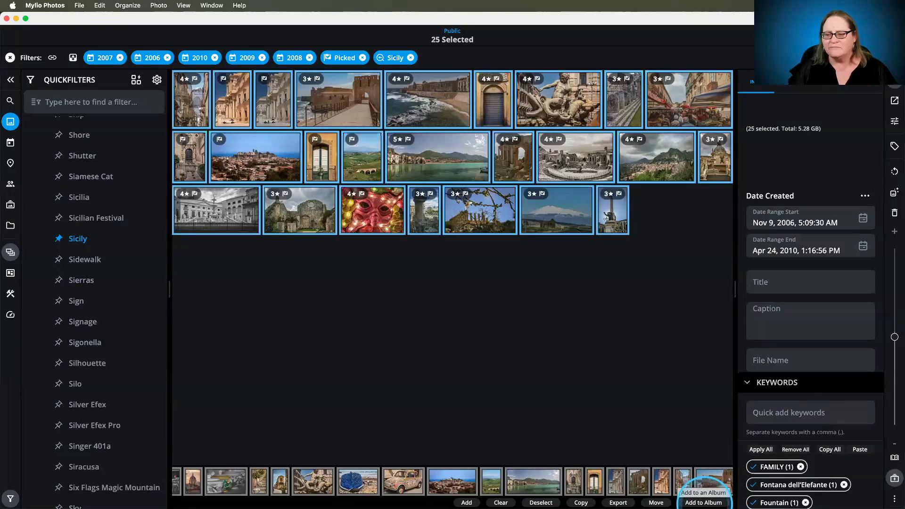
Step: Add the photo bin's contents to a new album named Keepsake Photo Book
{"action": "left_click", "coordinate": [704, 502]}
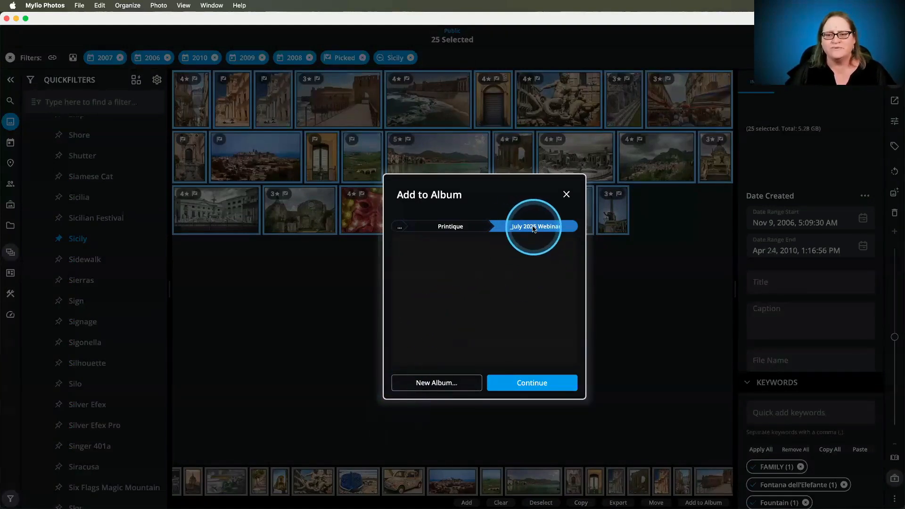
{"action": "left_click", "coordinate": [450, 386]}
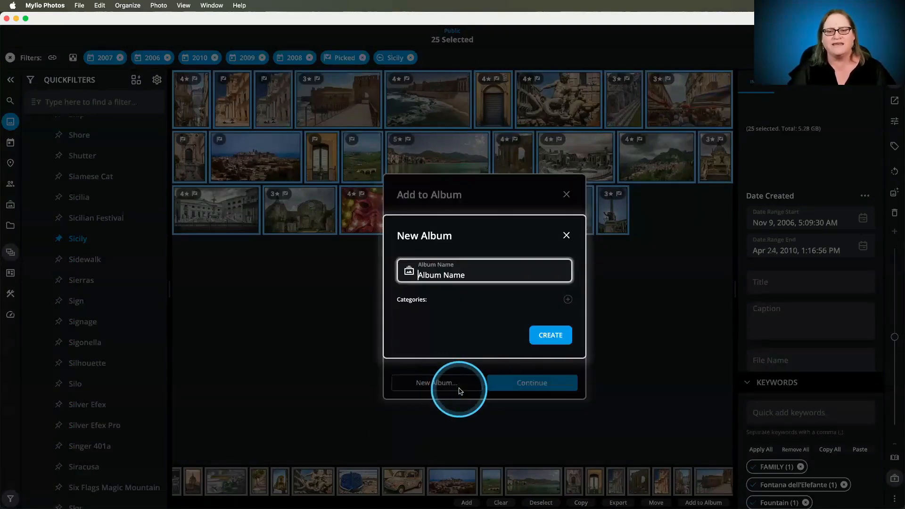
{"action": "type", "text": "test"}
{"action": "key", "text": "BackSpace"}
{"action": "key", "text": "BackSpace"}
{"action": "key", "text": "BackSpace"}
{"action": "key", "text": "BackSpace"}
{"action": "type", "text": "Ke"}
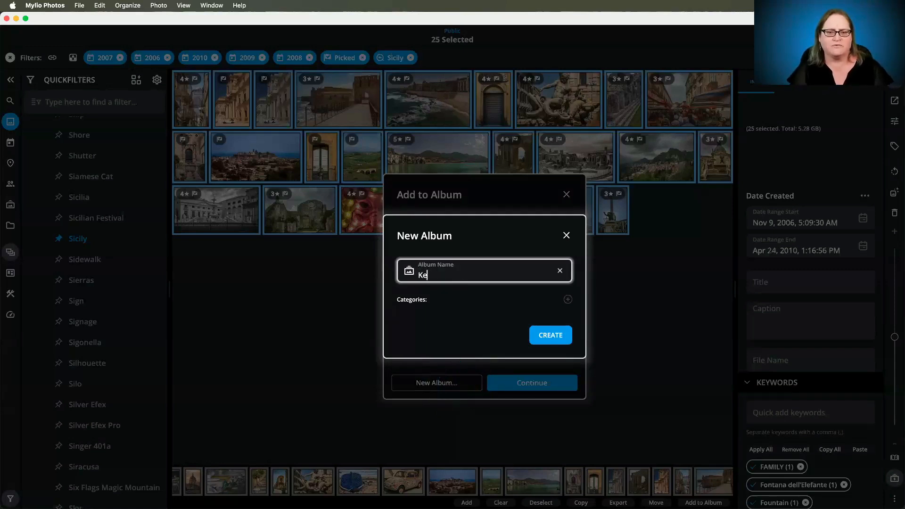
{"action": "type", "text": "epsake Photo Book"}
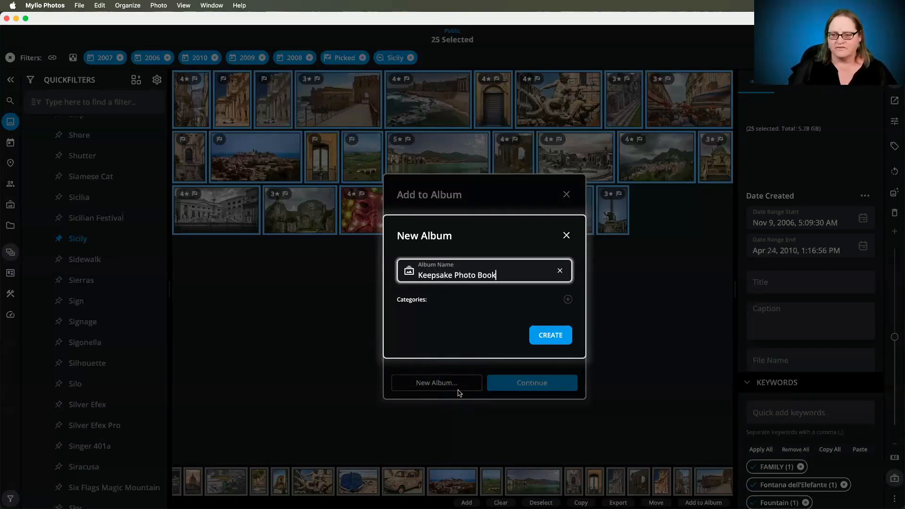
{"action": "left_click", "coordinate": [551, 336]}
{"action": "left_click", "coordinate": [530, 382]}
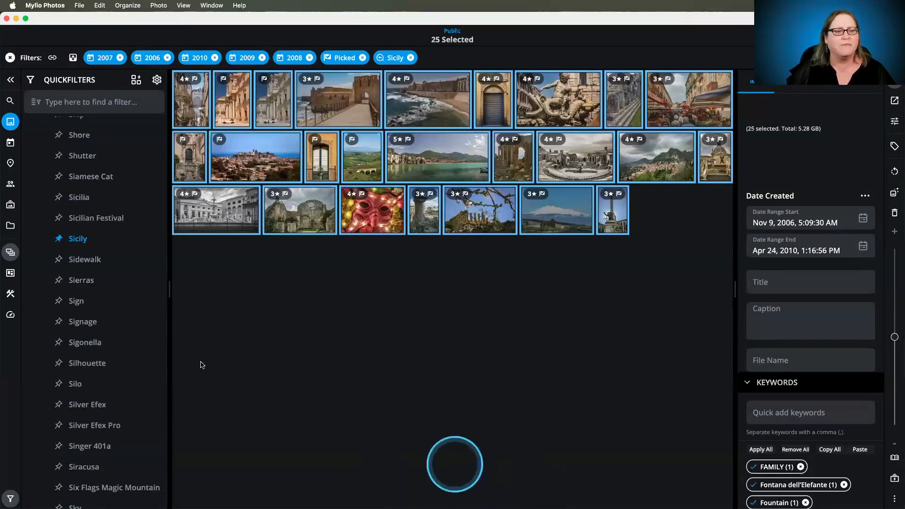
Step: Look through the photos in the _July 2025 Webinar album and return to the album overview
{"action": "left_click", "coordinate": [11, 204]}
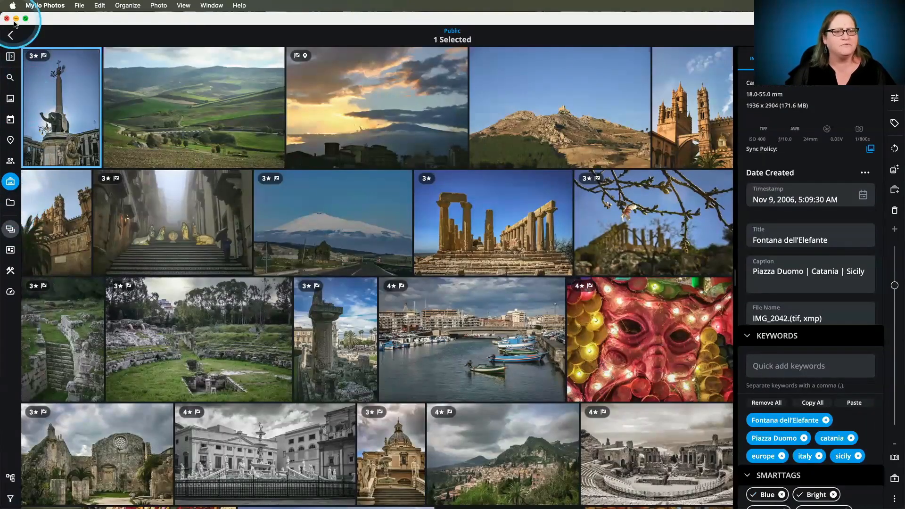
{"action": "scroll", "coordinate": [281, 226], "scroll_direction": "down", "scroll_amount": 15}
{"action": "scroll", "coordinate": [281, 229], "scroll_direction": "down", "scroll_amount": 10}
{"action": "scroll", "coordinate": [275, 269], "scroll_direction": "up", "scroll_amount": 6}
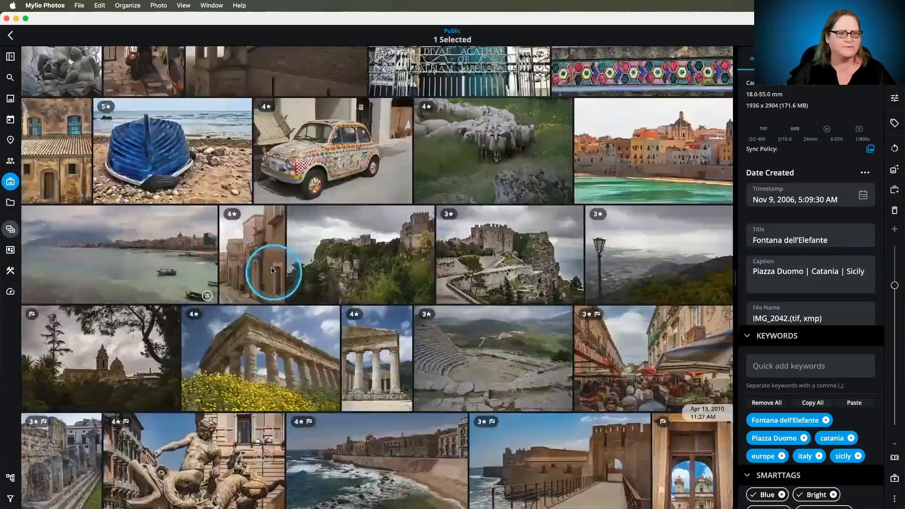
{"action": "scroll", "coordinate": [275, 269], "scroll_direction": "up", "scroll_amount": 10}
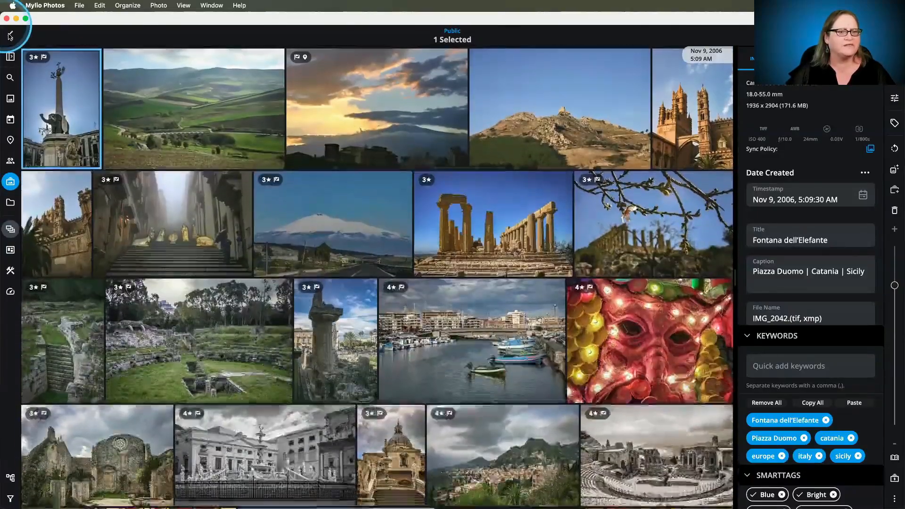
{"action": "left_click", "coordinate": [9, 35]}
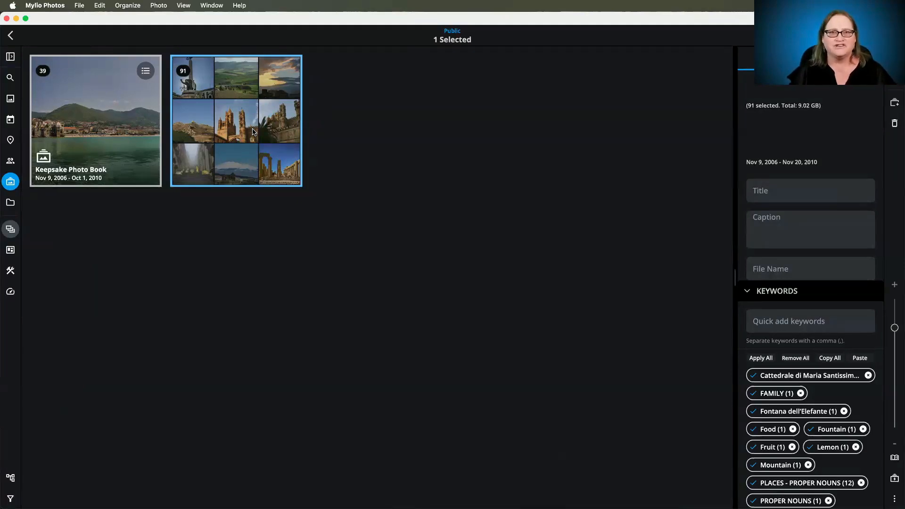
Step: Switch to the Keynote presentation and advance to the Key Adjustments slide
{"action": "key", "text": "super+Tab"}
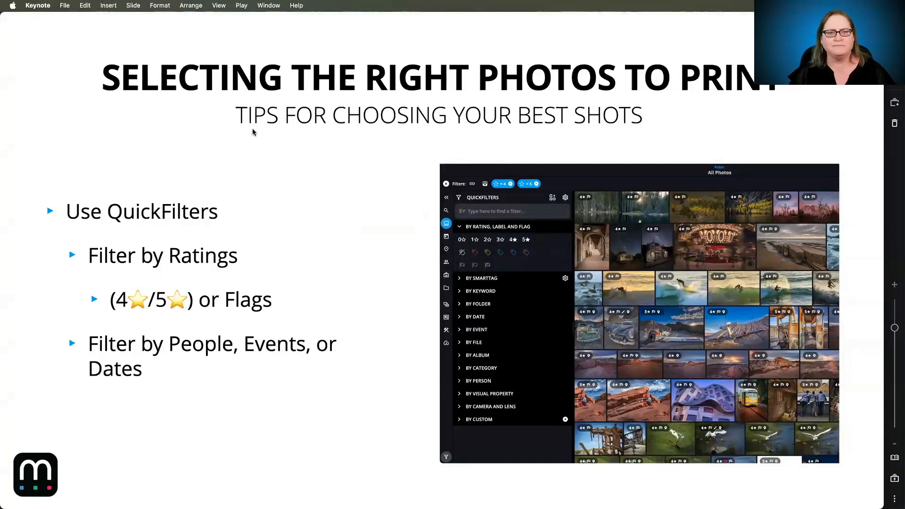
{"action": "key", "text": "Right"}
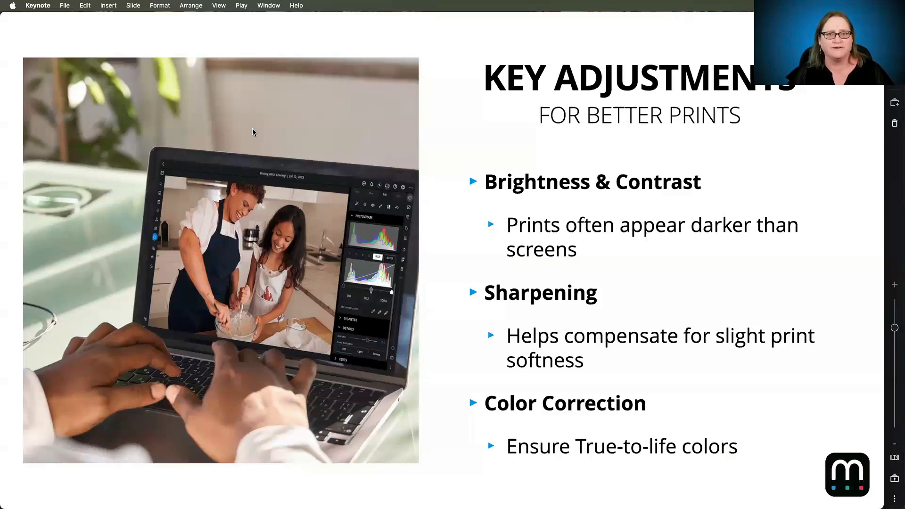
Step: Switch back to Mylio Photos and open the grassy amphitheatre ruins photo from the _July 2025 Webinar album for editing
{"action": "key", "text": "super+Tab"}
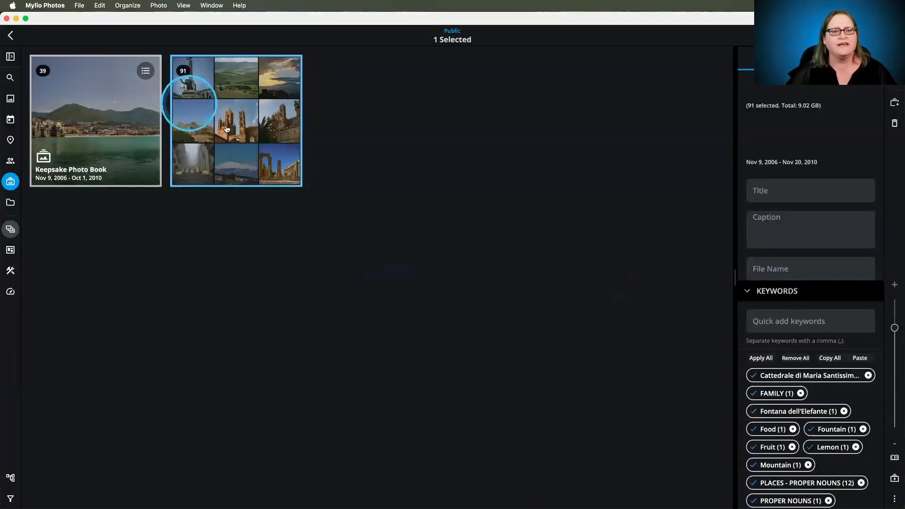
{"action": "double_click", "coordinate": [233, 127]}
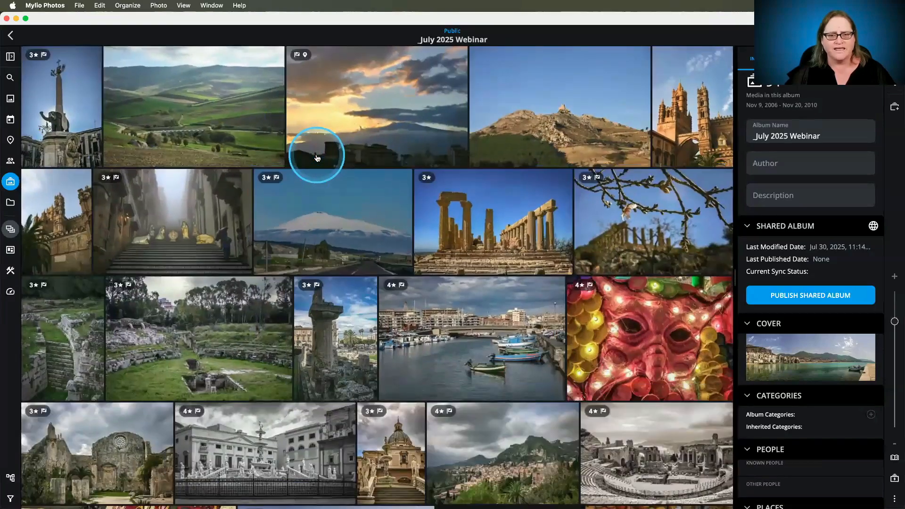
{"action": "scroll", "coordinate": [317, 158], "scroll_direction": "down", "scroll_amount": 1}
{"action": "double_click", "coordinate": [229, 317]}
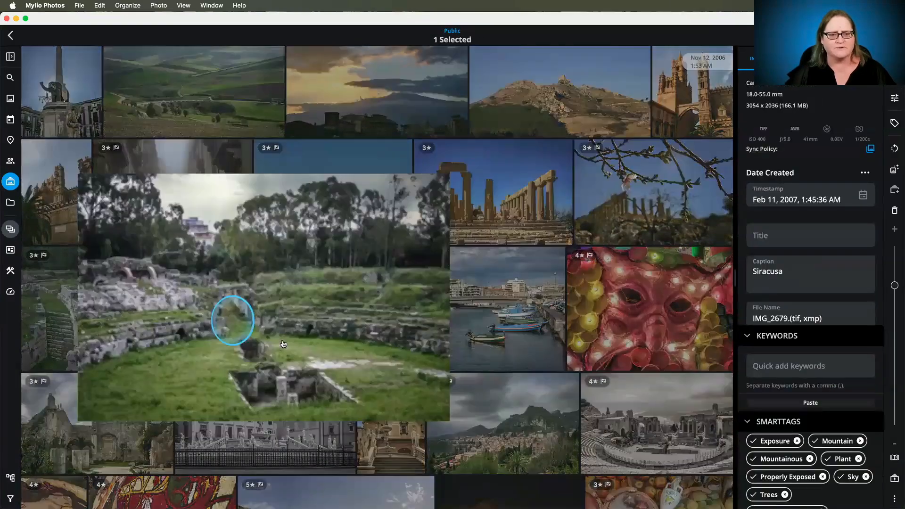
{"action": "left_click", "coordinate": [895, 99]}
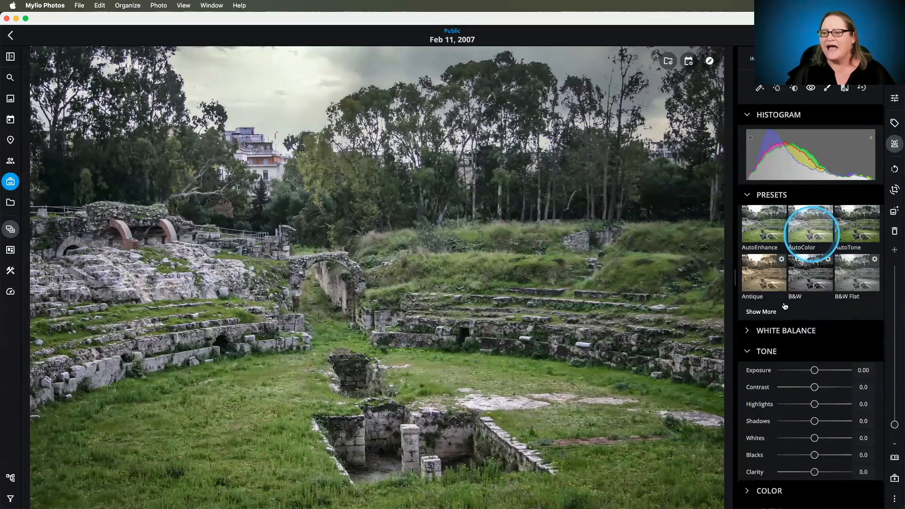
Step: Set the ruins photo's white balance temperature to 6682 K and its shadows to 7.0
{"action": "scroll", "coordinate": [760, 401], "scroll_direction": "down", "scroll_amount": 1}
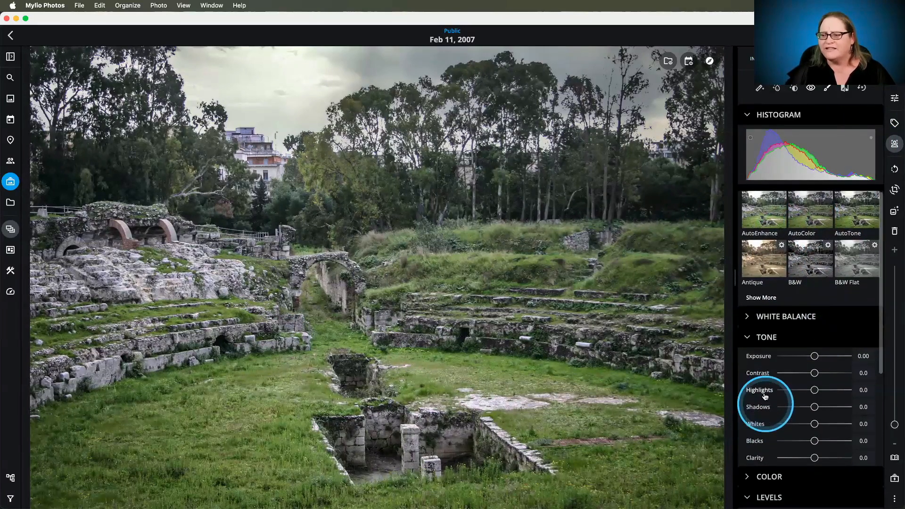
{"action": "left_click", "coordinate": [748, 314]}
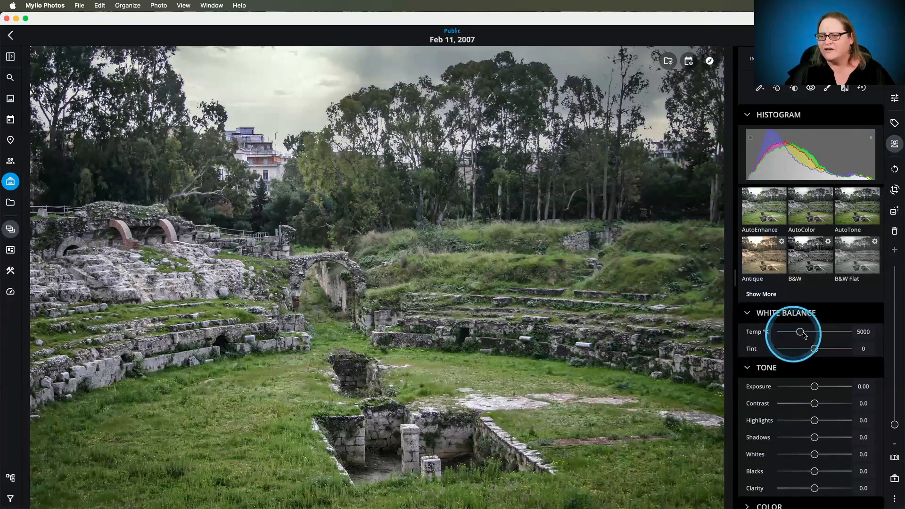
{"action": "left_click_drag", "start_coordinate": [803, 333], "coordinate": [815, 334]}
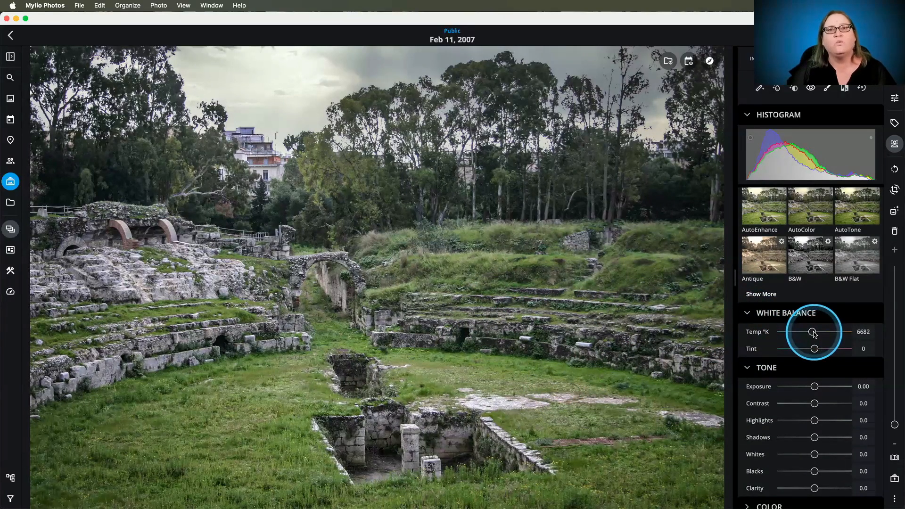
{"action": "scroll", "coordinate": [815, 334], "scroll_direction": "down", "scroll_amount": 4}
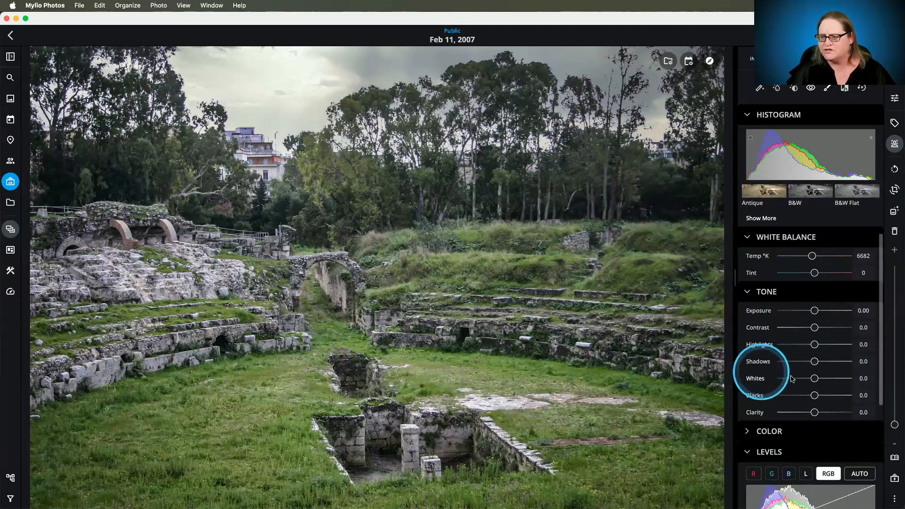
{"action": "left_click_drag", "start_coordinate": [815, 363], "coordinate": [820, 363]}
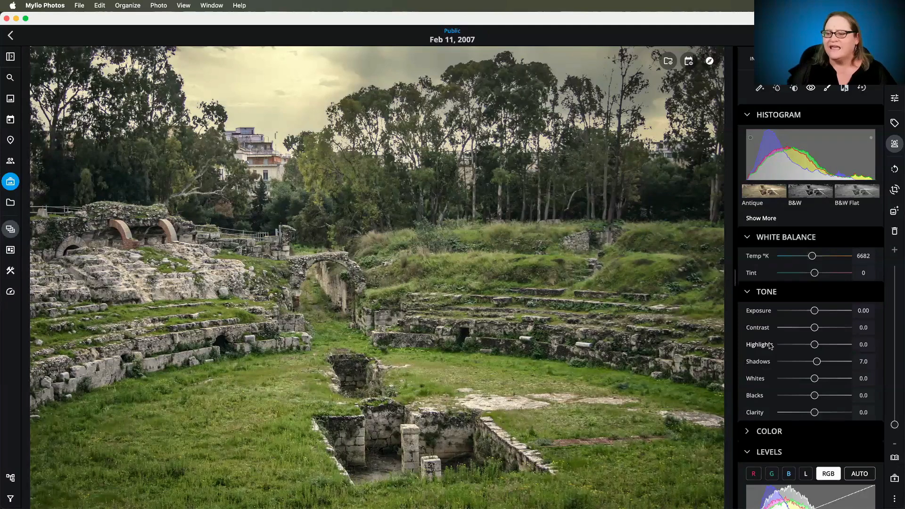
{"action": "scroll", "coordinate": [771, 346], "scroll_direction": "down", "scroll_amount": 5}
{"action": "left_click", "coordinate": [800, 485]}
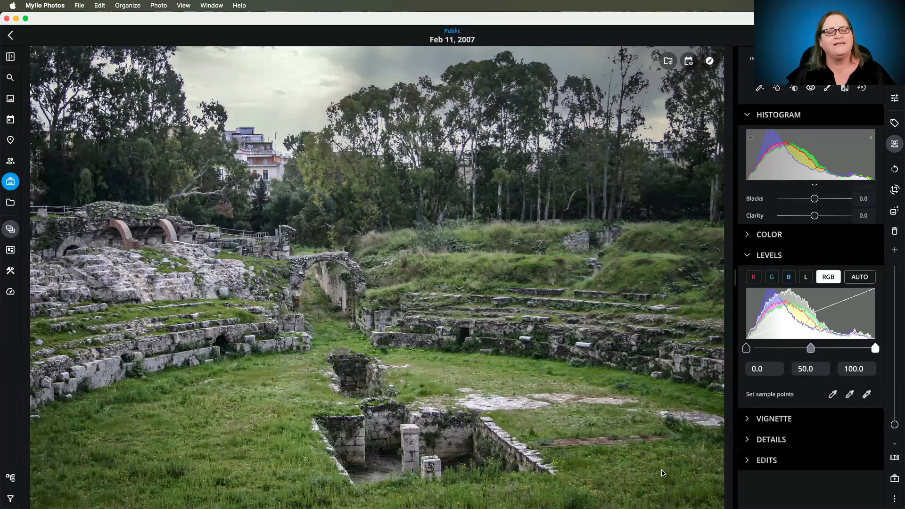
Step: Switch to the Keynote presentation and advance to the Advanced Edits slide
{"action": "key", "text": "cmd+Tab"}
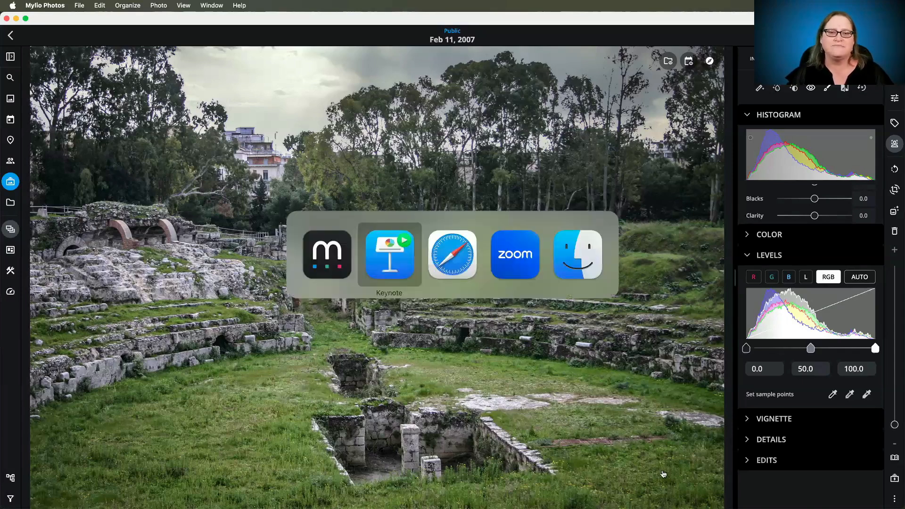
{"action": "key", "text": "Right"}
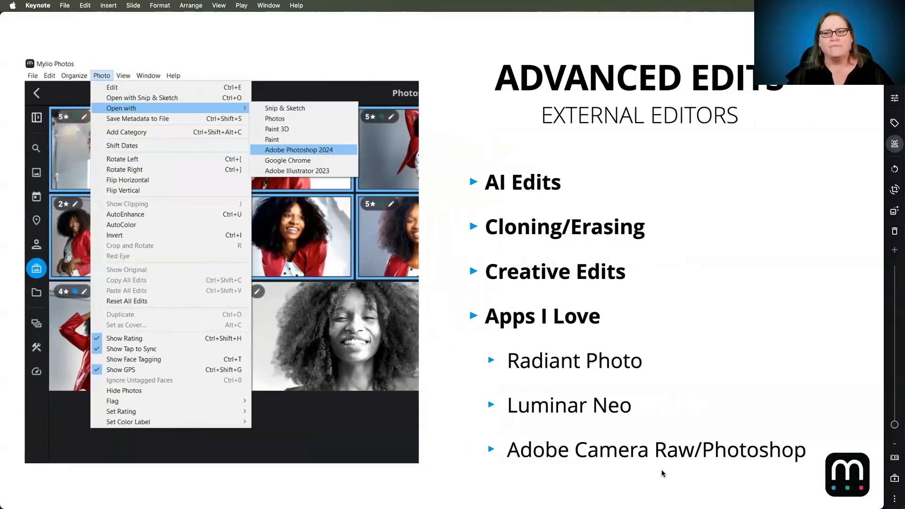
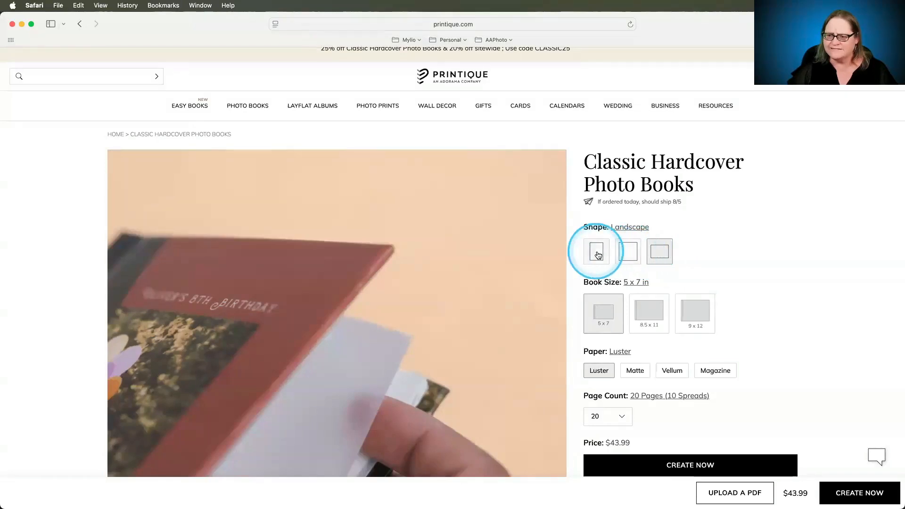
Step: Configure the Classic Hardcover photo book with a landscape shape and a 9 x 12 in size
{"action": "left_click", "coordinate": [673, 259]}
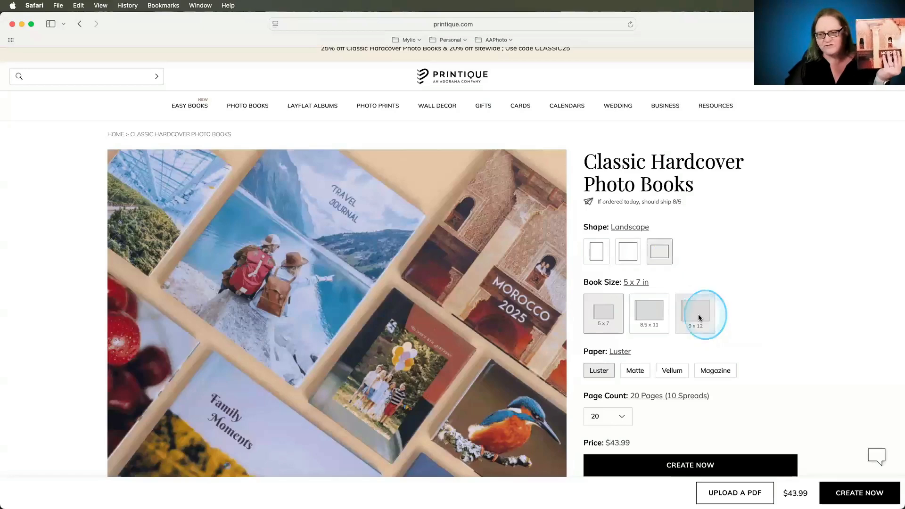
{"action": "left_click", "coordinate": [700, 319]}
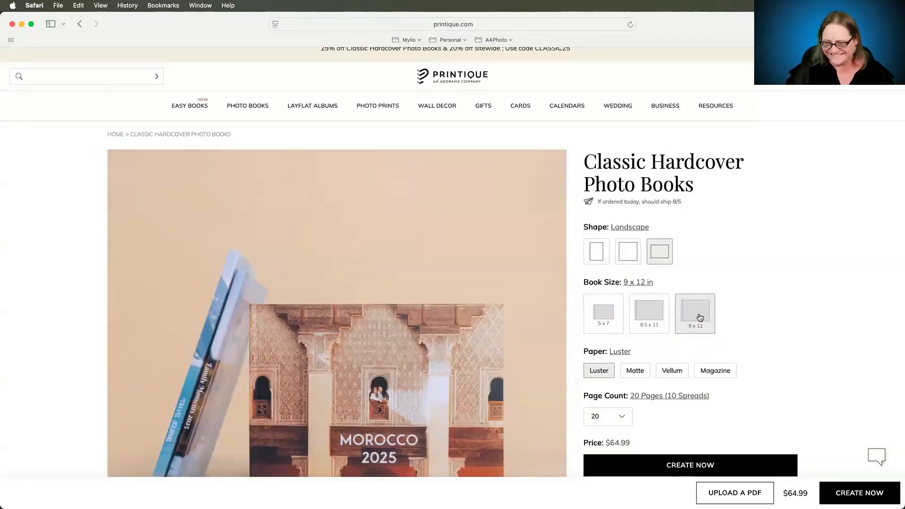
{"action": "left_click", "coordinate": [702, 318]}
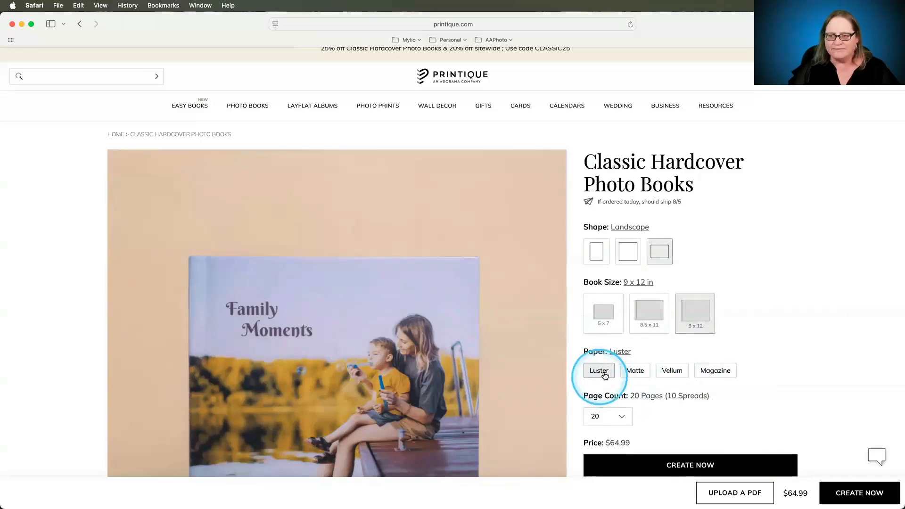
Step: Read the descriptions of the Luster and Matte paper options
{"action": "mouse_move", "coordinate": [595, 377]}
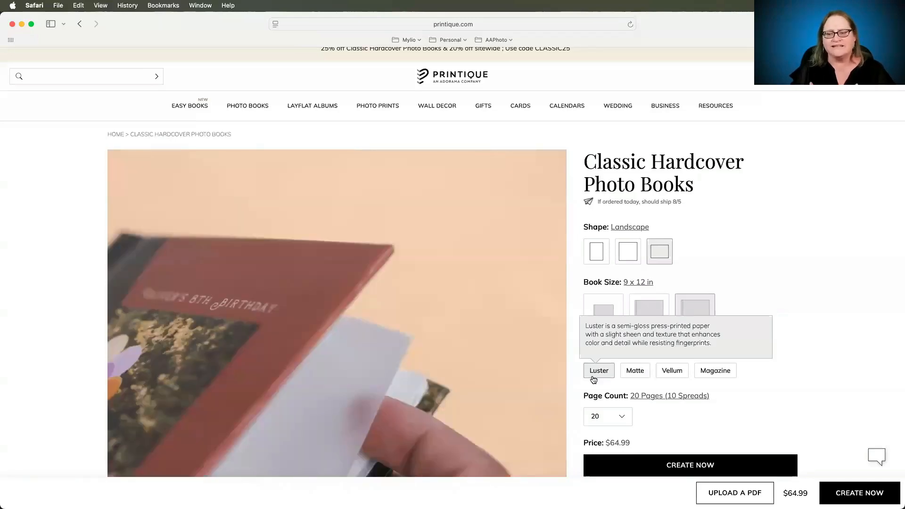
{"action": "left_click", "coordinate": [636, 373]}
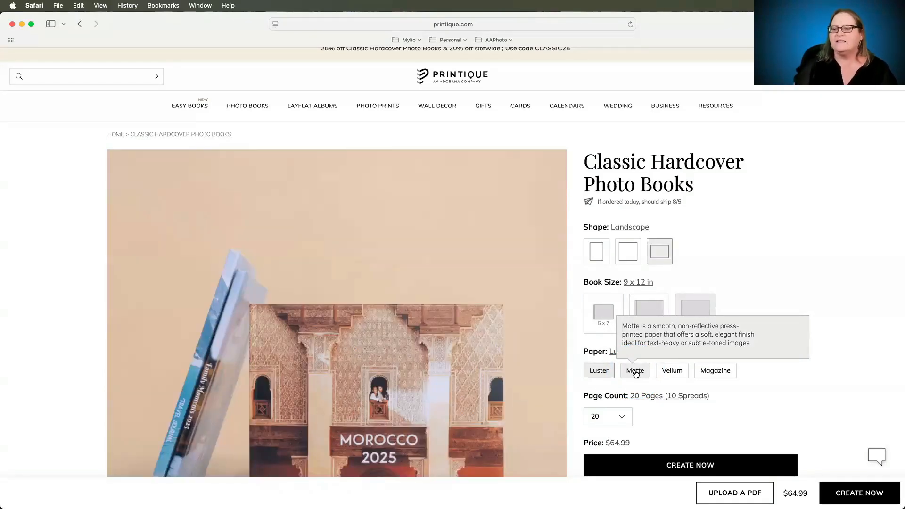
Step: Read the descriptions of the Vellum and Magazine paper options
{"action": "left_click", "coordinate": [673, 372]}
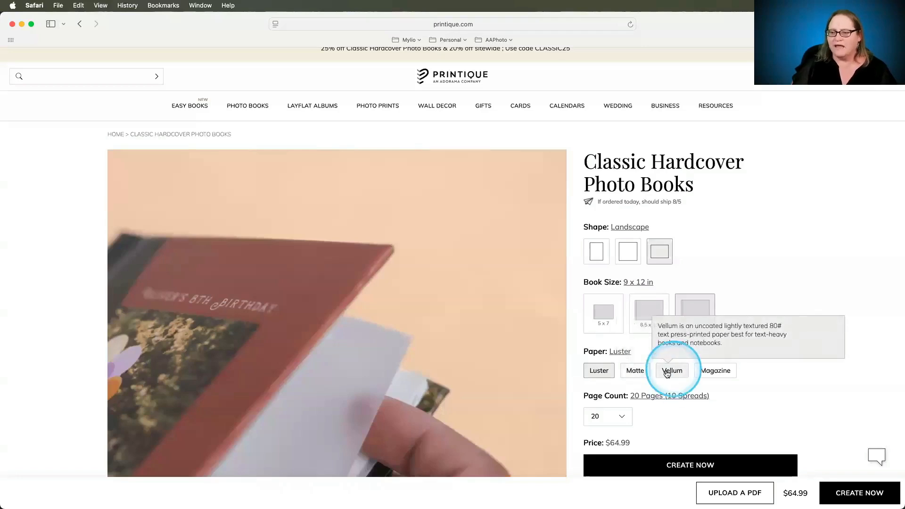
{"action": "left_click", "coordinate": [717, 373]}
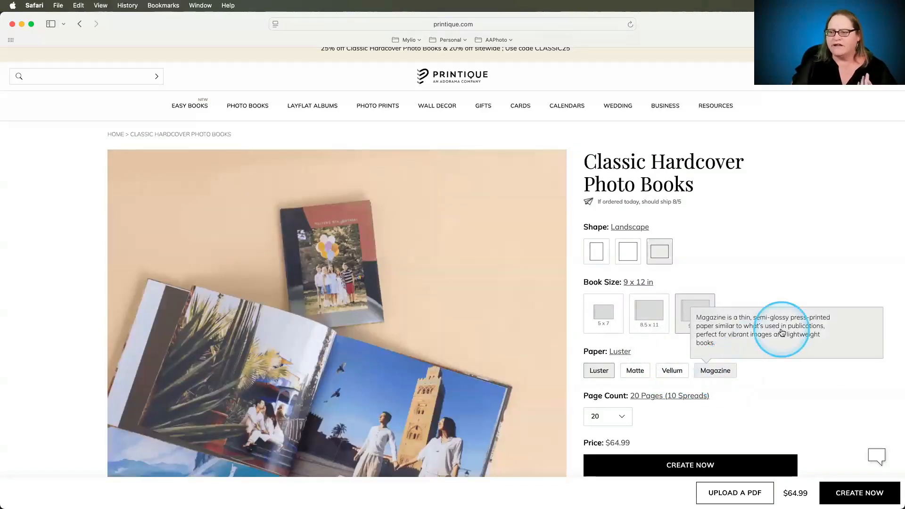
{"action": "mouse_move", "coordinate": [717, 370]}
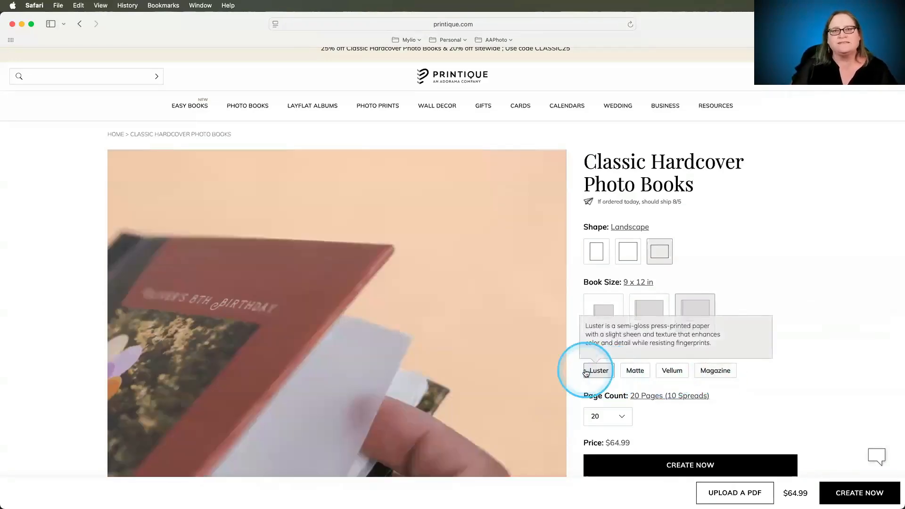
Step: Set the Classic Hardcover photo book's page count to 36
{"action": "scroll", "coordinate": [603, 370], "scroll_direction": "down", "scroll_amount": 3}
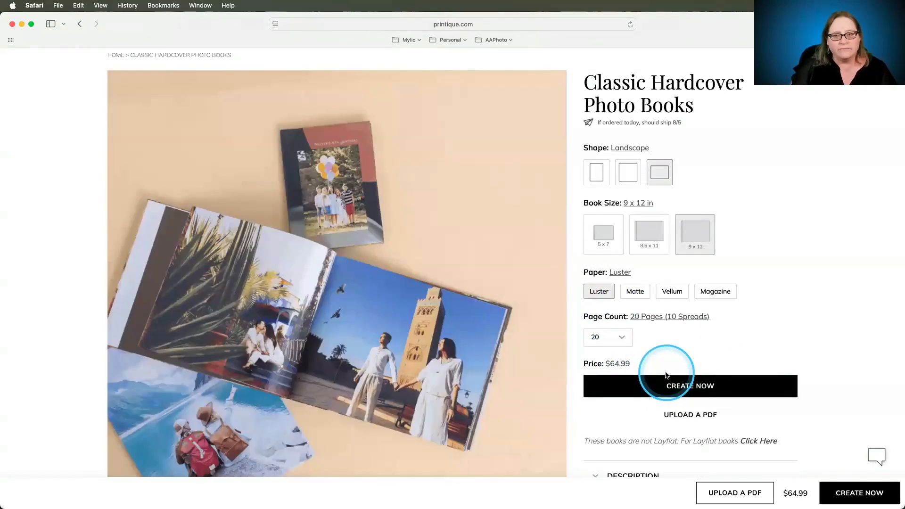
{"action": "left_click", "coordinate": [625, 340]}
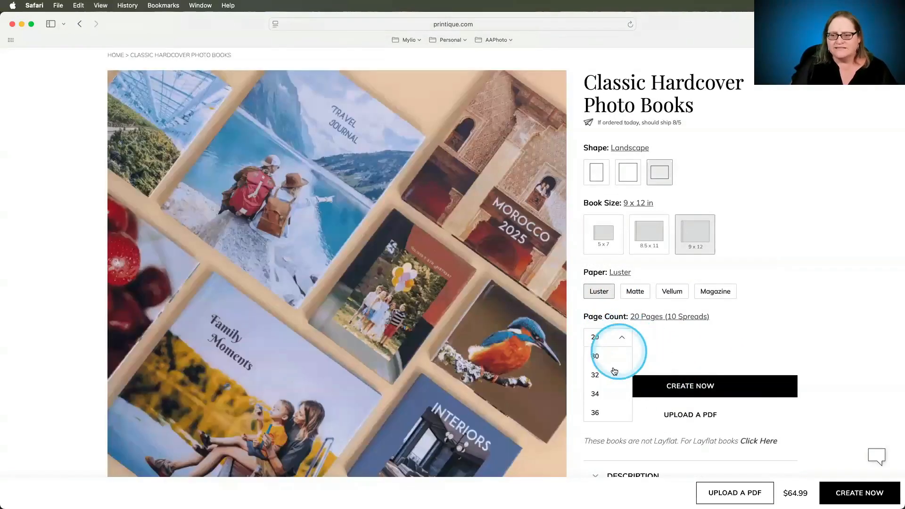
{"action": "scroll", "coordinate": [613, 373], "scroll_direction": "down", "scroll_amount": 1}
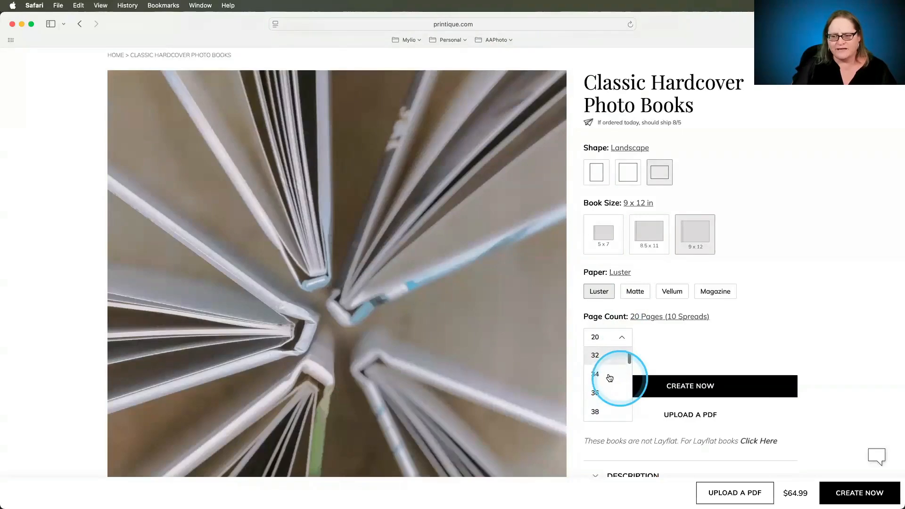
{"action": "scroll", "coordinate": [599, 385], "scroll_direction": "down", "scroll_amount": 1}
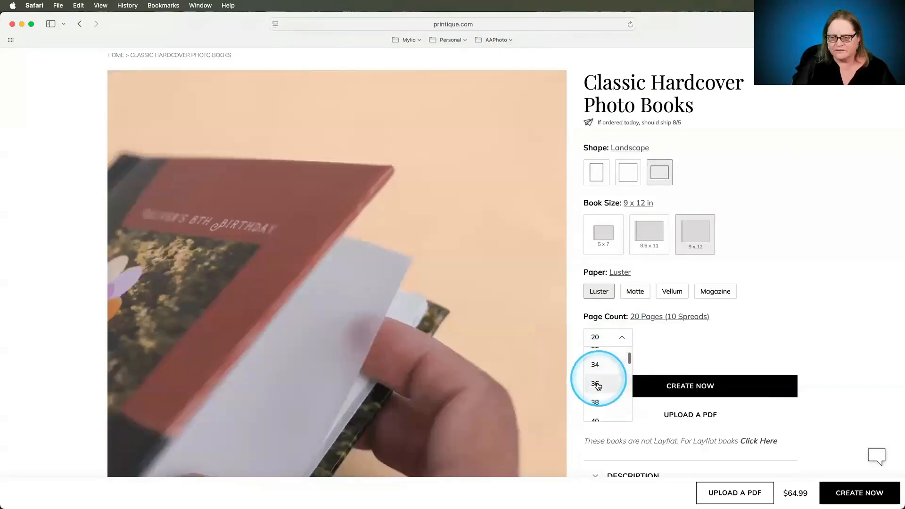
{"action": "left_click", "coordinate": [596, 384]}
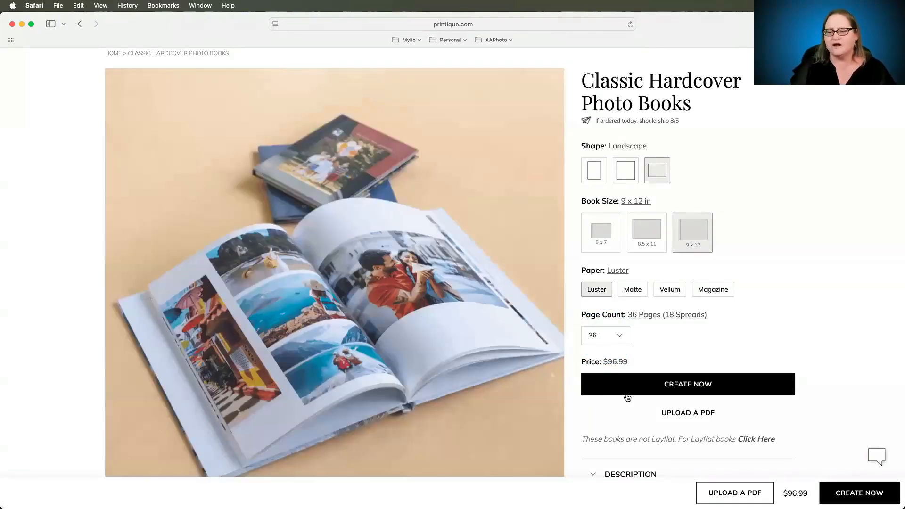
Step: Create the book and import all photos from the Four Years In Sicily Printique gallery into the project
{"action": "left_click", "coordinate": [686, 384]}
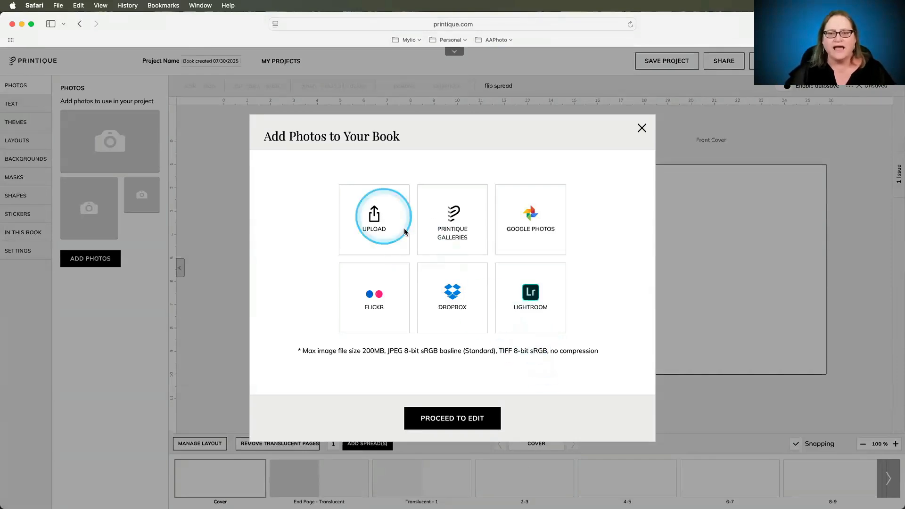
{"action": "left_click", "coordinate": [454, 220]}
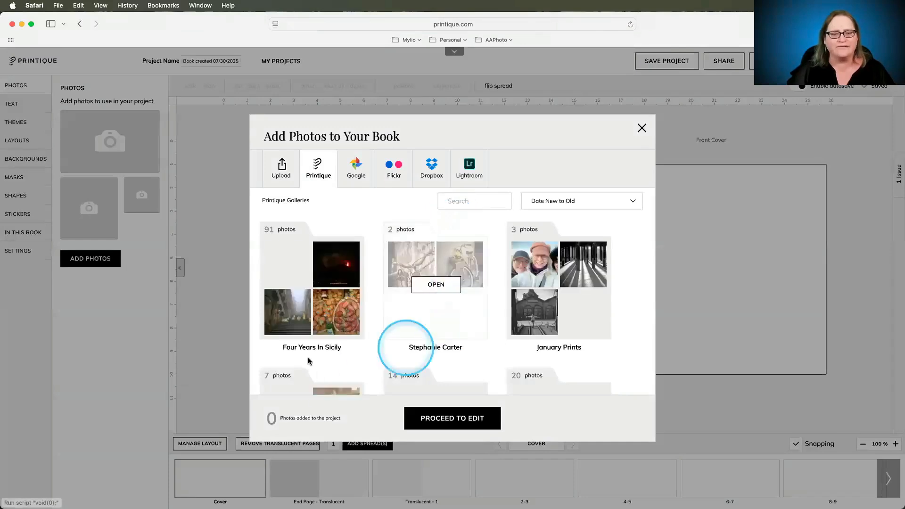
{"action": "left_click", "coordinate": [310, 286]}
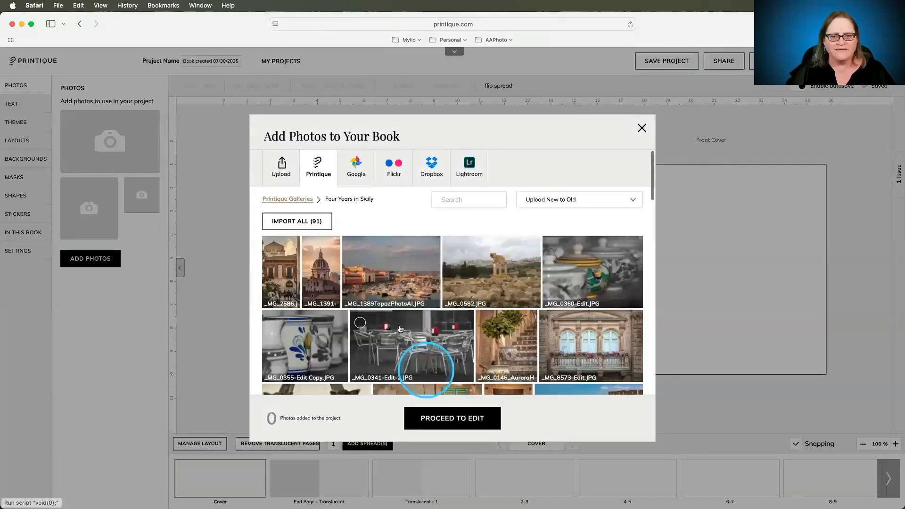
{"action": "left_click", "coordinate": [299, 223]}
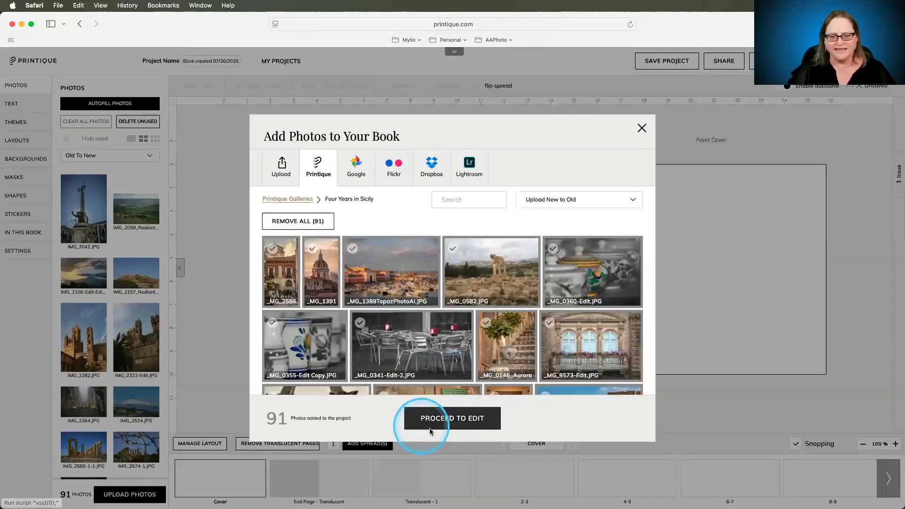
{"action": "left_click", "coordinate": [448, 420]}
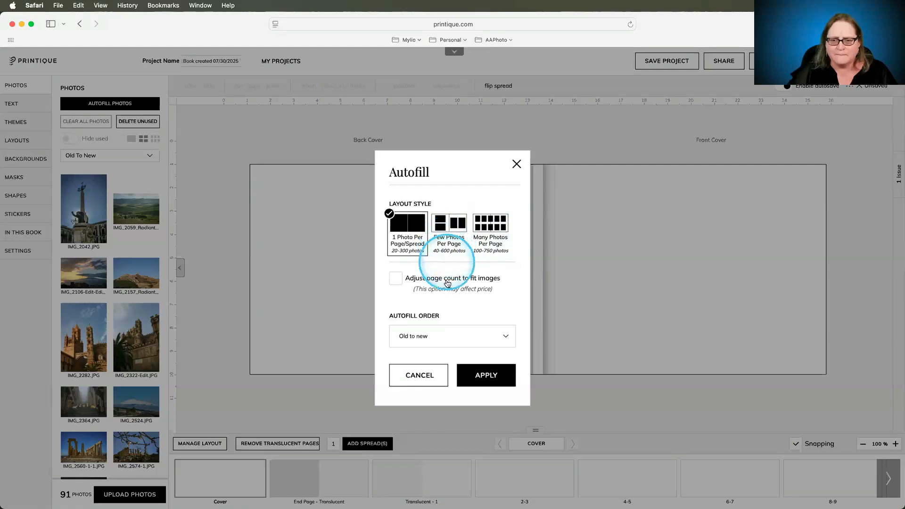
Step: Autofill the book with the Few Photos Per Page layout style, adjusting the page count to fit the images
{"action": "left_click", "coordinate": [444, 235]}
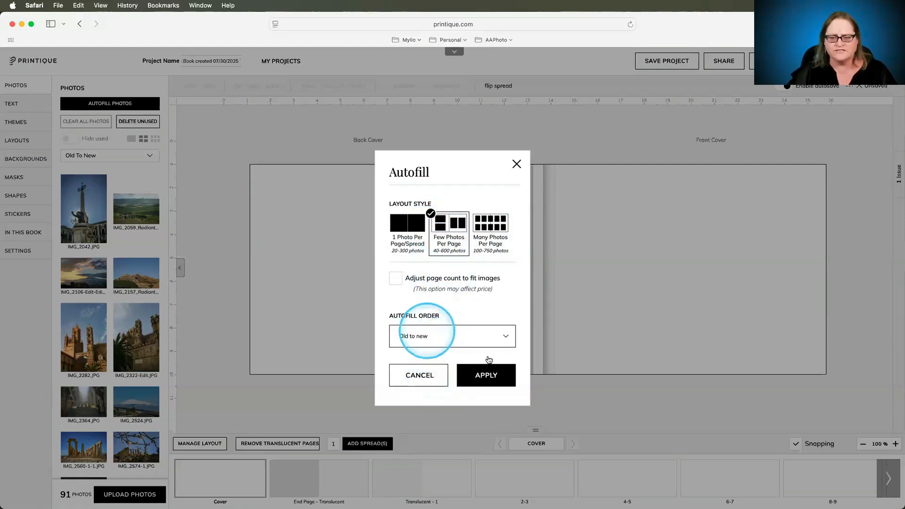
{"action": "left_click", "coordinate": [410, 283]}
{"action": "left_click", "coordinate": [493, 379]}
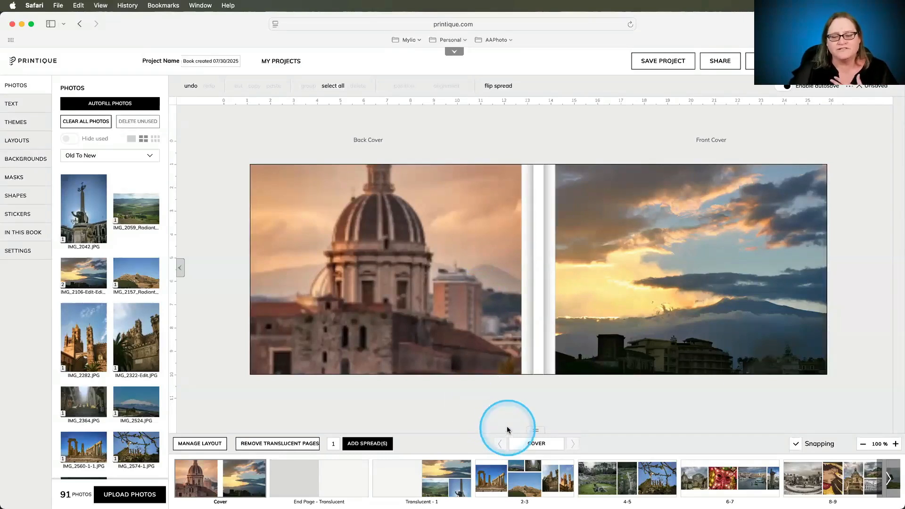
Step: On page 1, shift the sunset photo upward within its frame to show the buildings, and align the frame with the page edges
{"action": "left_click", "coordinate": [452, 485]}
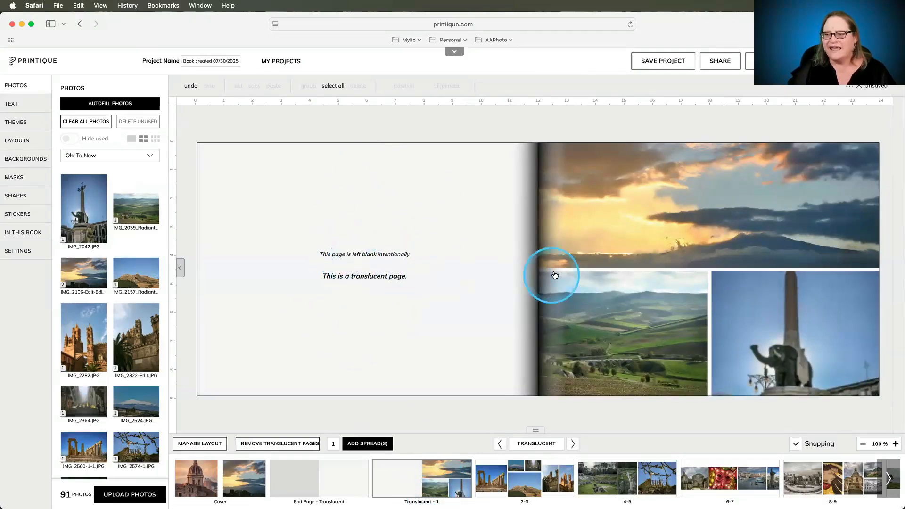
{"action": "left_click", "coordinate": [727, 219]}
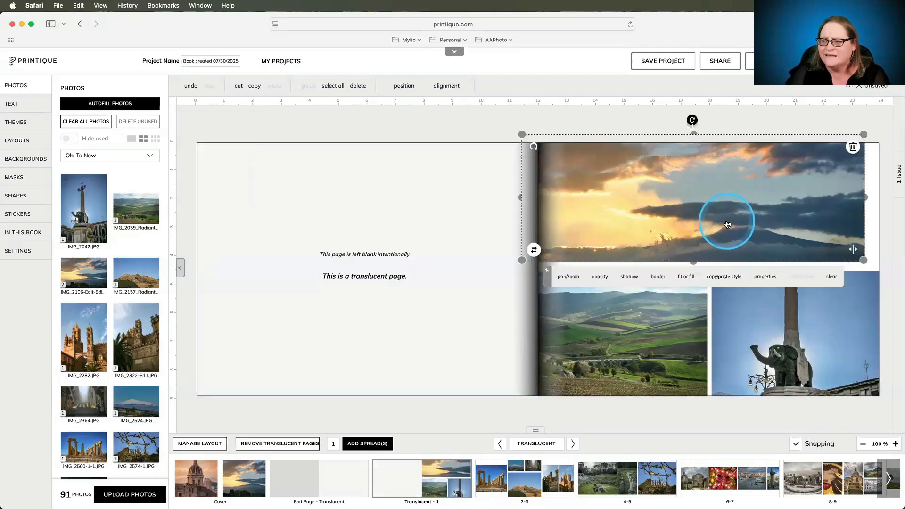
{"action": "double_click", "coordinate": [728, 222]}
{"action": "left_click_drag", "start_coordinate": [730, 212], "coordinate": [729, 164]}
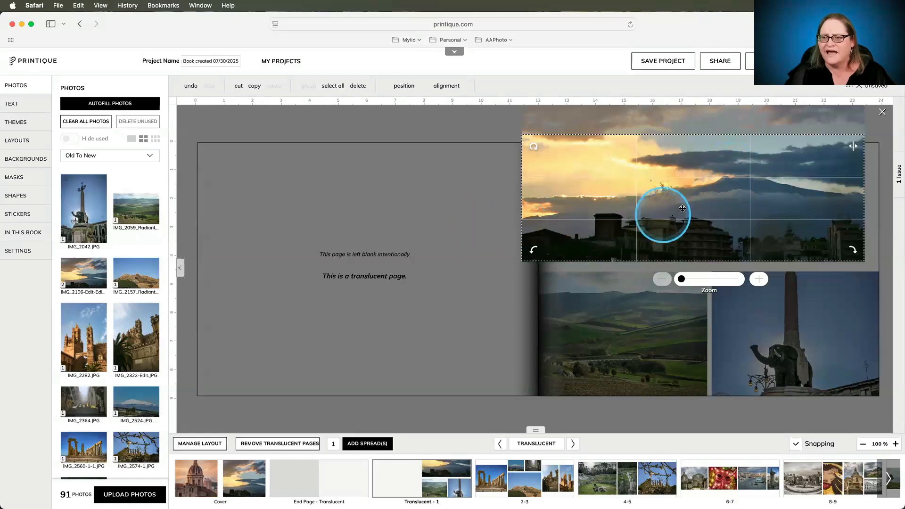
{"action": "mouse_move", "coordinate": [691, 206]}
{"action": "left_mouse_down"}
{"action": "mouse_move", "coordinate": [701, 219]}
{"action": "mouse_move", "coordinate": [692, 205]}
{"action": "left_mouse_up"}
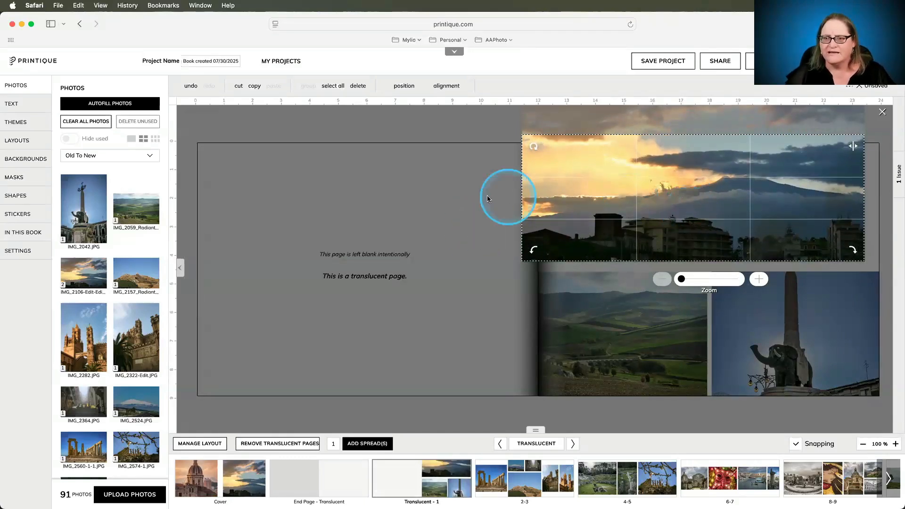
{"action": "left_click", "coordinate": [883, 112]}
{"action": "left_click_drag", "start_coordinate": [749, 219], "coordinate": [768, 222]}
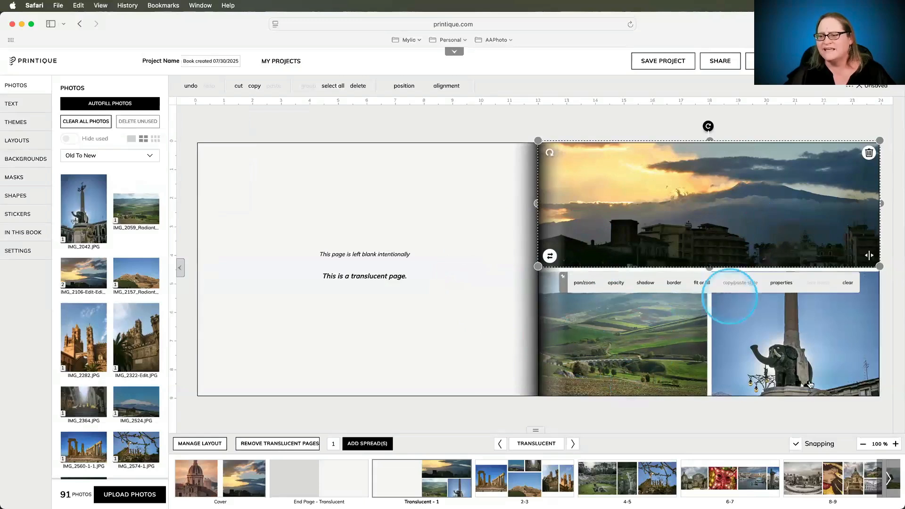
Step: Replace the elephant statue photo on page 1 with the IMG_2157 hilltop photo
{"action": "left_click", "coordinate": [810, 350]}
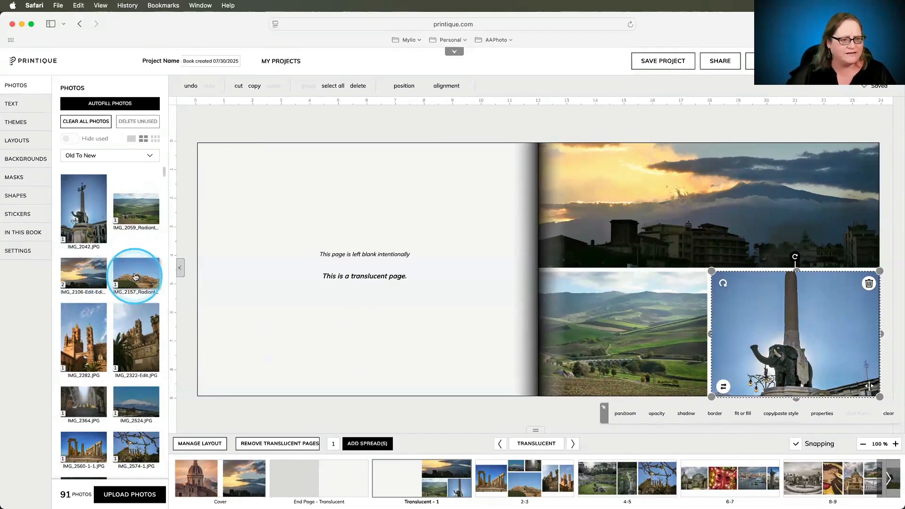
{"action": "left_click_drag", "start_coordinate": [135, 277], "coordinate": [788, 307]}
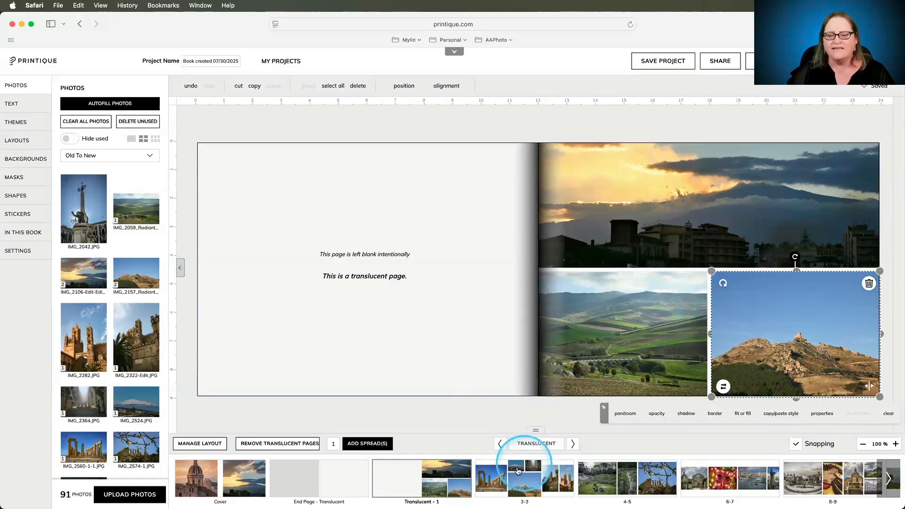
Step: On pages 2-3, delete the hillside photo crossing the gutter and move the two small photos above it down and clear of the fold
{"action": "left_click", "coordinate": [513, 485]}
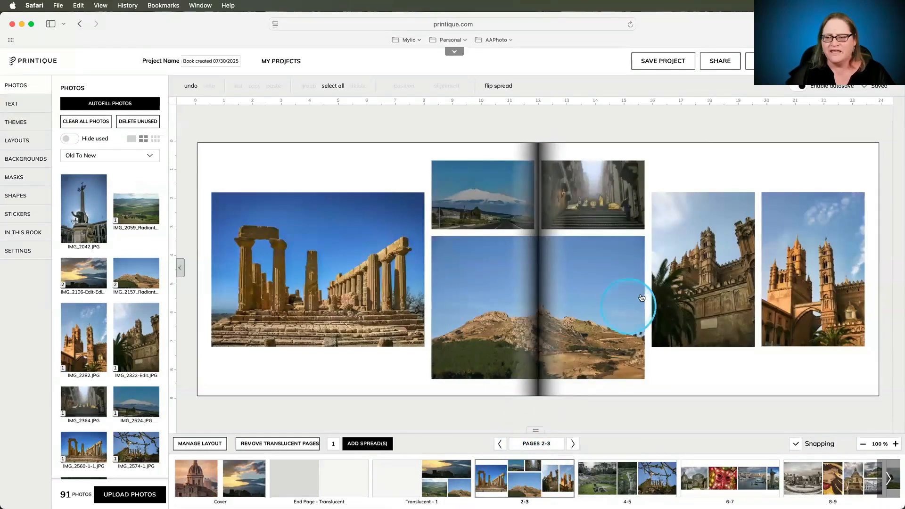
{"action": "left_click", "coordinate": [585, 311]}
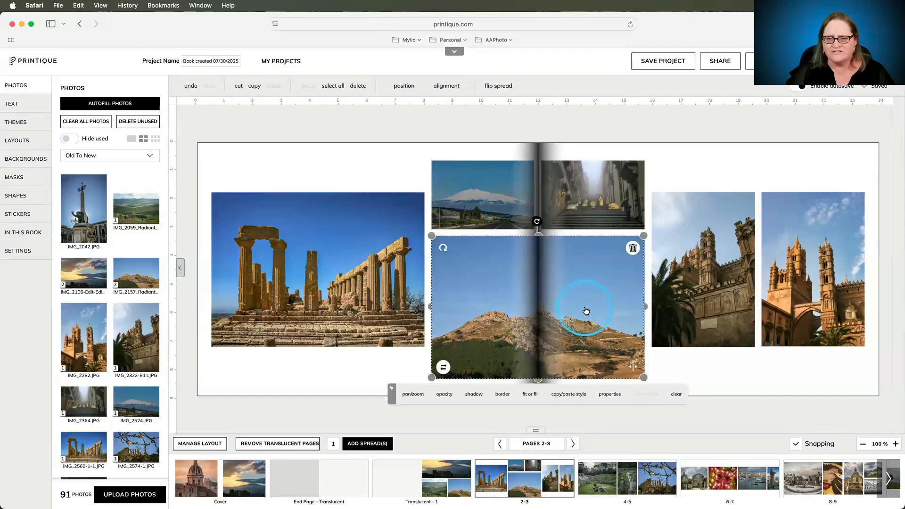
{"action": "left_click", "coordinate": [632, 248]}
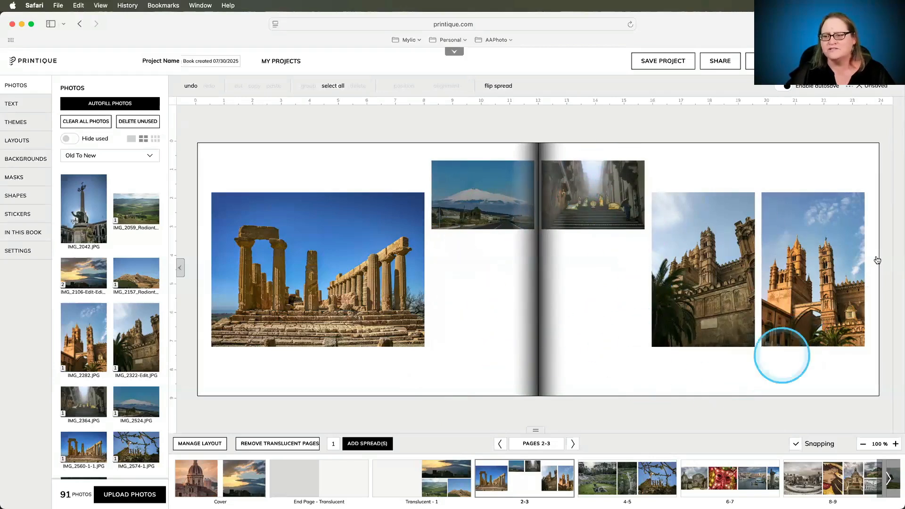
{"action": "left_click_drag", "start_coordinate": [605, 202], "coordinate": [609, 274]}
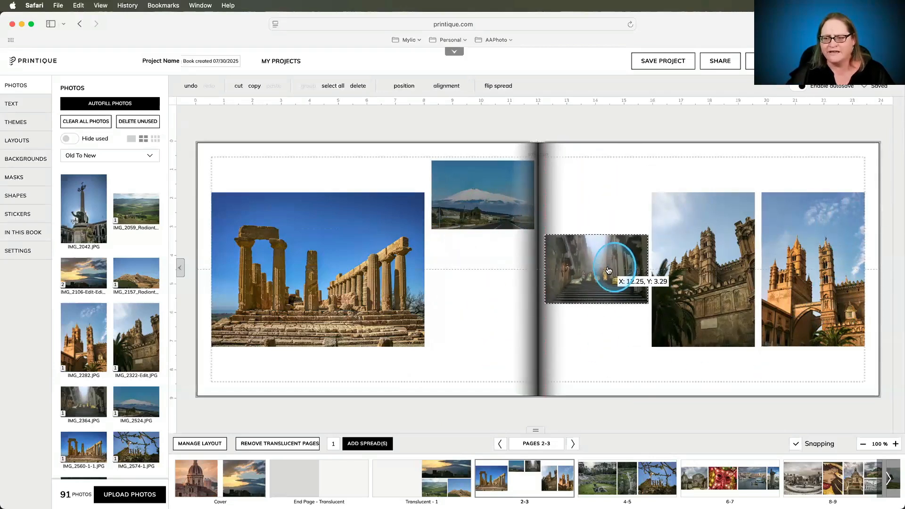
{"action": "left_click_drag", "start_coordinate": [493, 201], "coordinate": [496, 275]}
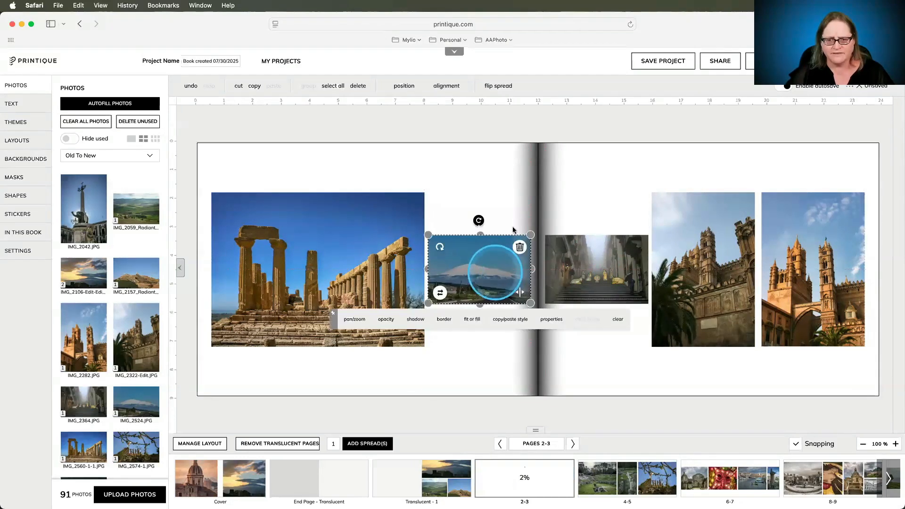
{"action": "left_click", "coordinate": [507, 183]}
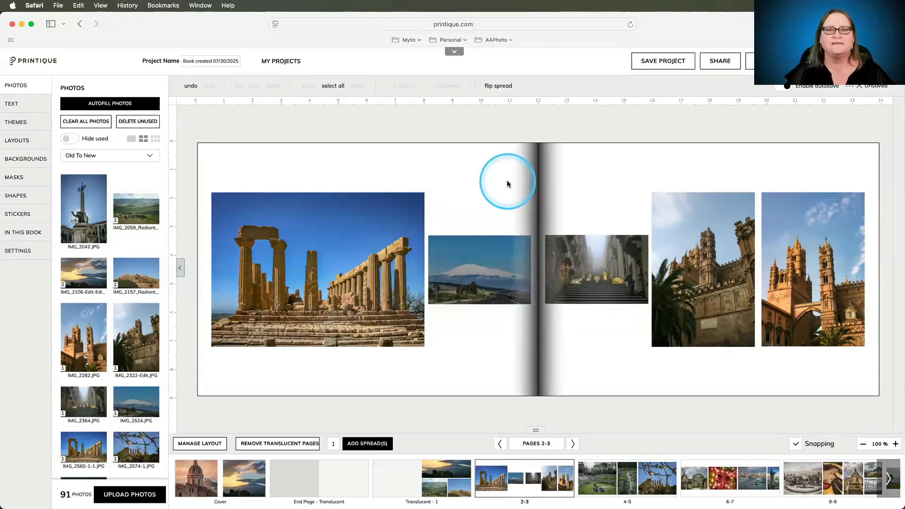
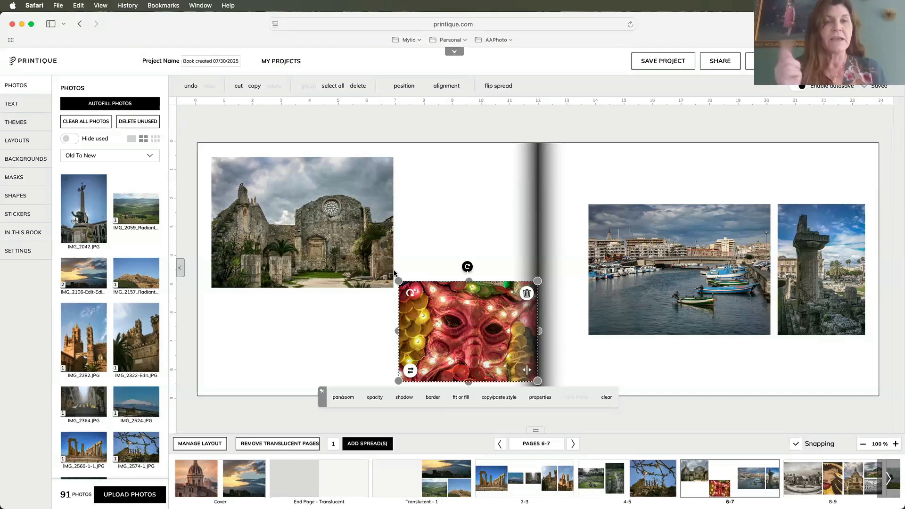
Step: On pages 6-7, move the red mask photo away from the gutter and shrink it to meet the ruins photo's lower corner
{"action": "left_click_drag", "start_coordinate": [474, 337], "coordinate": [459, 336]}
{"action": "left_click_drag", "start_coordinate": [384, 282], "coordinate": [392, 291]}
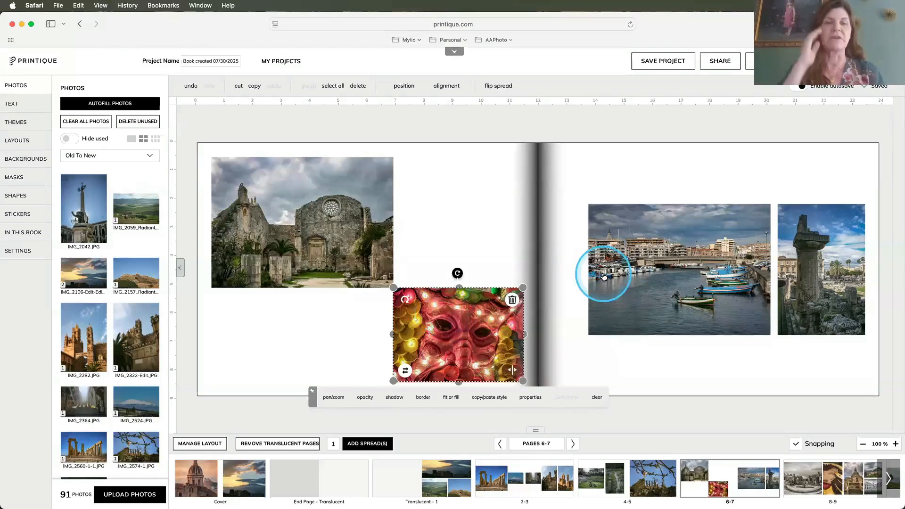
Step: On pages 8-9, shrink the amphitheatre and flower mosaic photos and arrange them side by side on page 8, clear of the gutter
{"action": "left_click", "coordinate": [807, 486]}
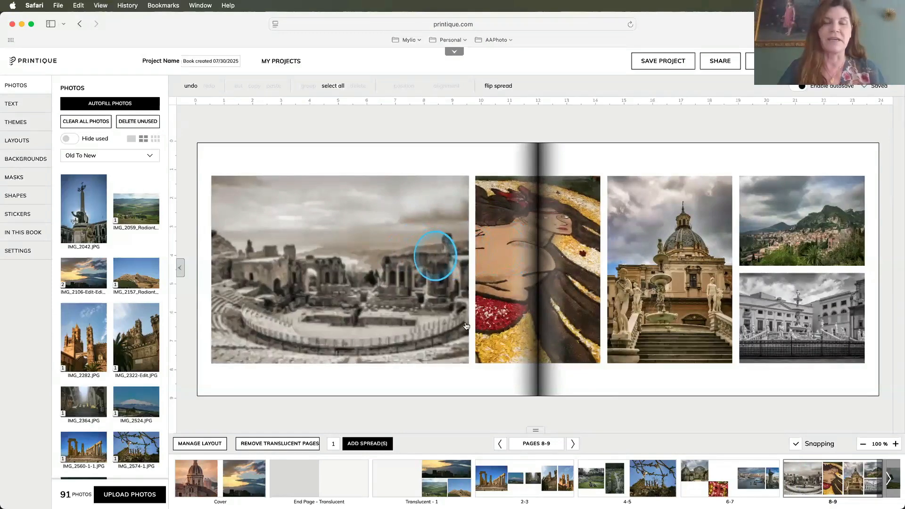
{"action": "left_click", "coordinate": [452, 304]}
{"action": "left_click_drag", "start_coordinate": [467, 360], "coordinate": [405, 316]}
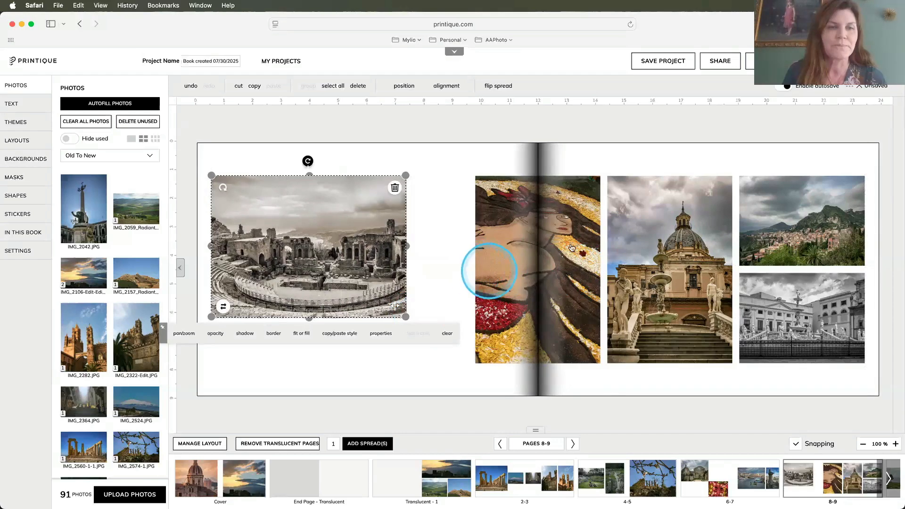
{"action": "left_click", "coordinate": [543, 245]}
{"action": "left_click_drag", "start_coordinate": [597, 172], "coordinate": [565, 202]}
{"action": "left_click_drag", "start_coordinate": [512, 283], "coordinate": [457, 265]}
{"action": "left_click_drag", "start_coordinate": [303, 257], "coordinate": [326, 282]}
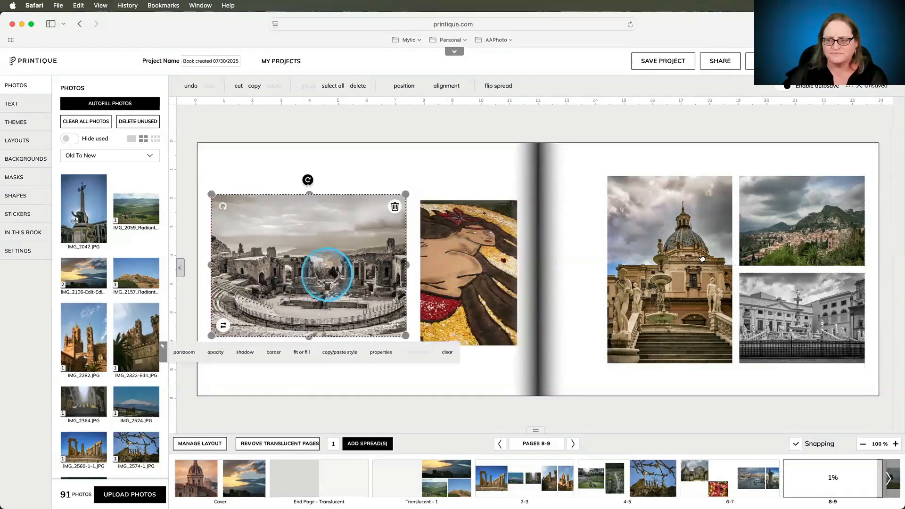
Step: On page 9, shift the domed church photo toward the gutter, then enlarge and align the hillside town and black-and-white fountain photos beside it
{"action": "left_click_drag", "start_coordinate": [690, 254], "coordinate": [661, 255]}
{"action": "left_click_drag", "start_coordinate": [785, 235], "coordinate": [770, 234]}
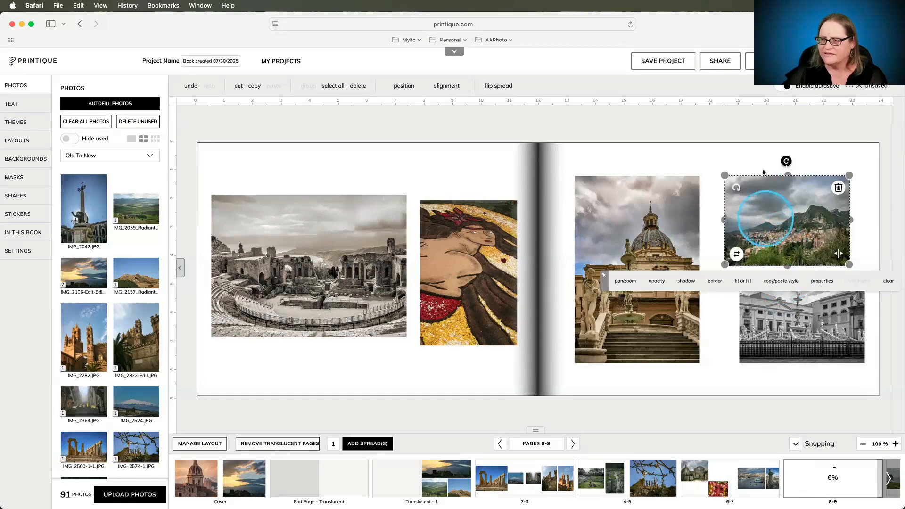
{"action": "left_click_drag", "start_coordinate": [849, 177], "coordinate": [867, 157]}
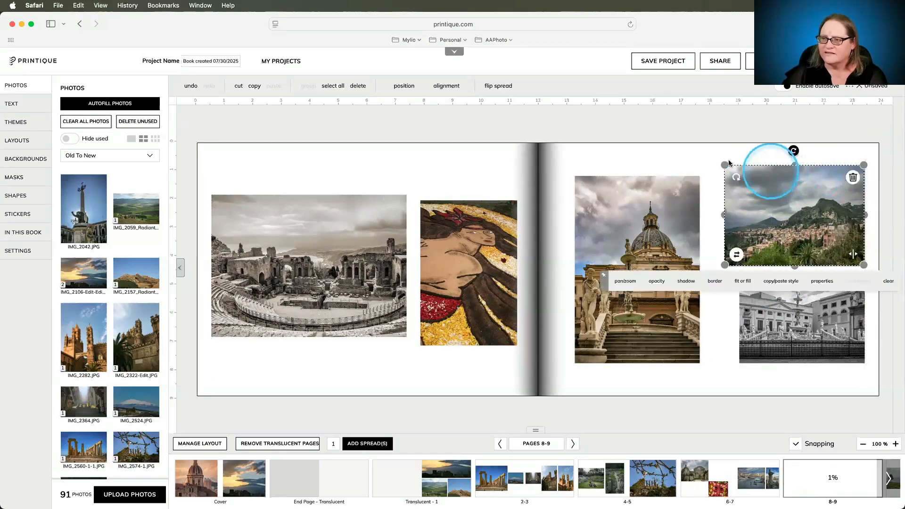
{"action": "left_click_drag", "start_coordinate": [721, 164], "coordinate": [715, 159]}
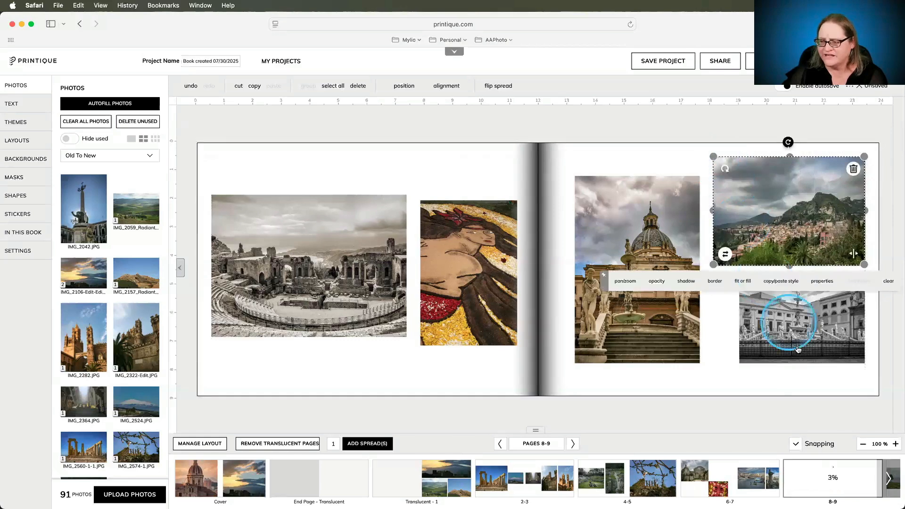
{"action": "left_click_drag", "start_coordinate": [794, 334], "coordinate": [760, 329]}
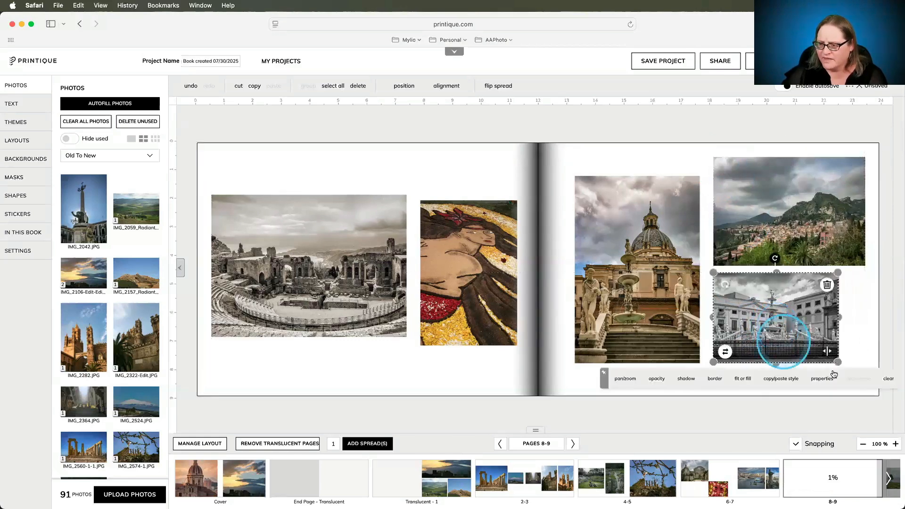
{"action": "left_click_drag", "start_coordinate": [838, 362], "coordinate": [864, 380]}
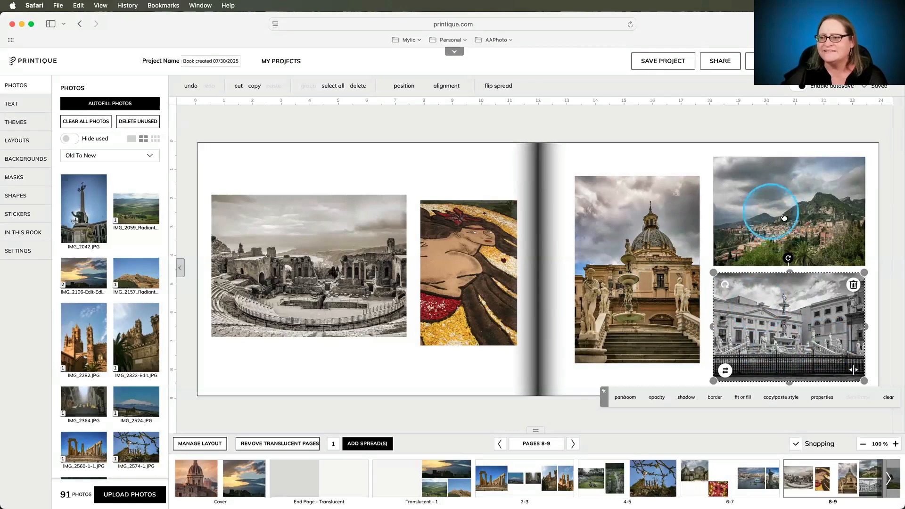
Step: Move the hillside town photo onto page 8, overlapping the amphitheatre and mosaic photos, and browse the available backgrounds
{"action": "left_click", "coordinate": [784, 217]}
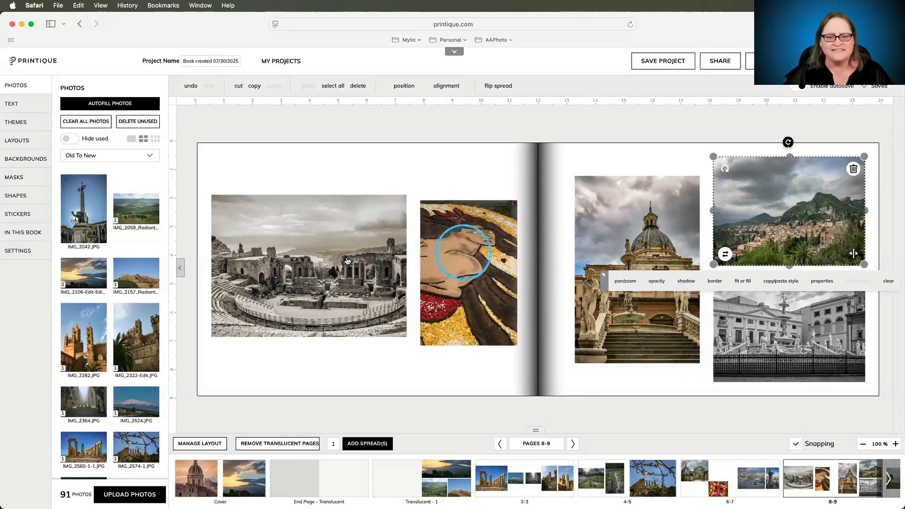
{"action": "left_click_drag", "start_coordinate": [825, 218], "coordinate": [492, 291]}
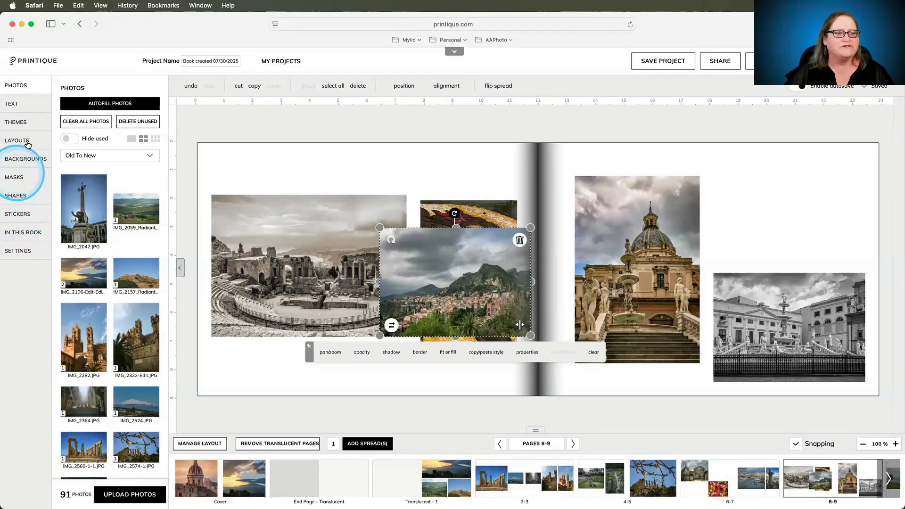
{"action": "left_click", "coordinate": [24, 160]}
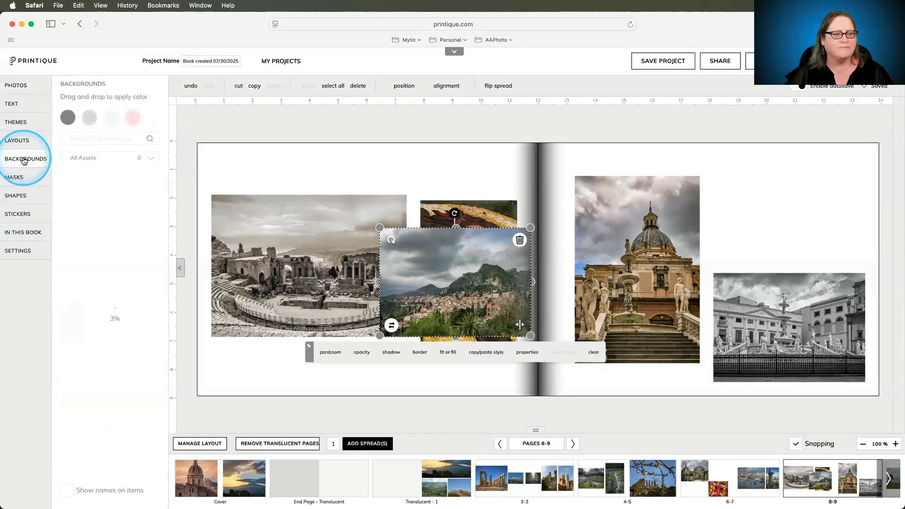
{"action": "scroll", "coordinate": [122, 231], "scroll_direction": "down", "scroll_amount": 10}
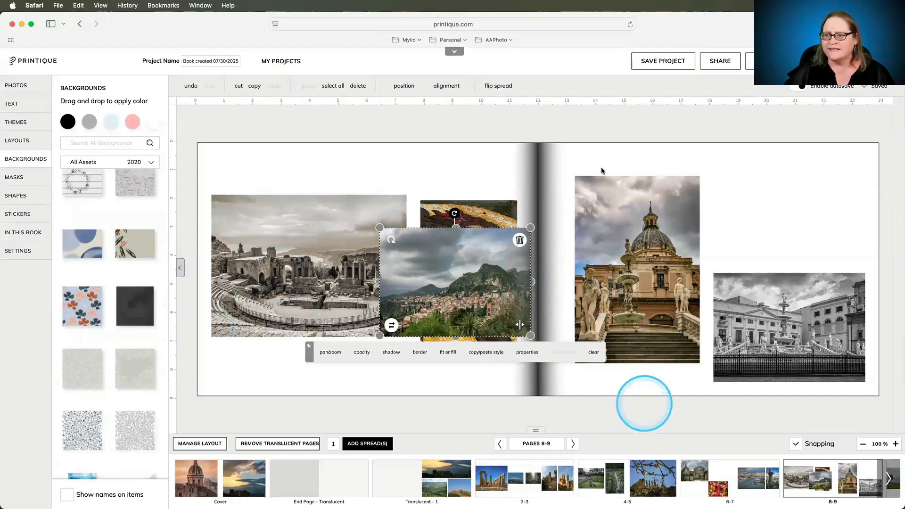
Step: Save the photo book project
{"action": "left_click", "coordinate": [659, 64]}
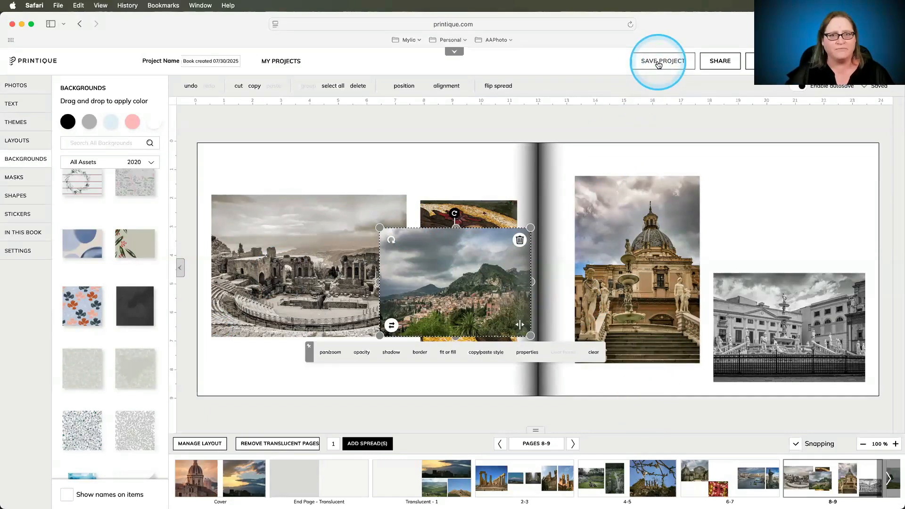
{"action": "left_click", "coordinate": [659, 64]}
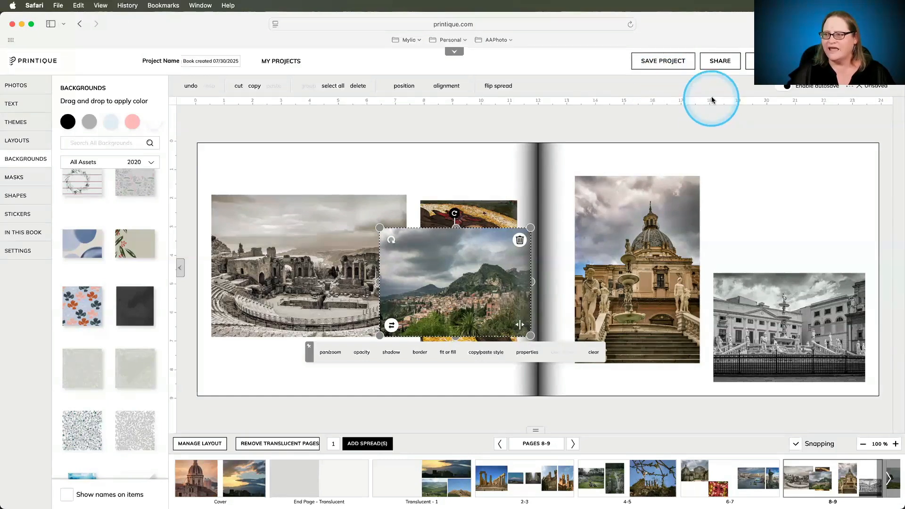
{"action": "left_click", "coordinate": [421, 115]}
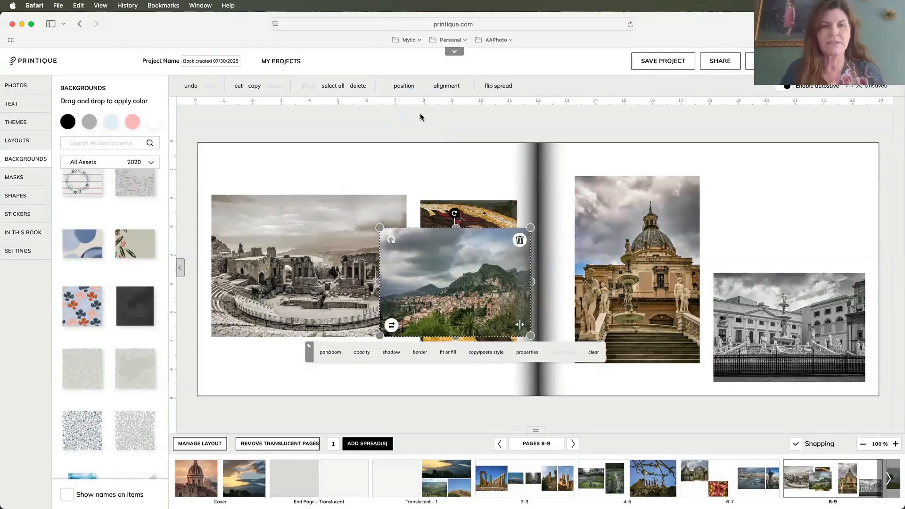
{"action": "left_click", "coordinate": [426, 121]}
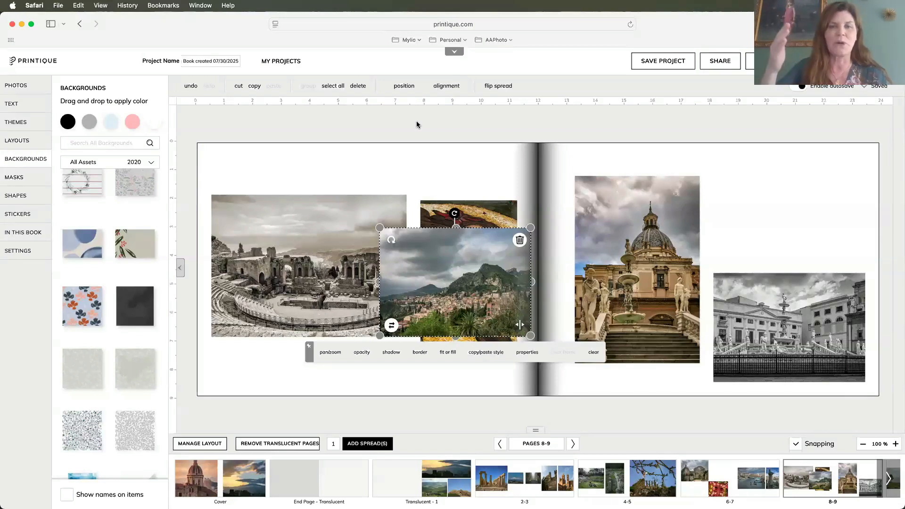
{"action": "left_click", "coordinate": [415, 125]}
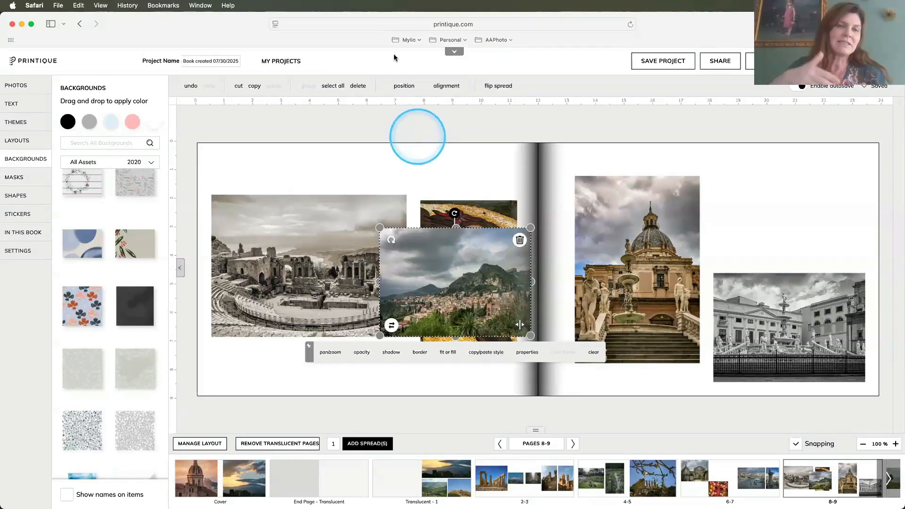
Step: Leave the book editor and open the Layflat Hardcover Albums product page
{"action": "left_click", "coordinate": [45, 61]}
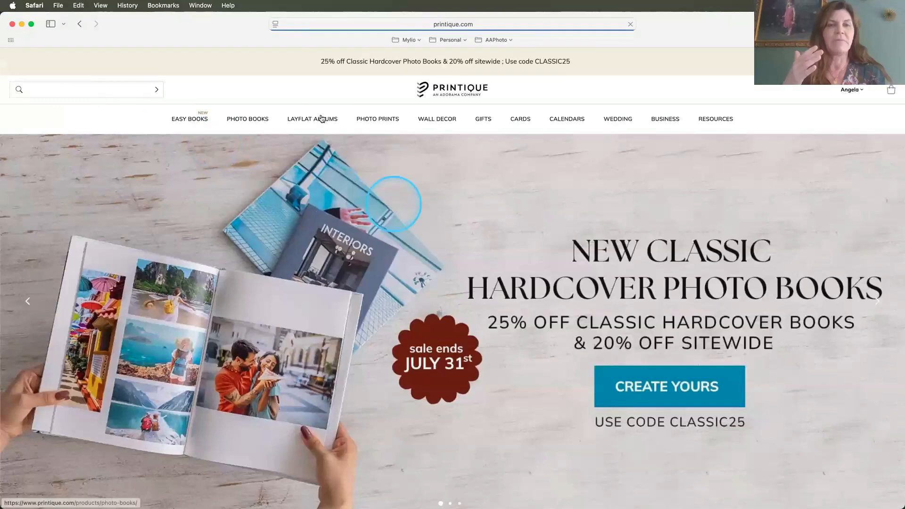
{"action": "mouse_move", "coordinate": [313, 118]}
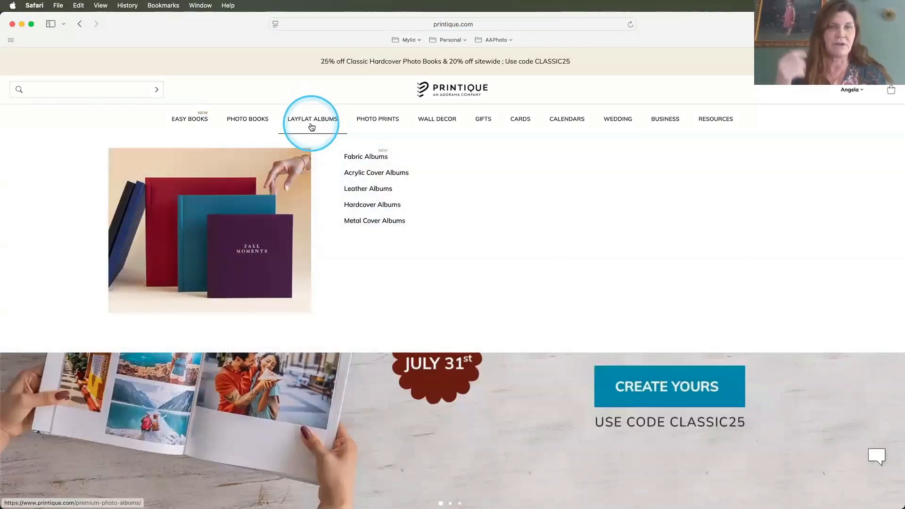
{"action": "mouse_move", "coordinate": [259, 125]}
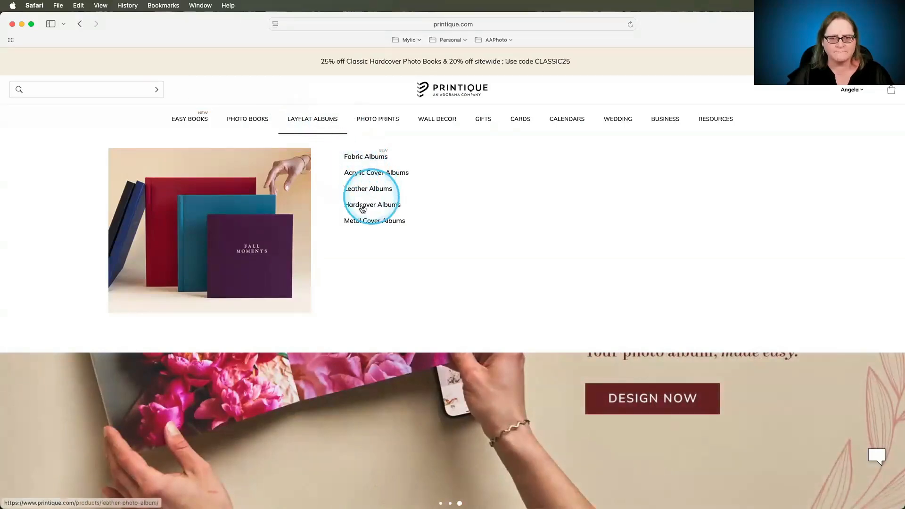
{"action": "left_click", "coordinate": [365, 205]}
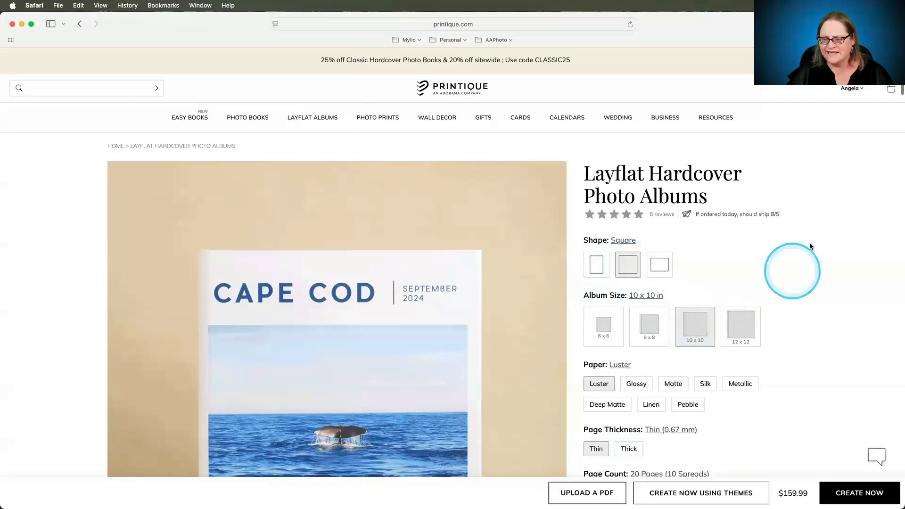
Step: Configure the layflat album with the Landscape shape and the 12 x 15 in size
{"action": "scroll", "coordinate": [811, 246], "scroll_direction": "down", "scroll_amount": 2}
{"action": "scroll", "coordinate": [810, 244], "scroll_direction": "down", "scroll_amount": 3}
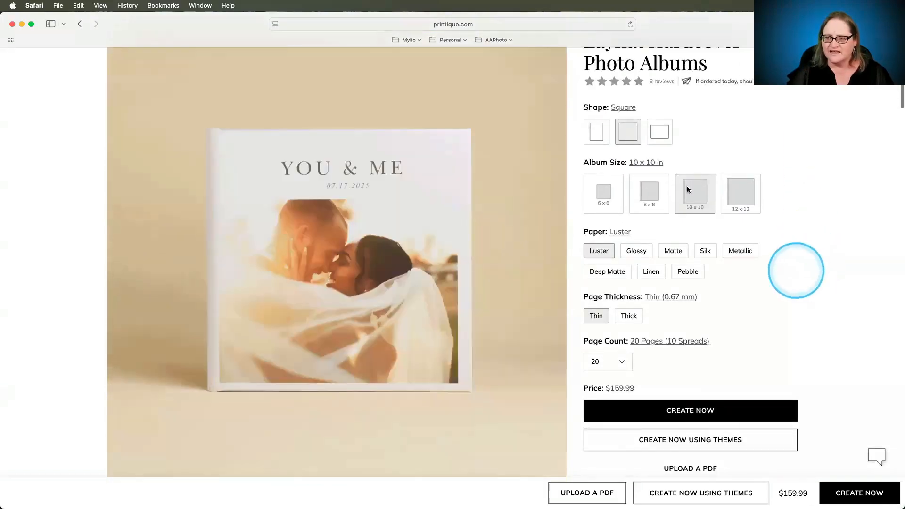
{"action": "left_click", "coordinate": [660, 133]}
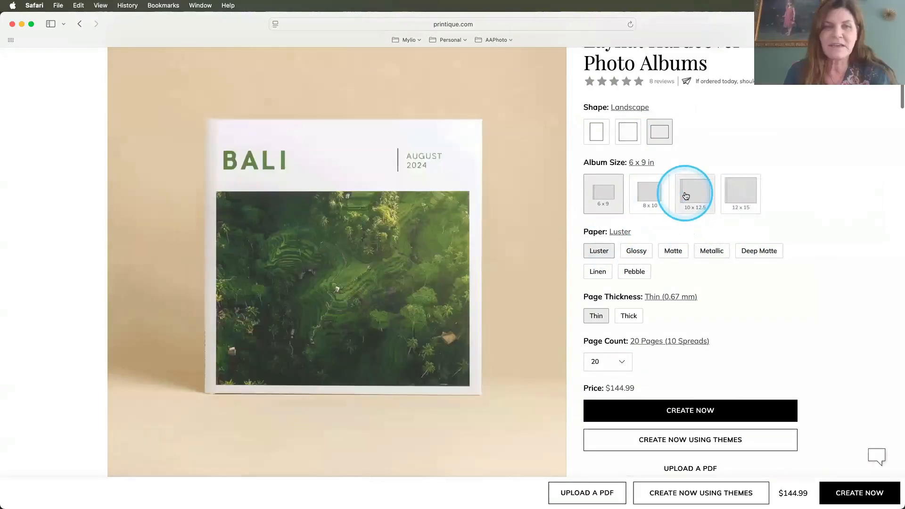
{"action": "left_click", "coordinate": [686, 195]}
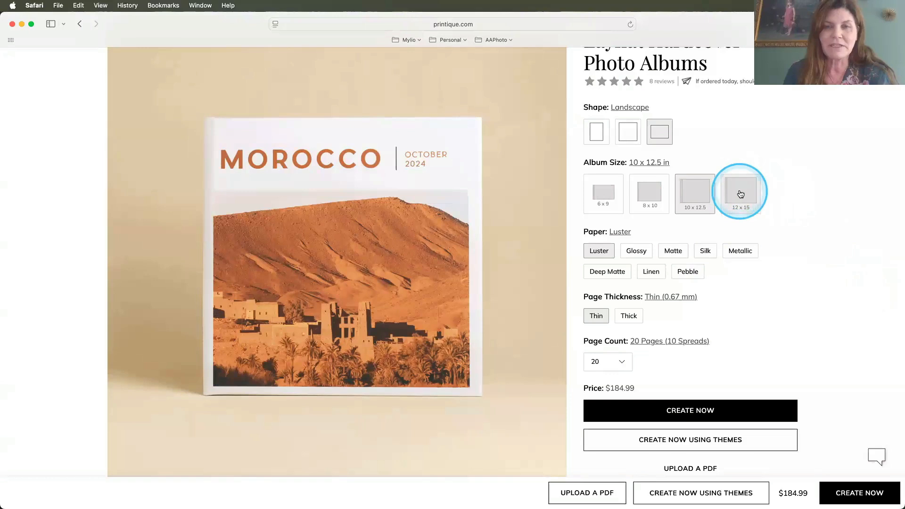
{"action": "left_click", "coordinate": [740, 194]}
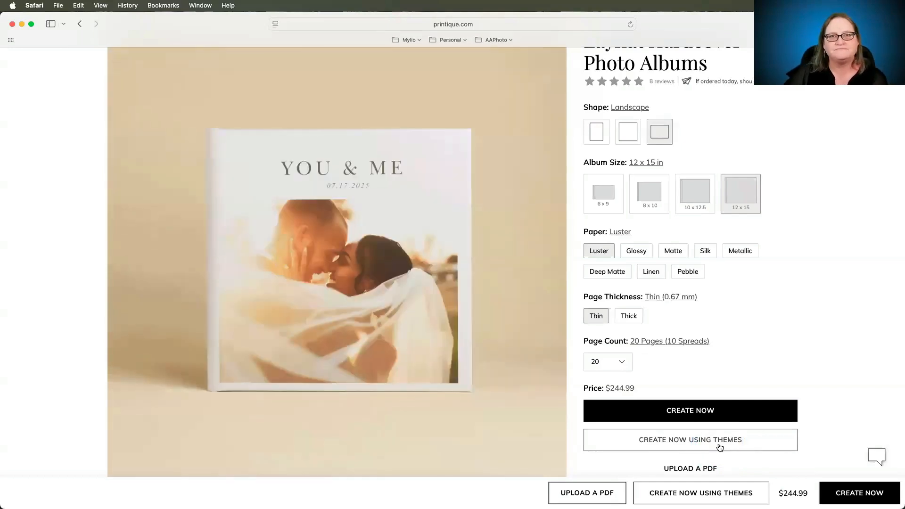
Step: Start creating the album with themes and select the Photographer's Portfolio style
{"action": "left_click", "coordinate": [719, 444]}
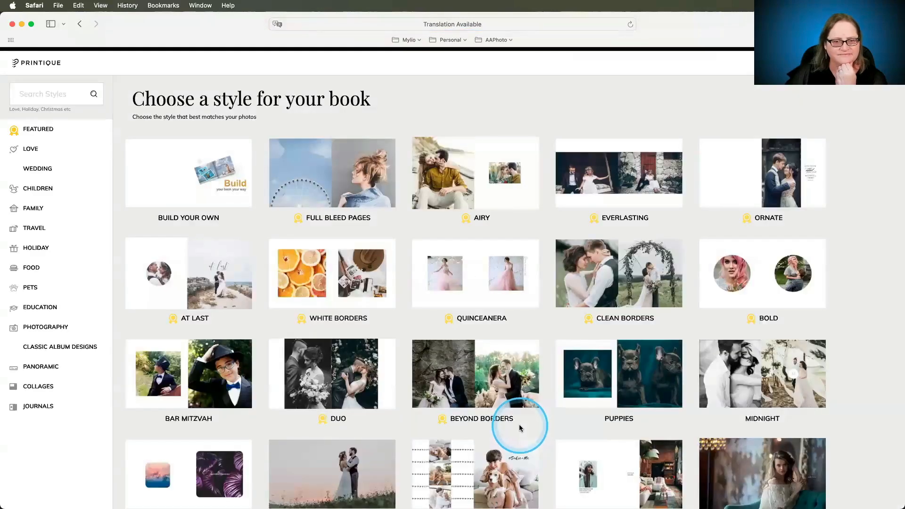
{"action": "mouse_move", "coordinate": [512, 420]}
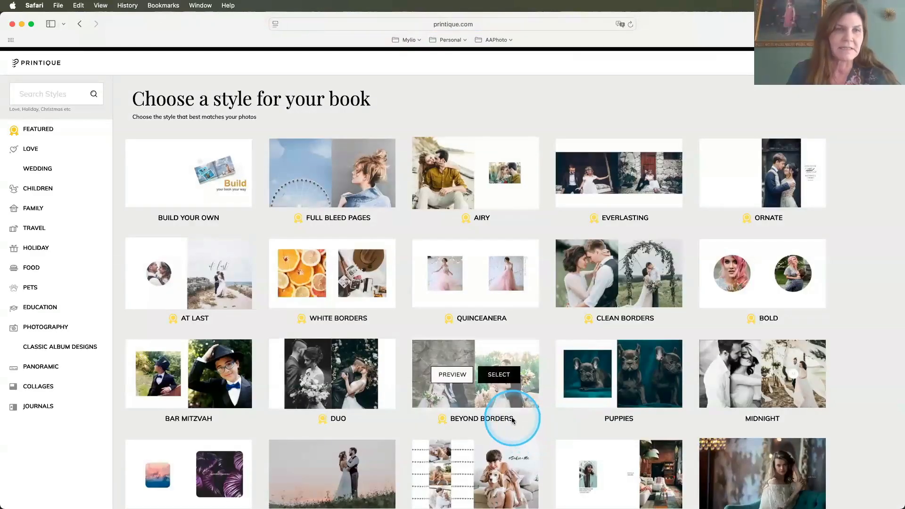
{"action": "scroll", "coordinate": [512, 419], "scroll_direction": "down", "scroll_amount": 5}
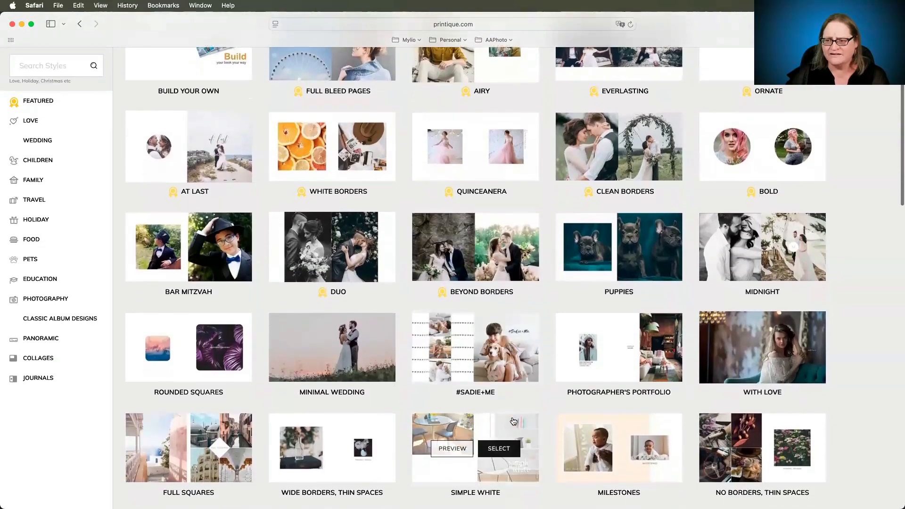
{"action": "scroll", "coordinate": [514, 421], "scroll_direction": "down", "scroll_amount": 3}
{"action": "scroll", "coordinate": [514, 421], "scroll_direction": "down", "scroll_amount": 4}
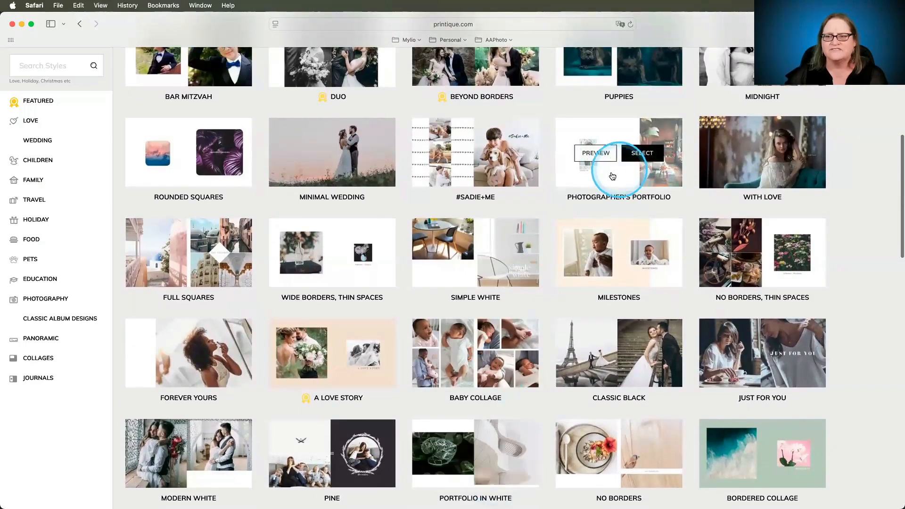
{"action": "left_click", "coordinate": [639, 149]}
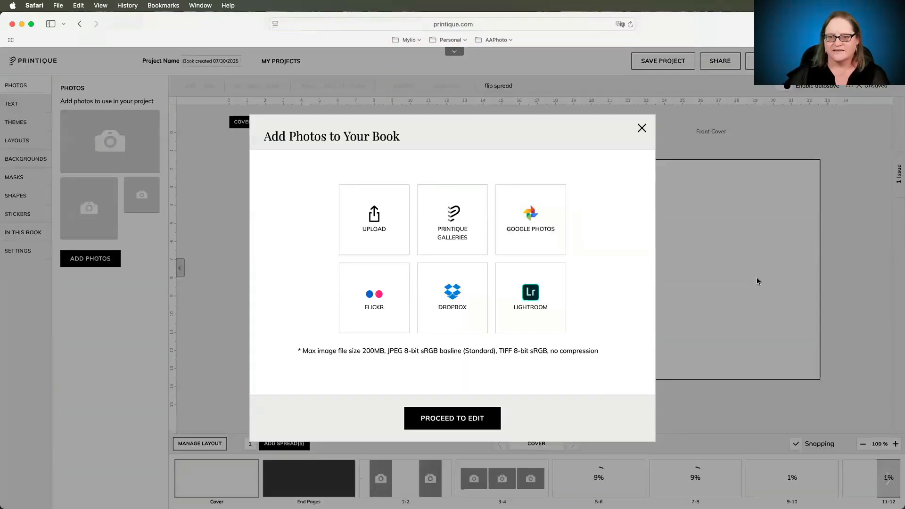
Step: Import all photos from the Four Years in Sicily Printique gallery and proceed to the editor without autofilling the album
{"action": "left_click", "coordinate": [453, 218]}
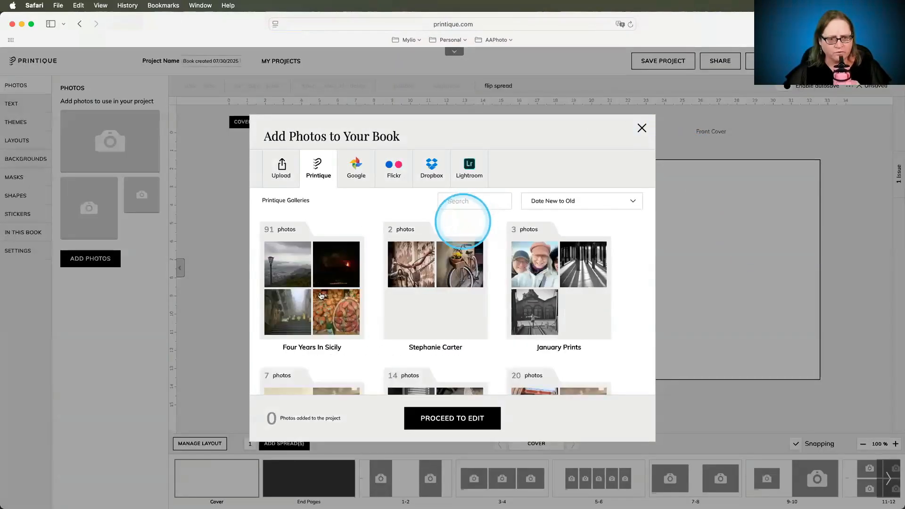
{"action": "left_click", "coordinate": [304, 287]}
{"action": "left_click", "coordinate": [444, 344]}
{"action": "left_click", "coordinate": [296, 223]}
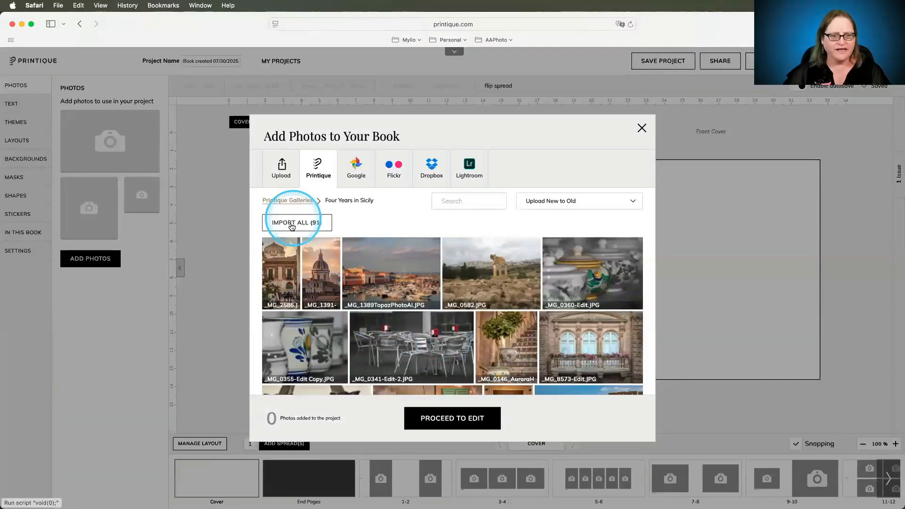
{"action": "left_click", "coordinate": [467, 445]}
{"action": "left_click", "coordinate": [457, 423]}
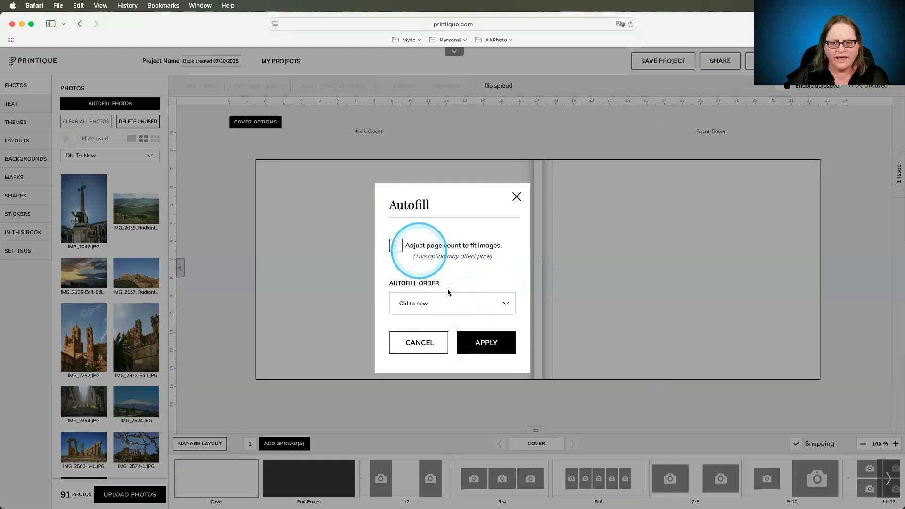
{"action": "left_click", "coordinate": [432, 342]}
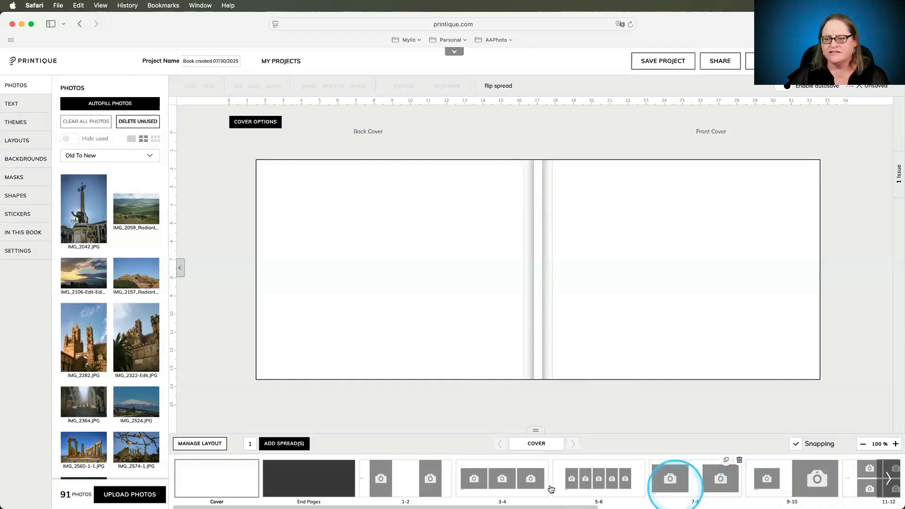
Step: On pages 1-2, replace the "Couples" text with 2006
{"action": "left_click", "coordinate": [391, 478]}
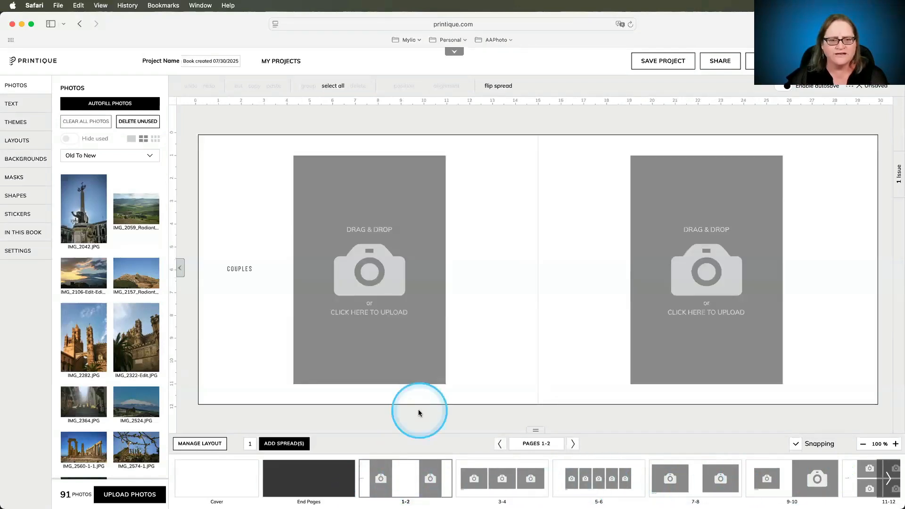
{"action": "left_click", "coordinate": [242, 272]}
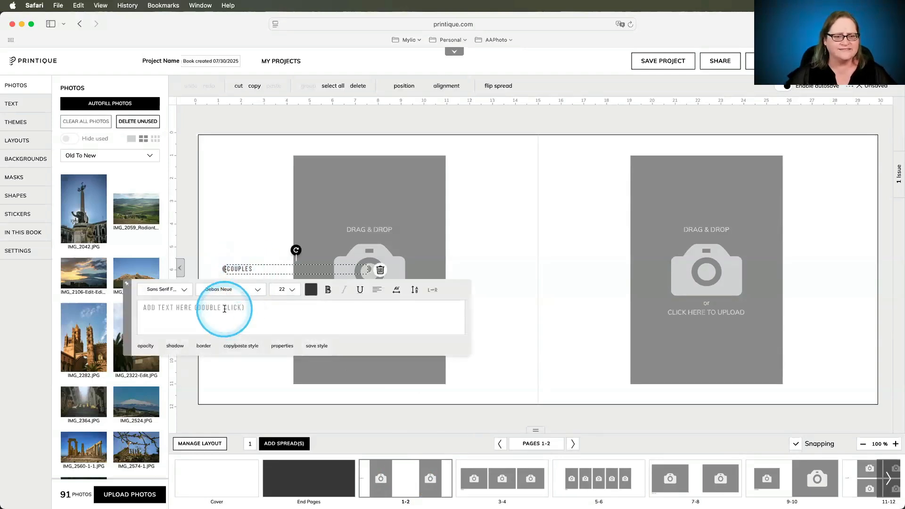
{"action": "type", "text": "2006"}
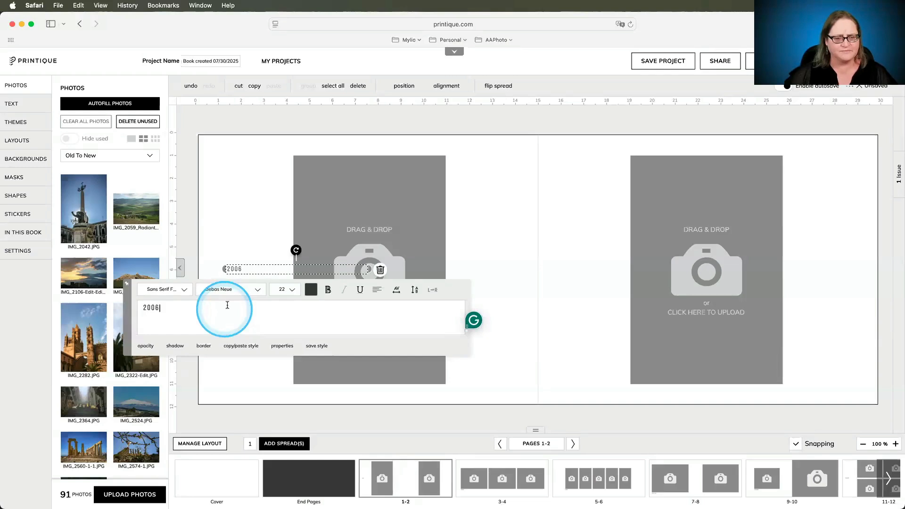
{"action": "left_click", "coordinate": [378, 386]}
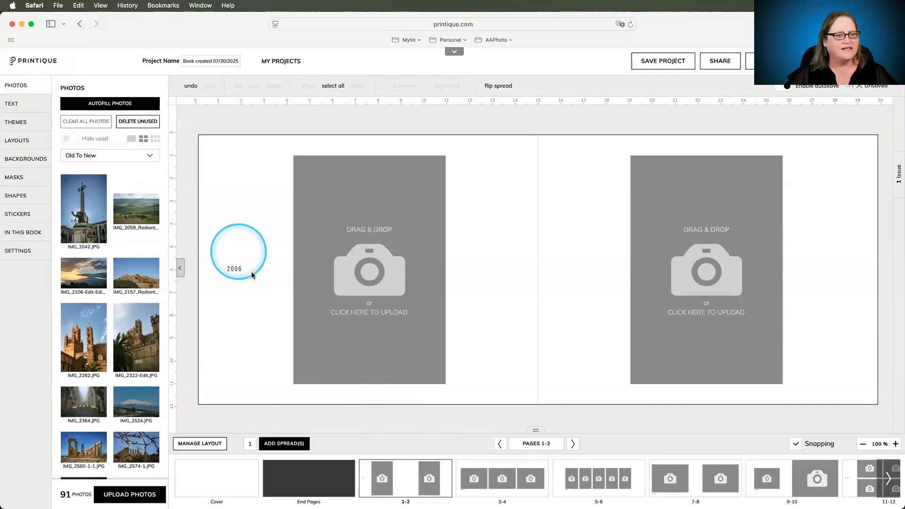
Step: On pages 1-2, place IMG_2042.JPG in the left page's photo frame and the IMG_2059_Radiant landscape in the right page's frame
{"action": "left_click_drag", "start_coordinate": [156, 236], "coordinate": [363, 268]}
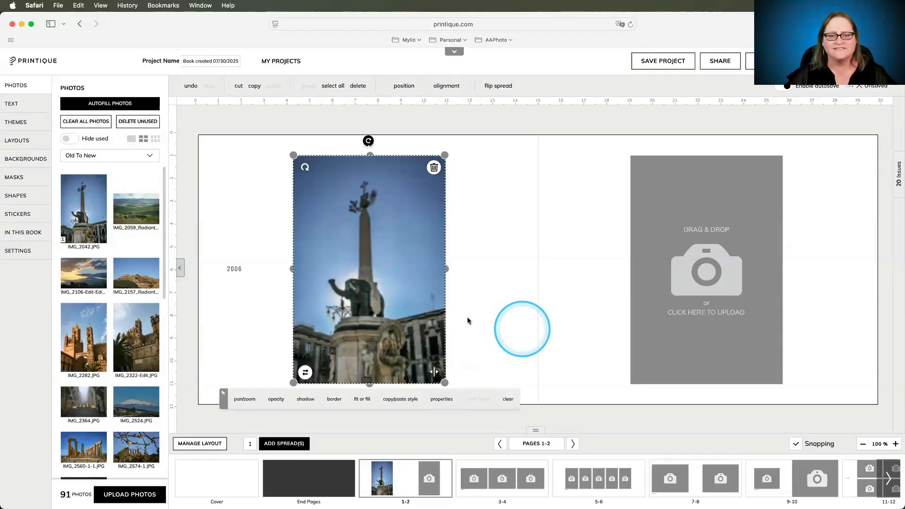
{"action": "left_click", "coordinate": [485, 304]}
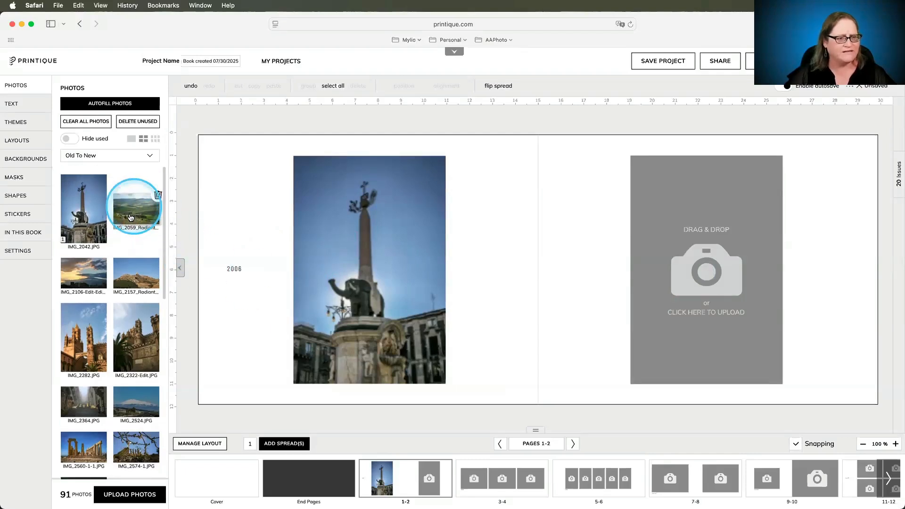
{"action": "left_click_drag", "start_coordinate": [135, 208], "coordinate": [682, 264]}
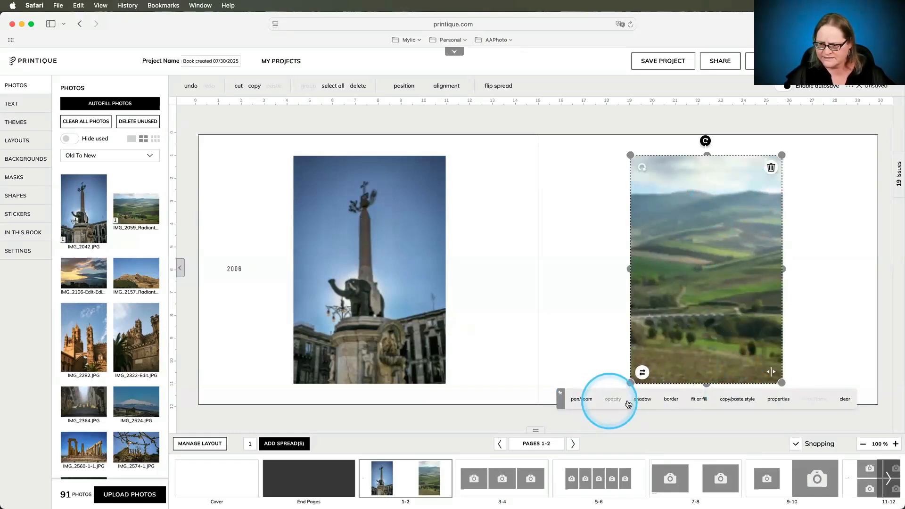
Step: Apply fit to page to the green hills landscape photo on the right page of pages 1-2
{"action": "left_click", "coordinate": [700, 400]}
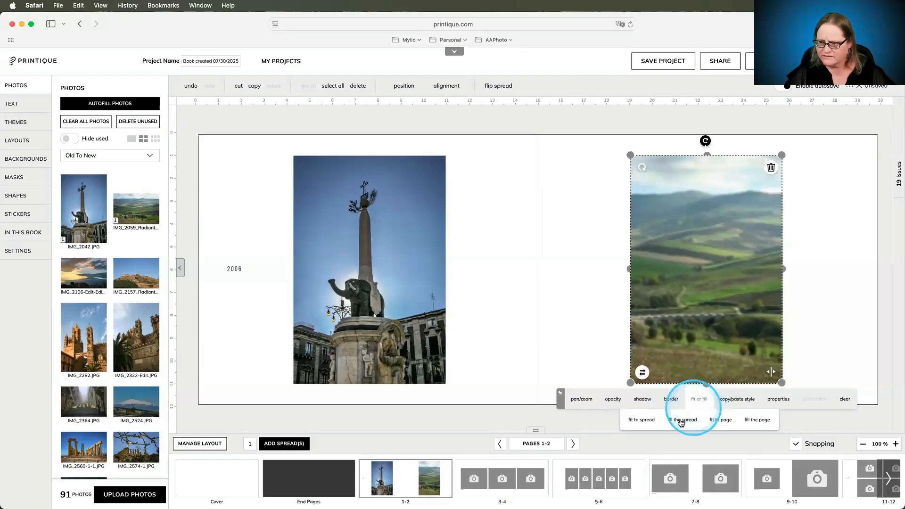
{"action": "left_click", "coordinate": [721, 420]}
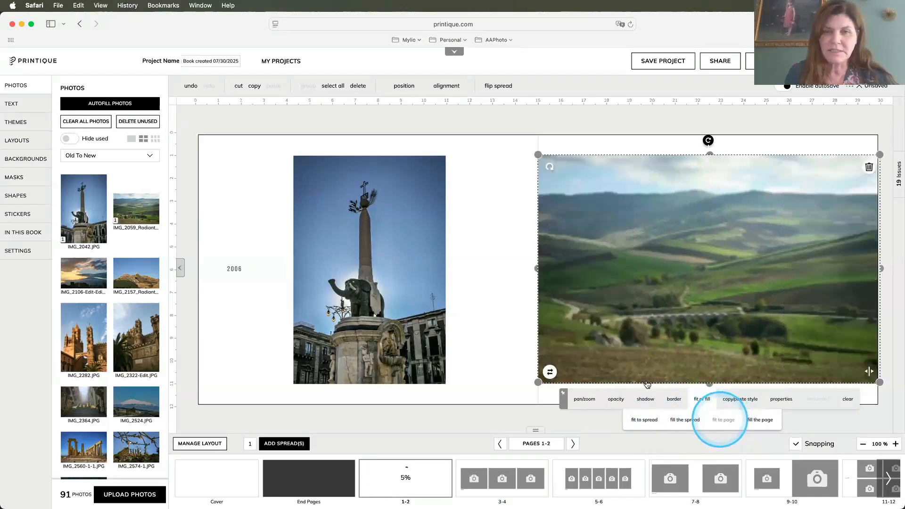
{"action": "left_click", "coordinate": [522, 385]}
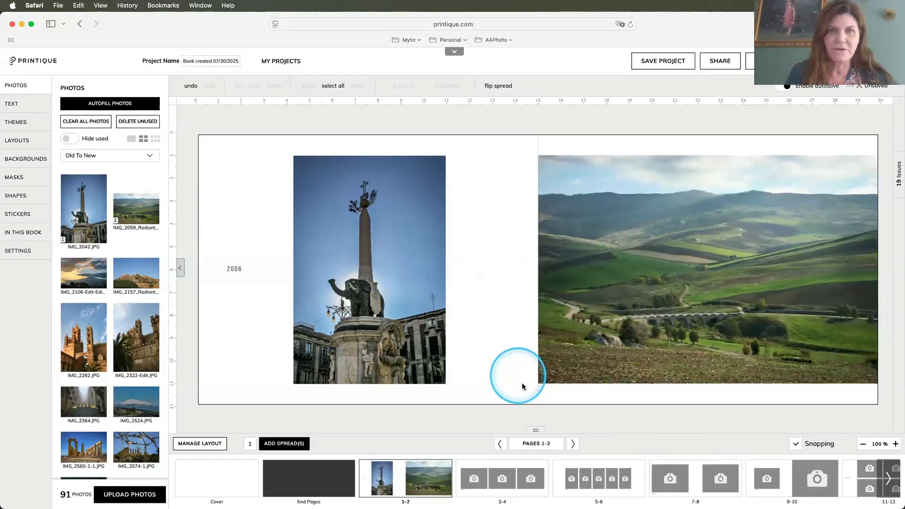
{"action": "left_click", "coordinate": [341, 314]}
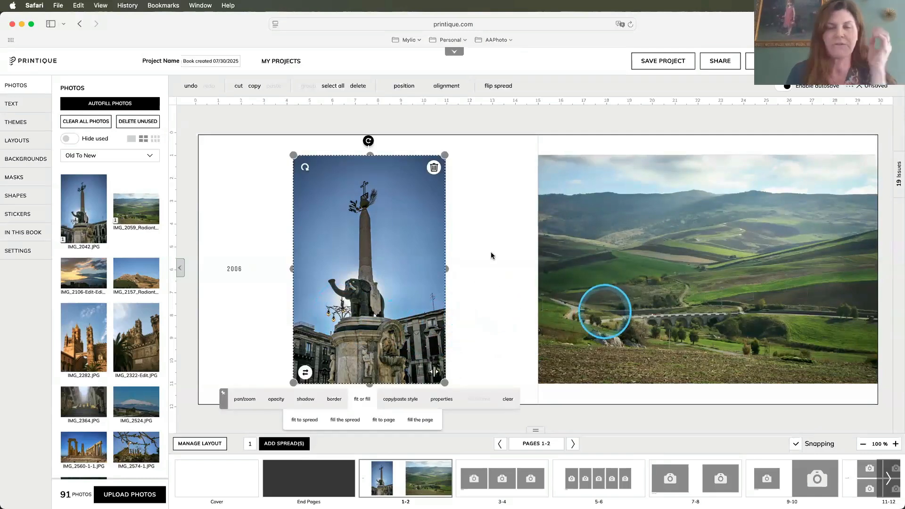
Step: Enlarge the landscape photo across the center fold to about 18 x 12 in, covering the full height of the spread
{"action": "left_click", "coordinate": [599, 312]}
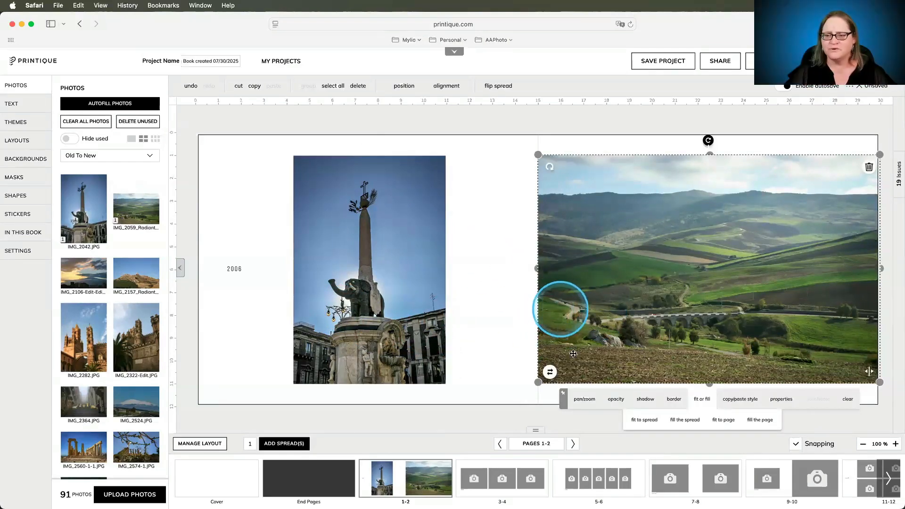
{"action": "left_click_drag", "start_coordinate": [537, 384], "coordinate": [498, 397]}
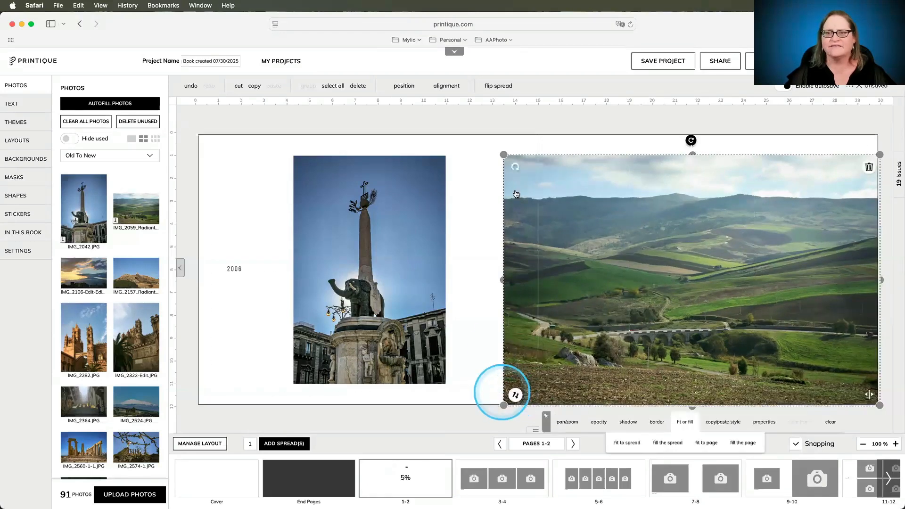
{"action": "left_click_drag", "start_coordinate": [506, 156], "coordinate": [478, 142]}
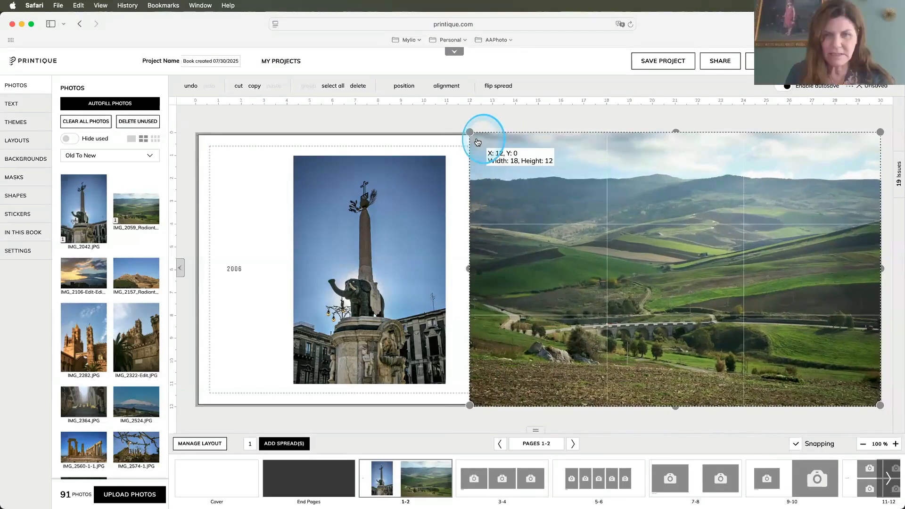
{"action": "left_click_drag", "start_coordinate": [490, 172], "coordinate": [491, 174]}
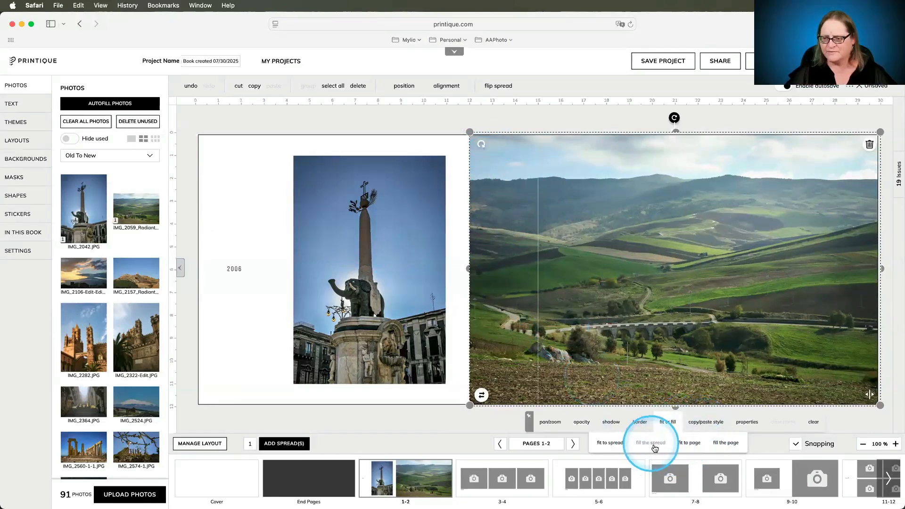
{"action": "left_click", "coordinate": [331, 113]}
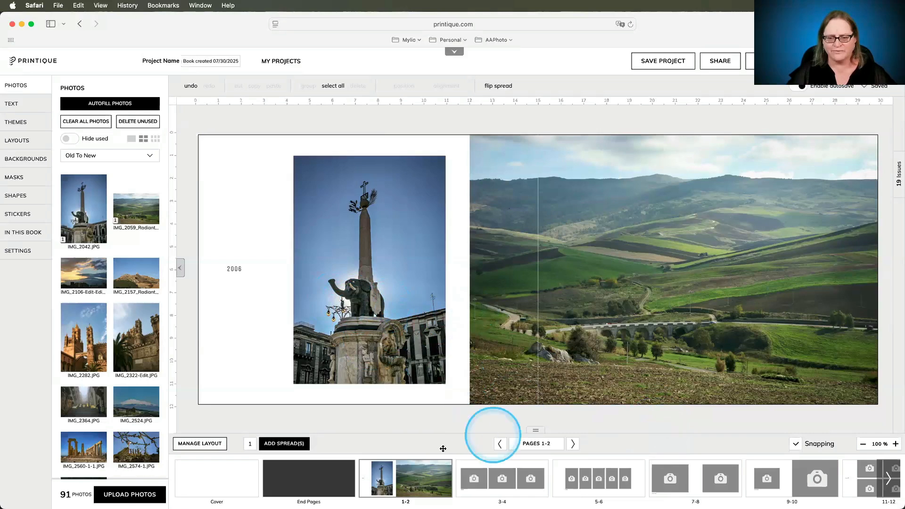
Step: On pages 3-4, place IMG_2560-1-1.JPG in the first photo frame and IMG_2574-1.JPG in the middle frame
{"action": "left_click", "coordinate": [505, 479]}
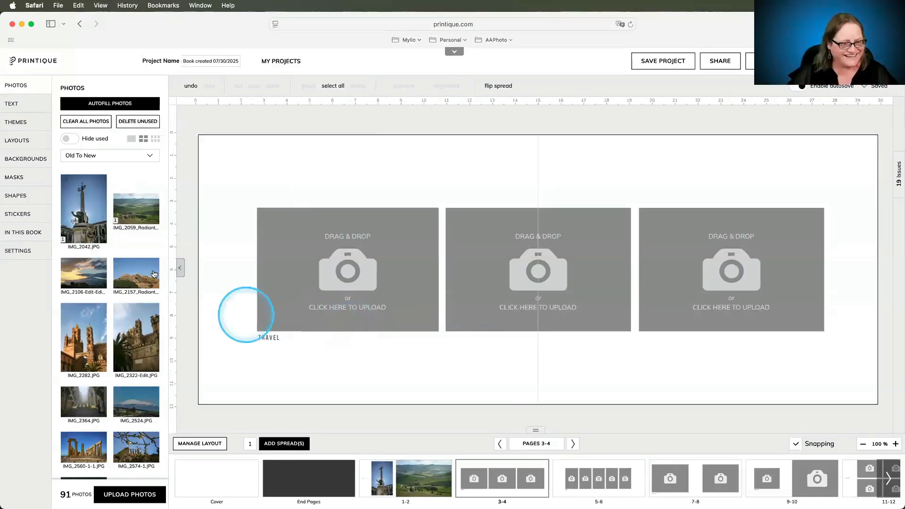
{"action": "scroll", "coordinate": [151, 273], "scroll_direction": "down", "scroll_amount": 1}
{"action": "scroll", "coordinate": [152, 273], "scroll_direction": "down", "scroll_amount": 1}
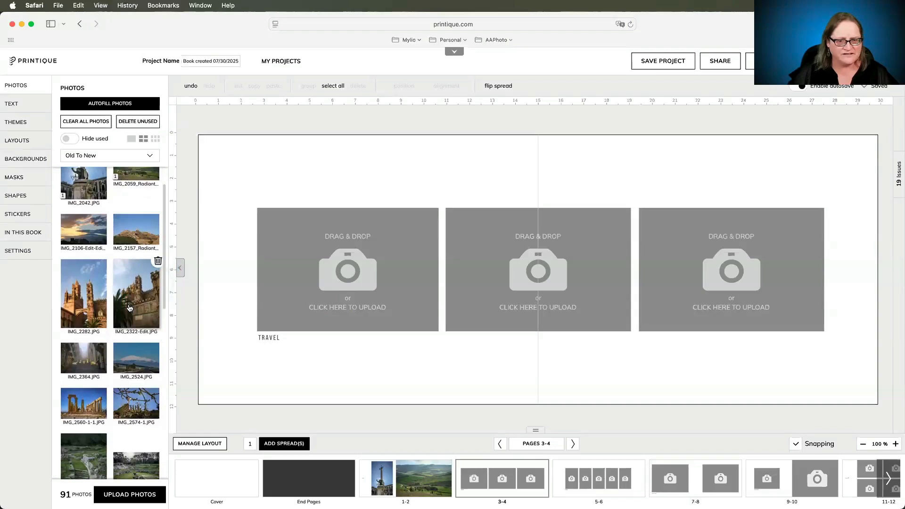
{"action": "scroll", "coordinate": [69, 304], "scroll_direction": "down", "scroll_amount": 5}
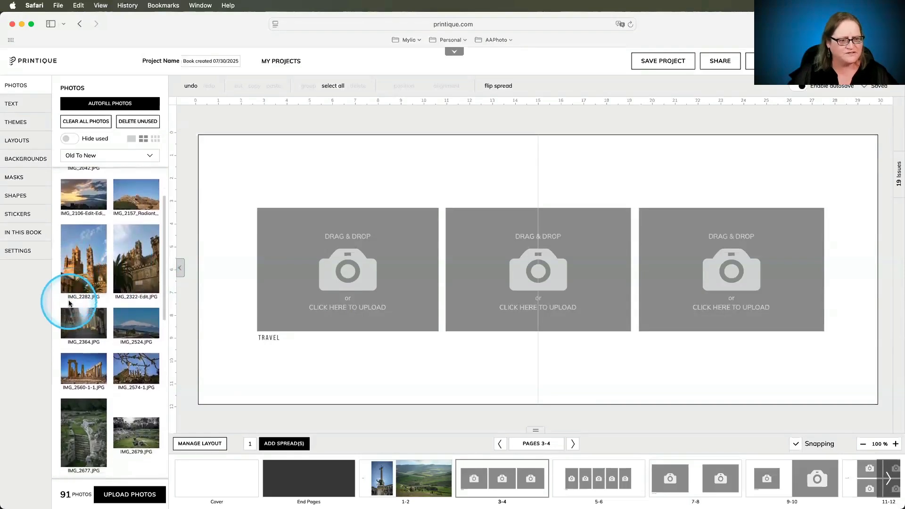
{"action": "scroll", "coordinate": [69, 305], "scroll_direction": "down", "scroll_amount": 3}
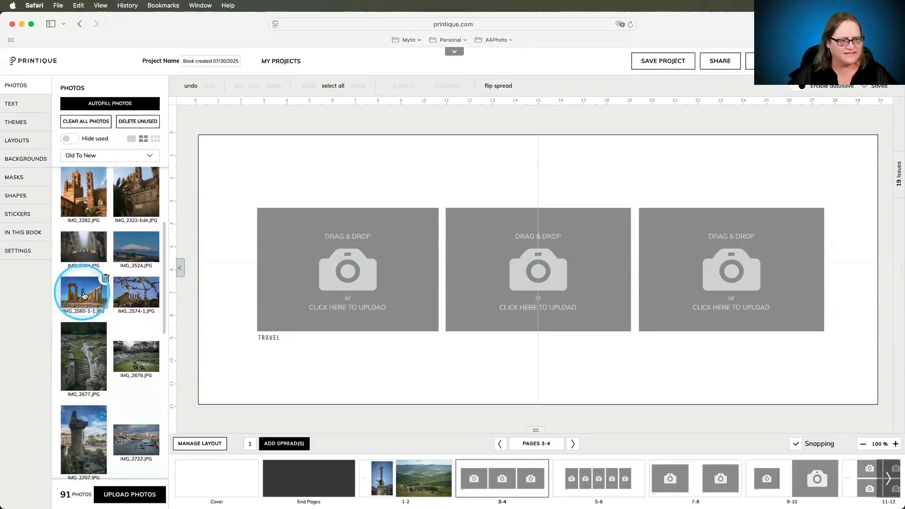
{"action": "left_click_drag", "start_coordinate": [90, 296], "coordinate": [292, 289]}
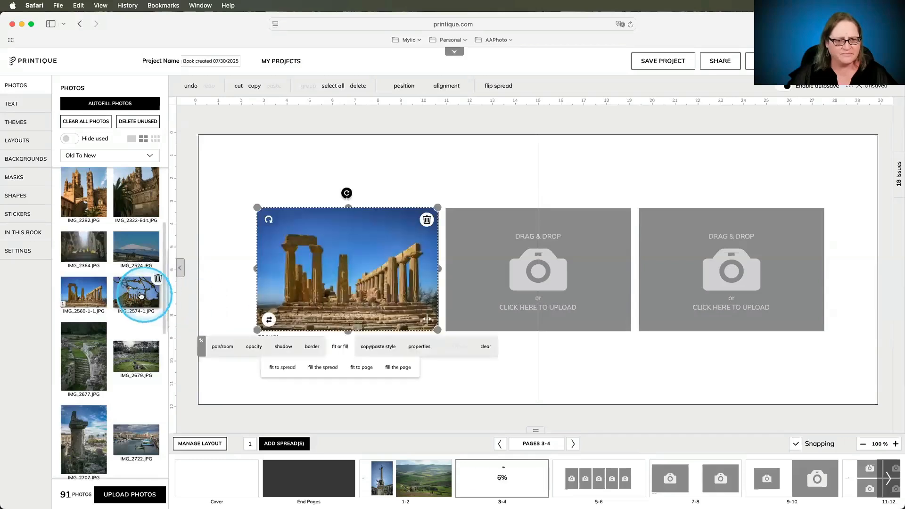
{"action": "left_click_drag", "start_coordinate": [140, 294], "coordinate": [523, 290]}
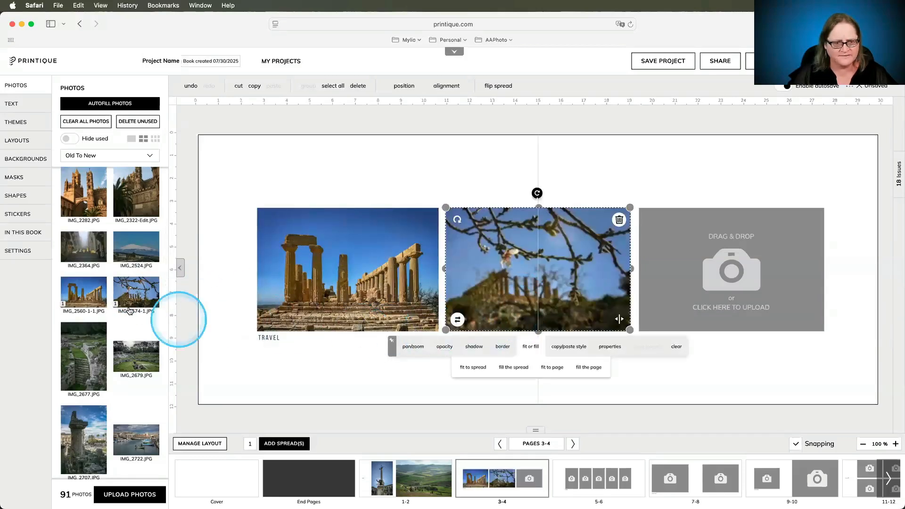
Step: Find the temple photo IMG_6804.JPG and place it in the third frame on pages 3-4
{"action": "scroll", "coordinate": [129, 295], "scroll_direction": "down", "scroll_amount": 15}
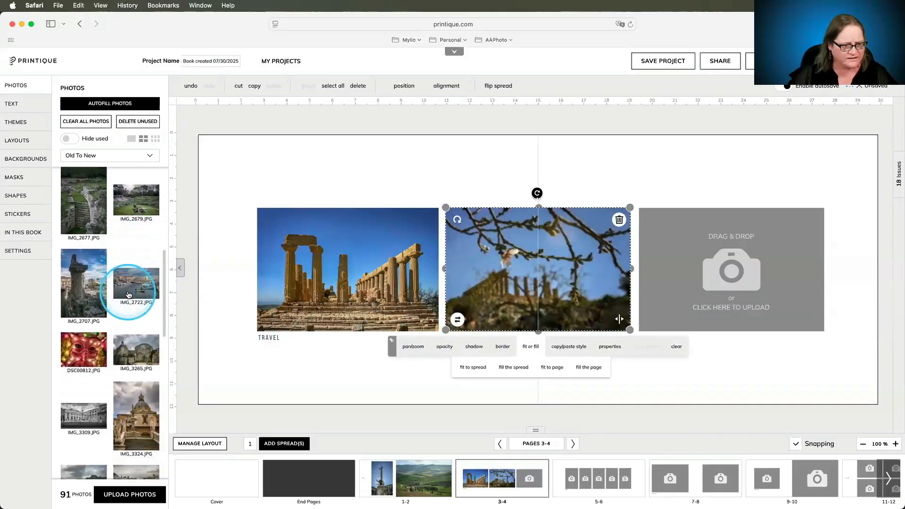
{"action": "scroll", "coordinate": [128, 294], "scroll_direction": "down", "scroll_amount": 20}
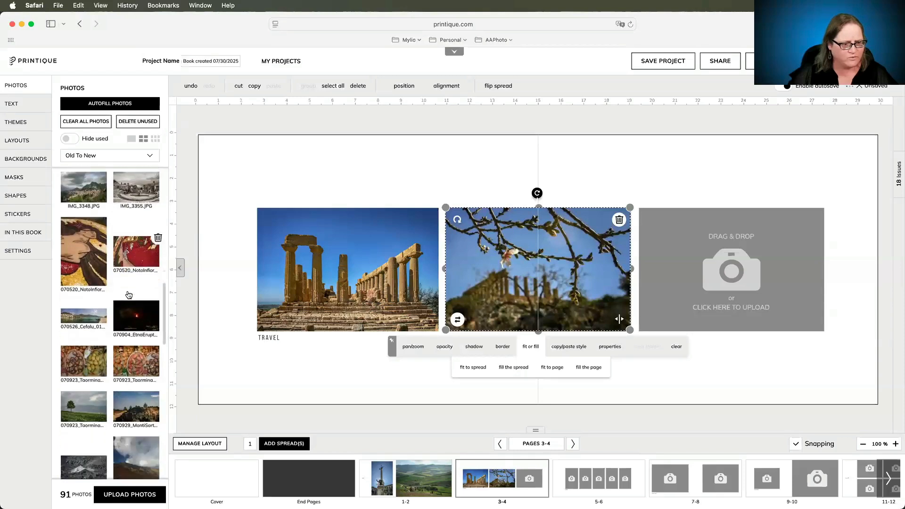
{"action": "scroll", "coordinate": [129, 295], "scroll_direction": "down", "scroll_amount": 16}
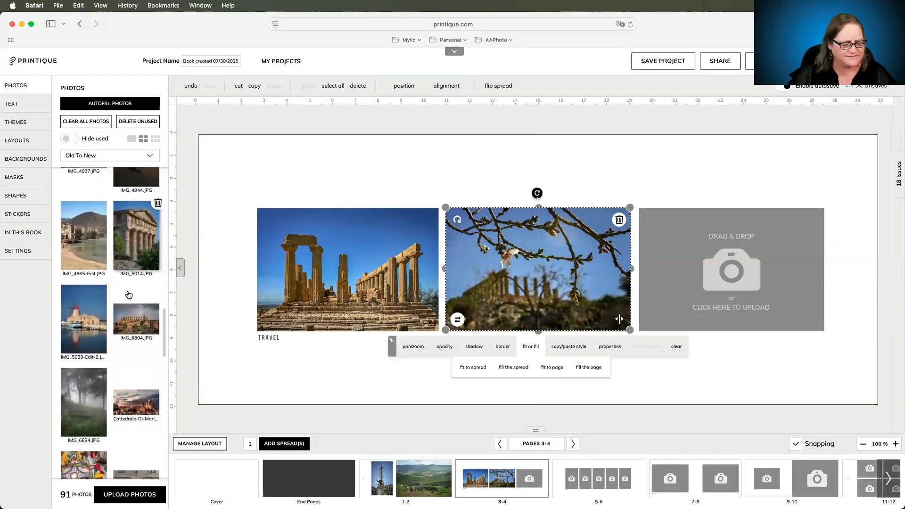
{"action": "scroll", "coordinate": [127, 295], "scroll_direction": "down", "scroll_amount": 3}
{"action": "left_click_drag", "start_coordinate": [136, 255], "coordinate": [721, 281]}
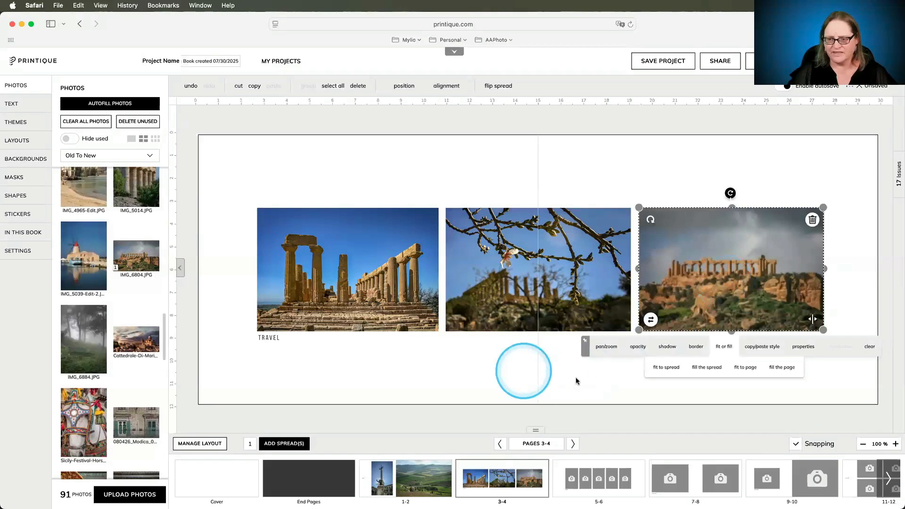
{"action": "left_click", "coordinate": [541, 359]}
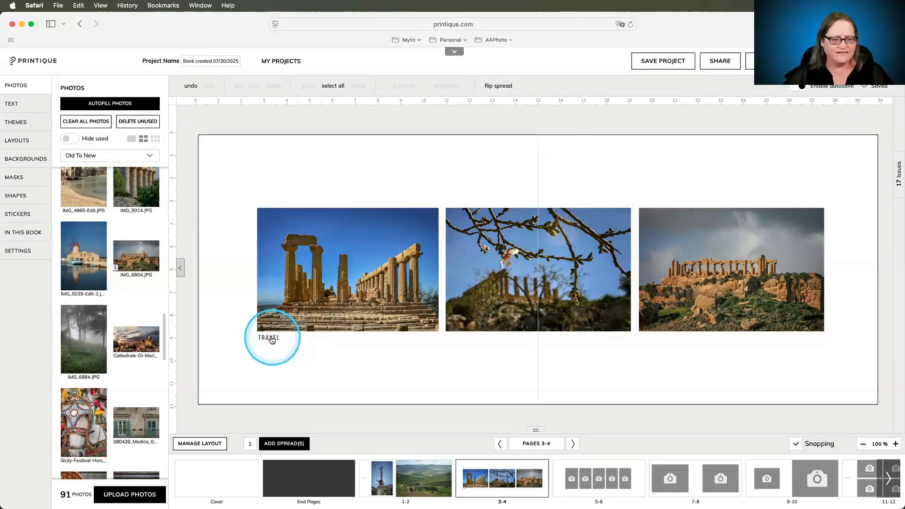
Step: Replace the "Travel" caption under the first photo on pages 3-4 with AGRIGENTO
{"action": "left_click", "coordinate": [288, 346]}
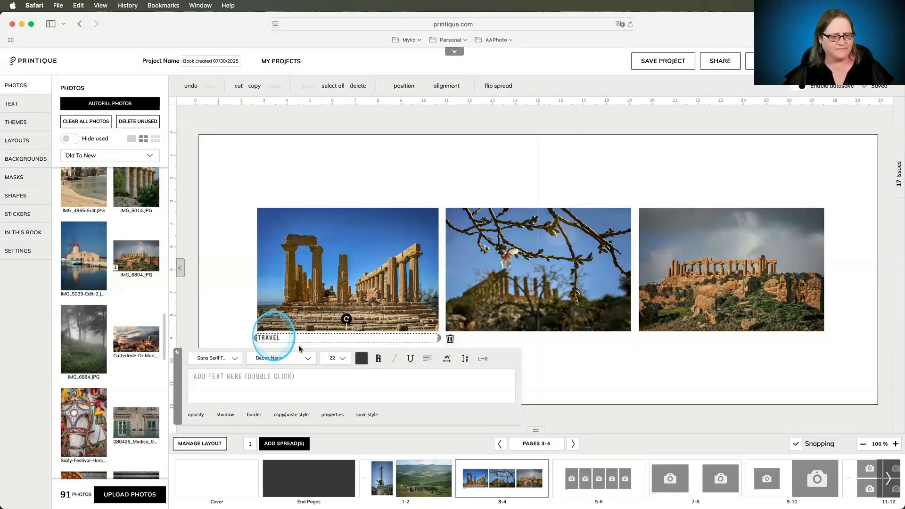
{"action": "left_click", "coordinate": [288, 375]}
{"action": "type", "text": "A"}
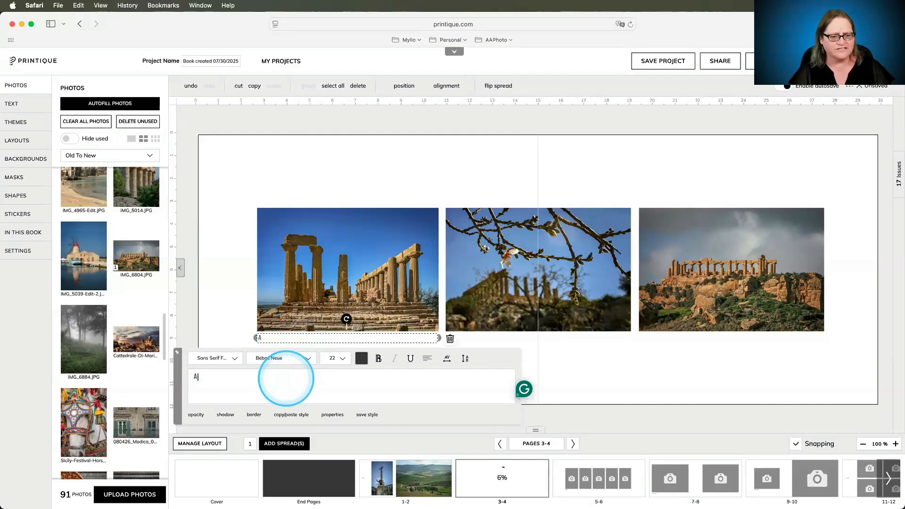
{"action": "type", "text": "GRIGENTO"}
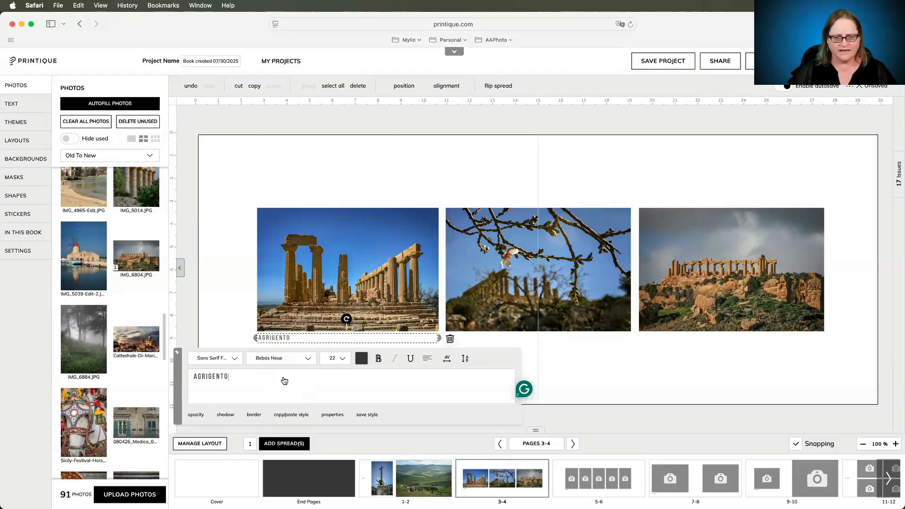
{"action": "left_click", "coordinate": [621, 423]}
{"action": "left_click", "coordinate": [557, 338]}
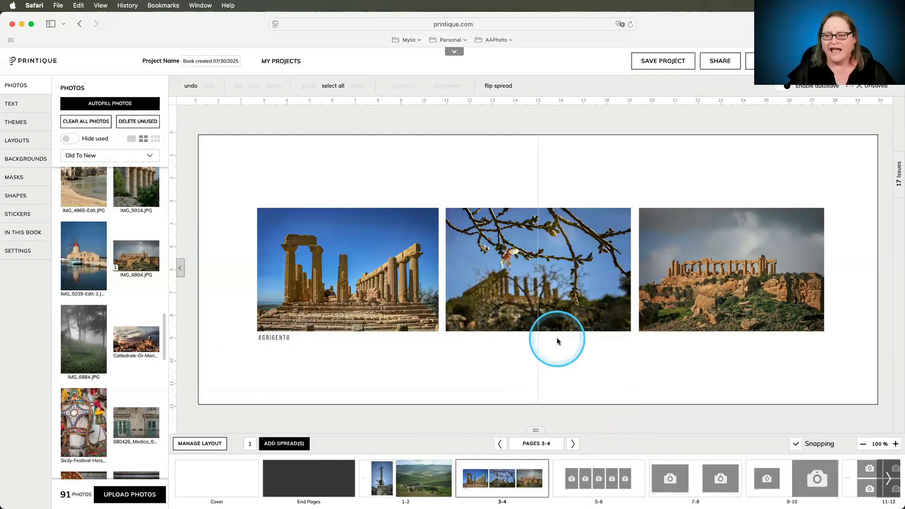
Step: Change pages 5-6 to the spread layout with one full-width photo band and white strips above and below
{"action": "left_click", "coordinate": [599, 479]}
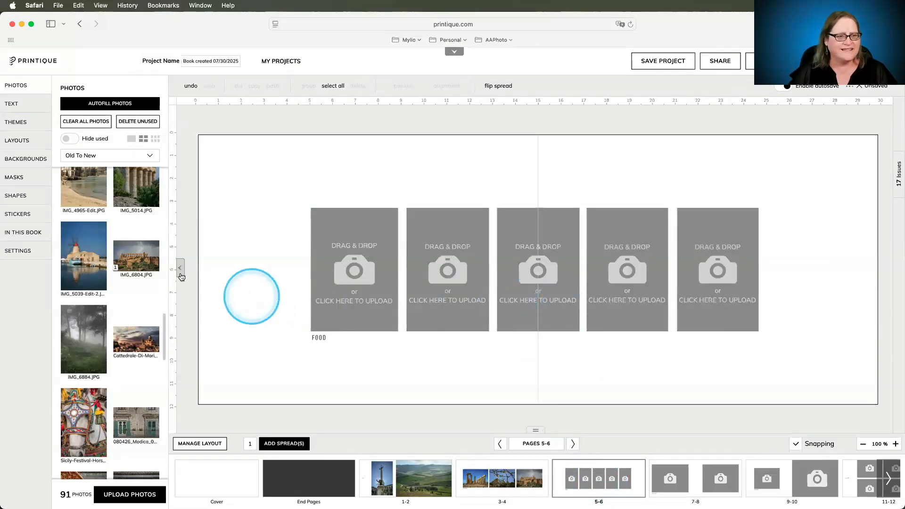
{"action": "scroll", "coordinate": [144, 266], "scroll_direction": "up", "scroll_amount": 4}
{"action": "scroll", "coordinate": [146, 268], "scroll_direction": "up", "scroll_amount": 10}
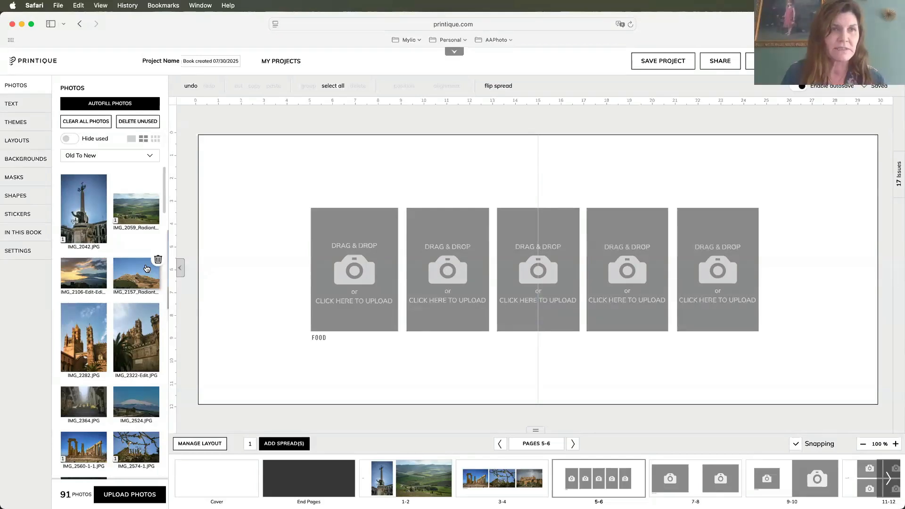
{"action": "left_click", "coordinate": [35, 142]}
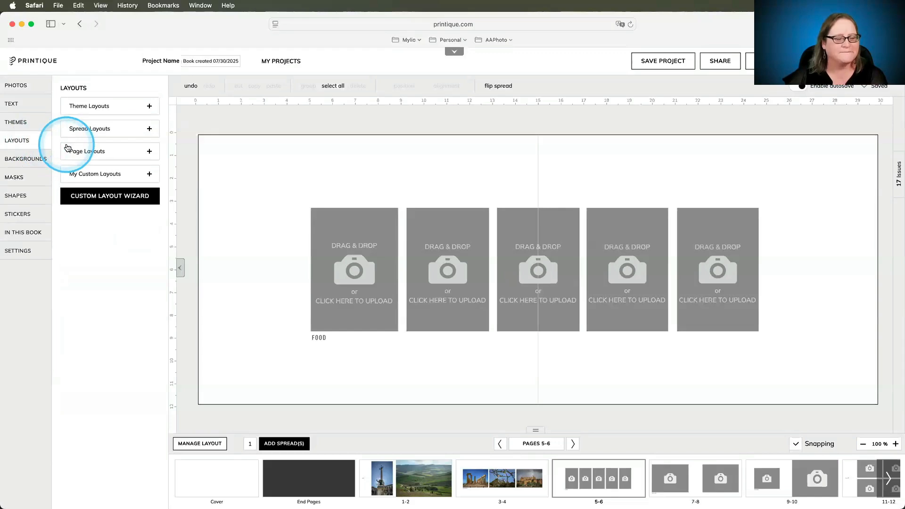
{"action": "left_click", "coordinate": [140, 130]}
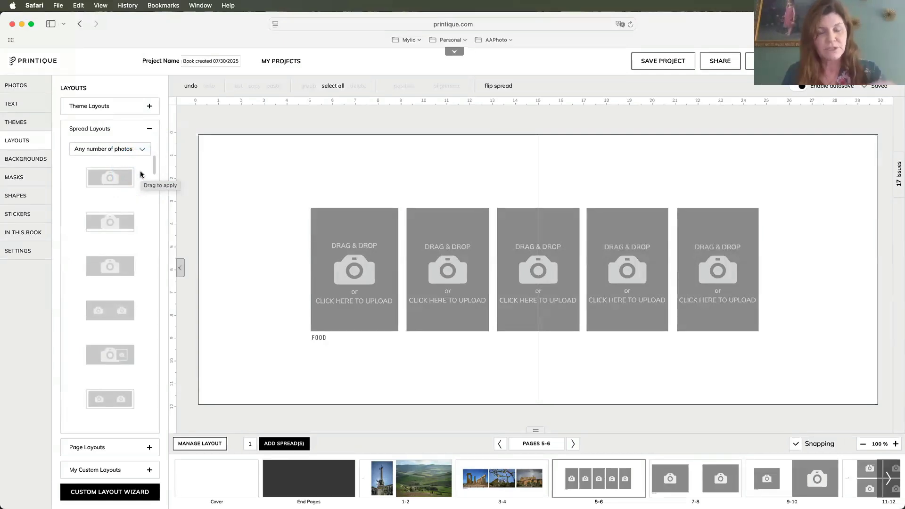
{"action": "left_click", "coordinate": [132, 191]}
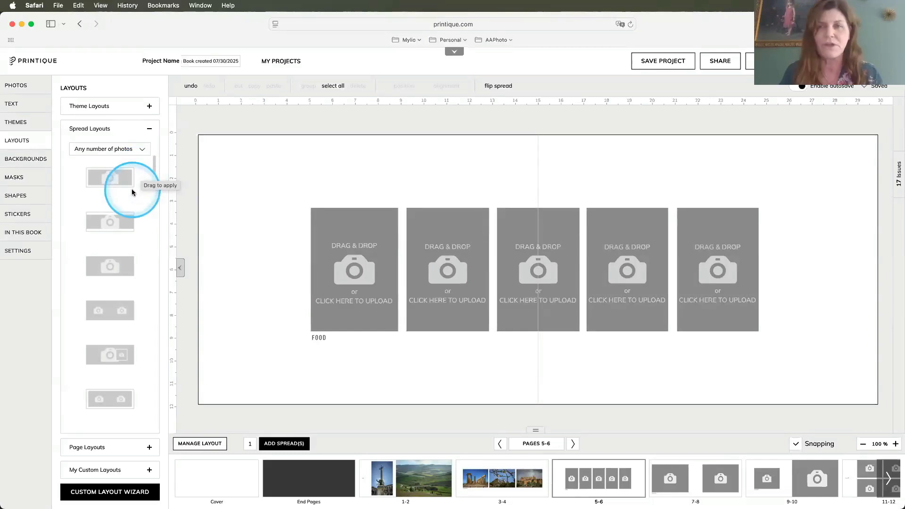
{"action": "left_click", "coordinate": [118, 224]}
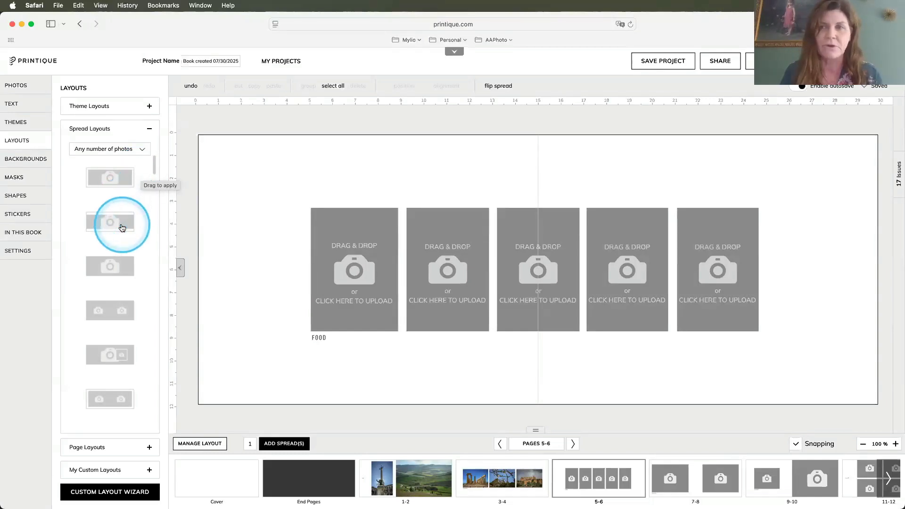
{"action": "left_click", "coordinate": [118, 225]}
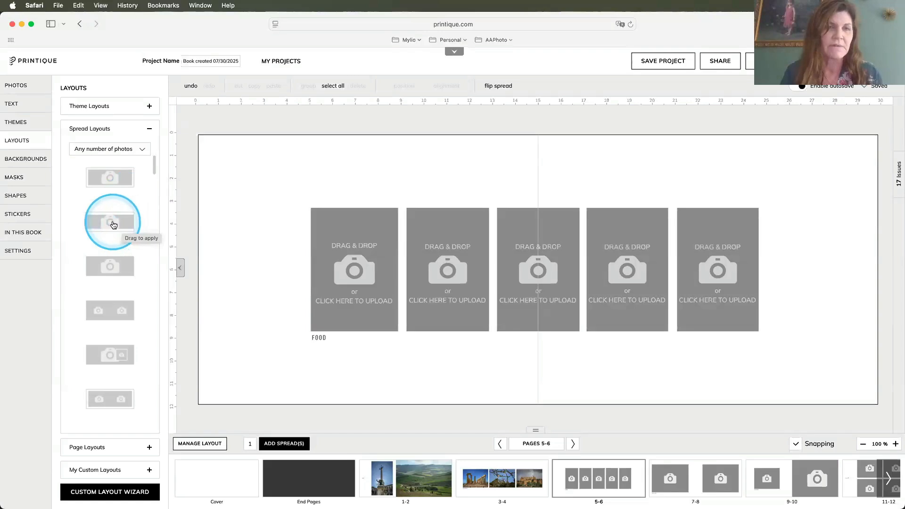
{"action": "left_click", "coordinate": [109, 222]}
{"action": "left_click_drag", "start_coordinate": [147, 225], "coordinate": [375, 238]}
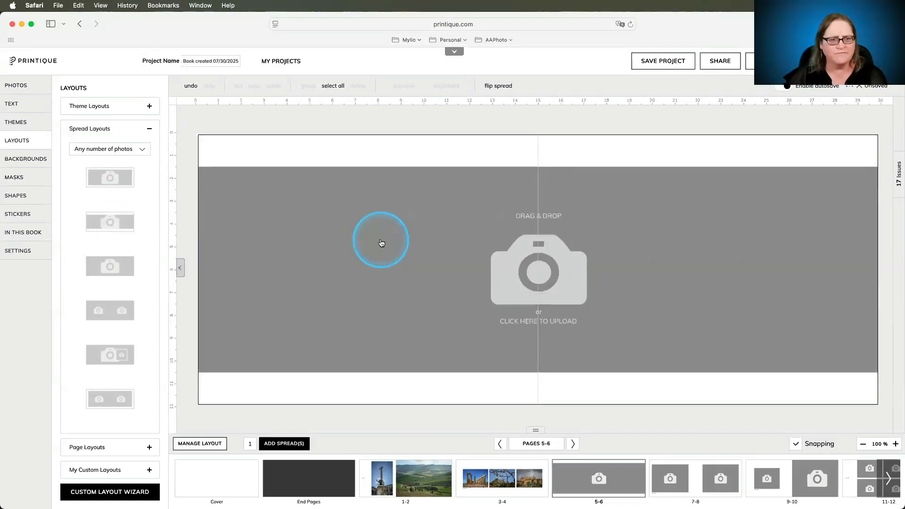
Step: Place the 070526_Cefalu panorama in the full-width photo band on pages 5-6
{"action": "left_click", "coordinate": [24, 87]}
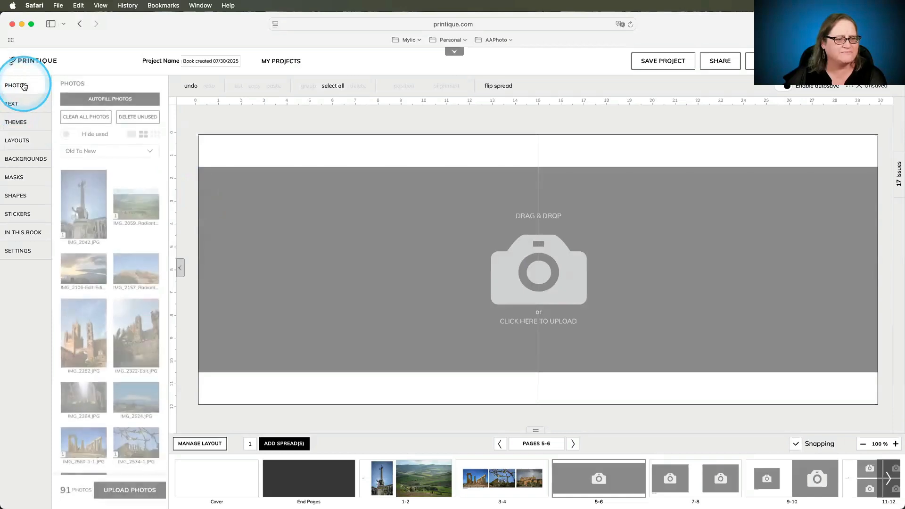
{"action": "scroll", "coordinate": [86, 210], "scroll_direction": "down", "scroll_amount": 5}
{"action": "scroll", "coordinate": [86, 209], "scroll_direction": "down", "scroll_amount": 10}
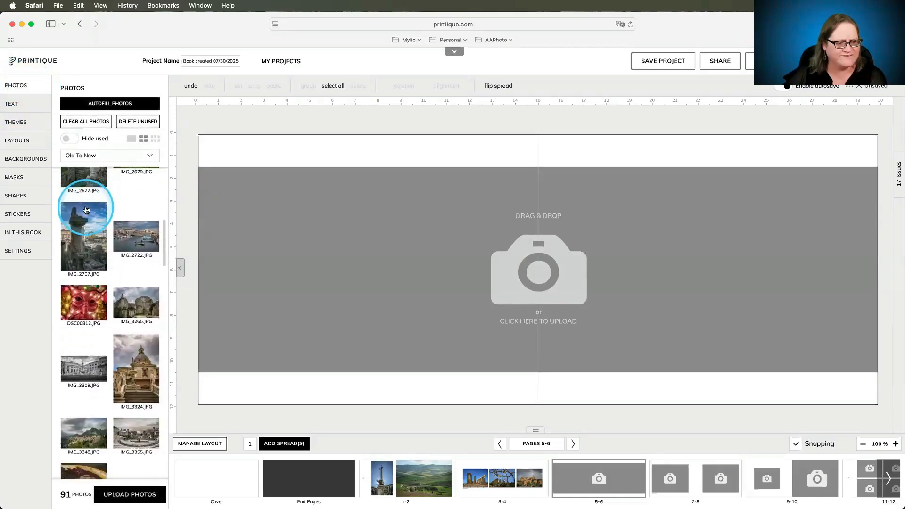
{"action": "left_click_drag", "start_coordinate": [93, 329], "coordinate": [411, 310]}
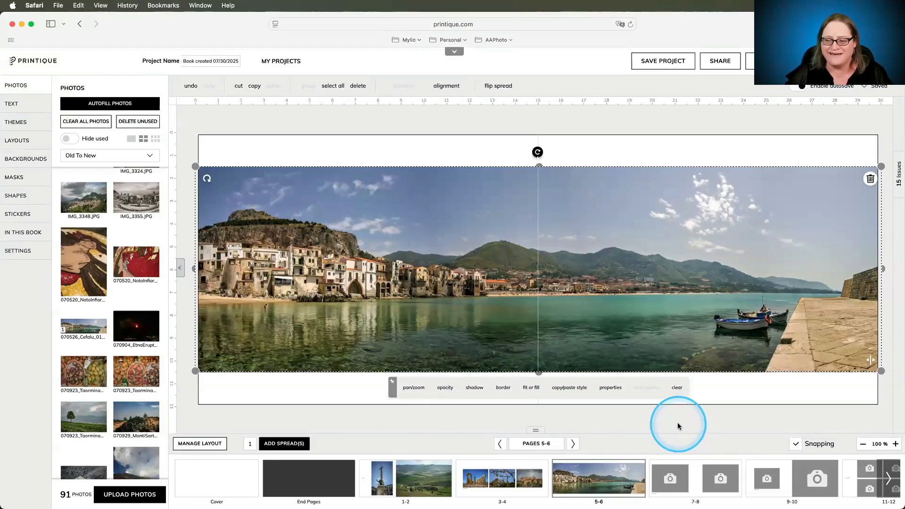
Step: On pages 7-8, place the portrait 070520_NotoInfior photo in the left frame and the landscape one in the right frame
{"action": "left_click", "coordinate": [675, 479]}
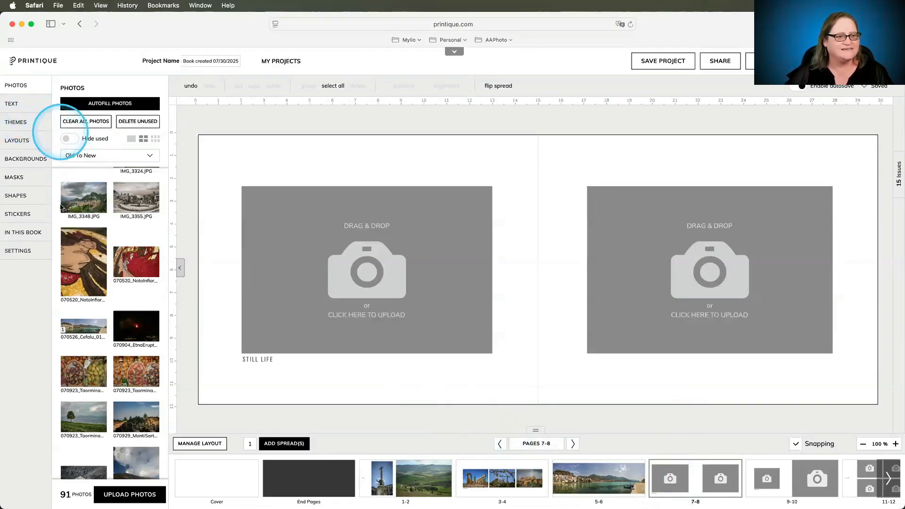
{"action": "scroll", "coordinate": [137, 283], "scroll_direction": "up", "scroll_amount": 3}
{"action": "mouse_move", "coordinate": [148, 324]}
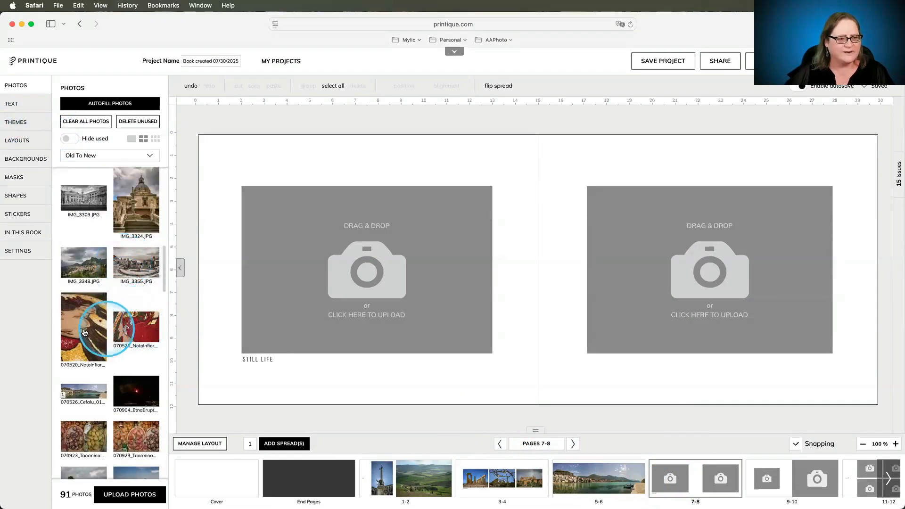
{"action": "left_click_drag", "start_coordinate": [87, 326], "coordinate": [379, 306]}
{"action": "left_click_drag", "start_coordinate": [129, 326], "coordinate": [698, 296]}
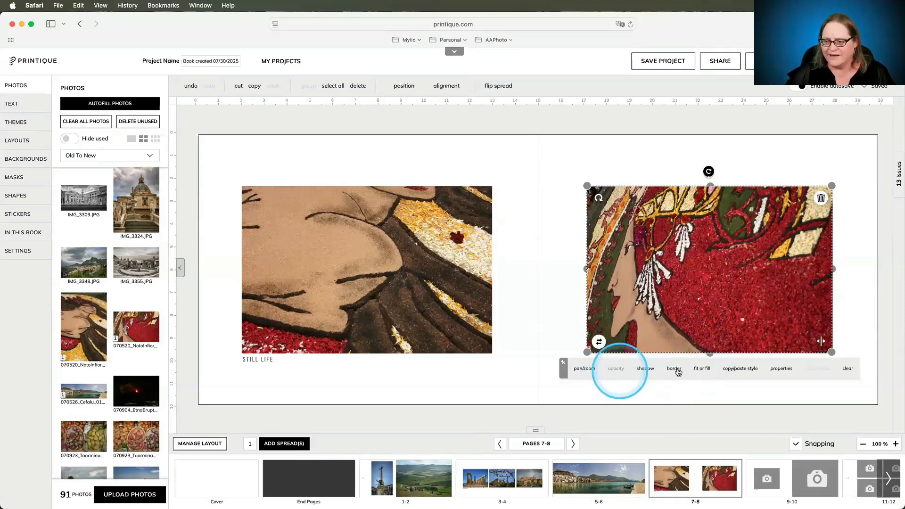
Step: Resize both photos on pages 7-8 with the fit to page option
{"action": "left_click", "coordinate": [702, 369]}
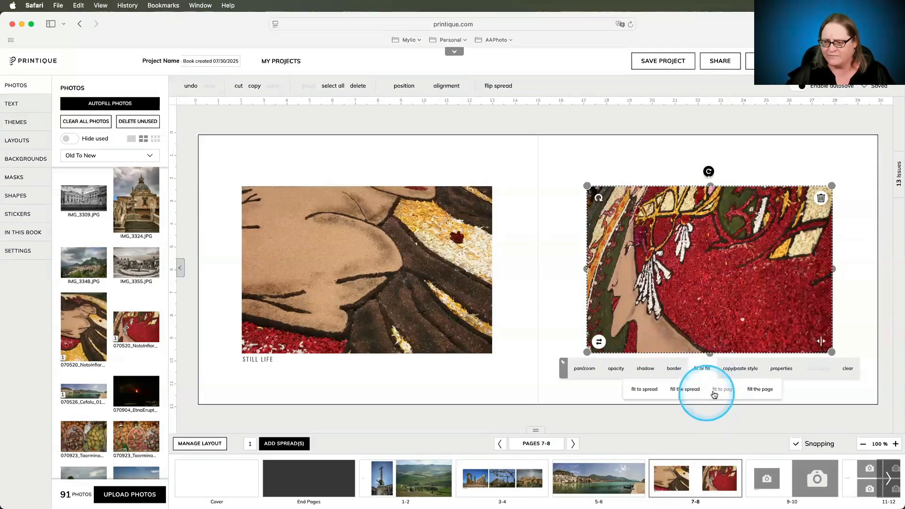
{"action": "left_click", "coordinate": [718, 393]}
{"action": "left_click", "coordinate": [403, 325]}
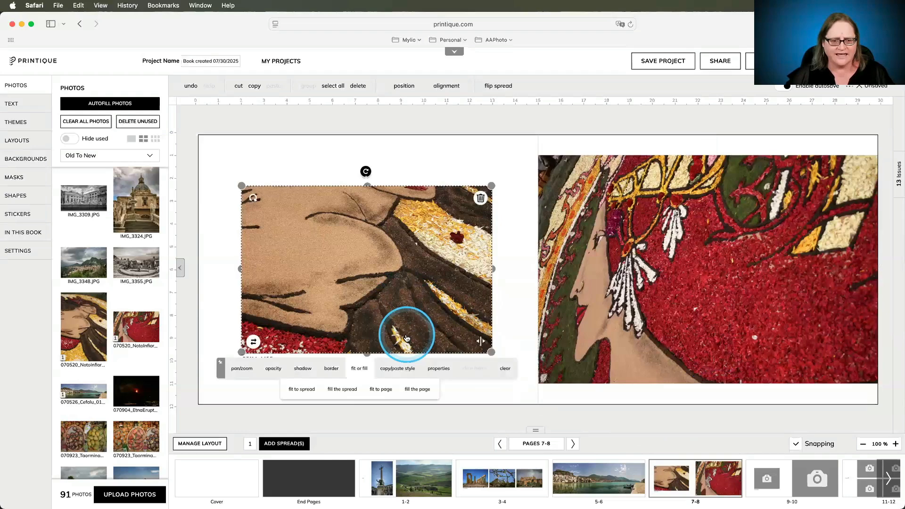
{"action": "left_click", "coordinate": [381, 389]}
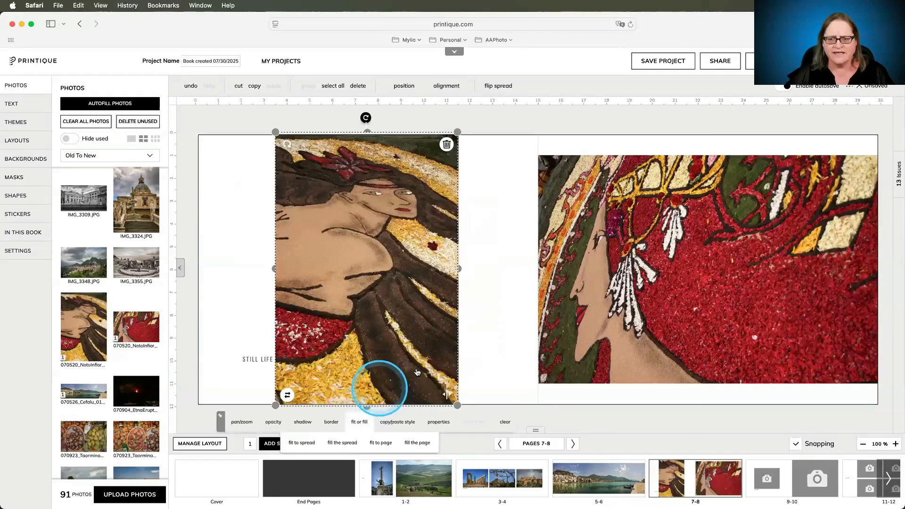
Step: Try making the right-hand flower-petal photo fill the entire spread on pages 7-8, and undo it
{"action": "left_click", "coordinate": [679, 351]}
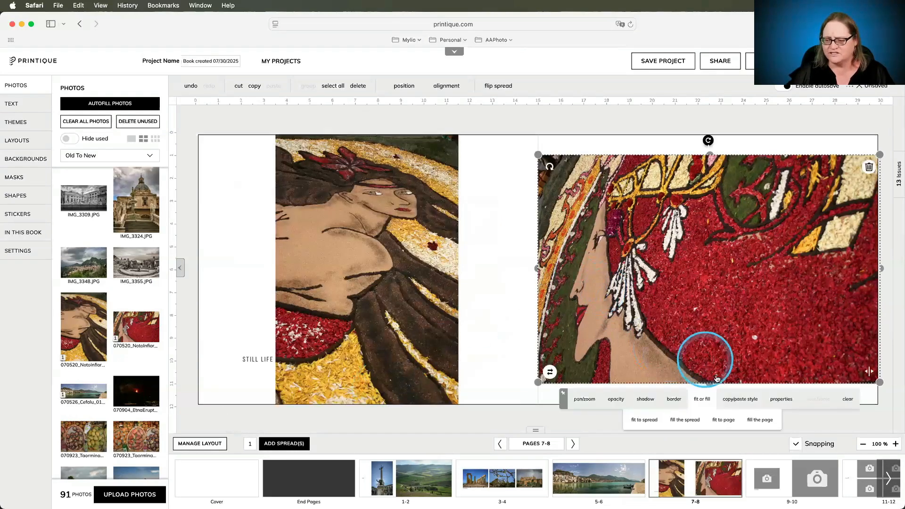
{"action": "left_click", "coordinate": [687, 421]}
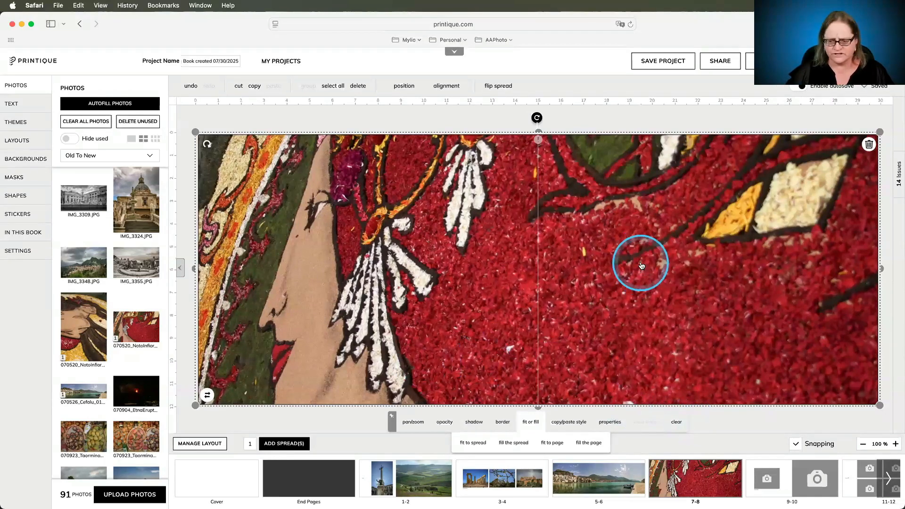
{"action": "key", "text": "super+z"}
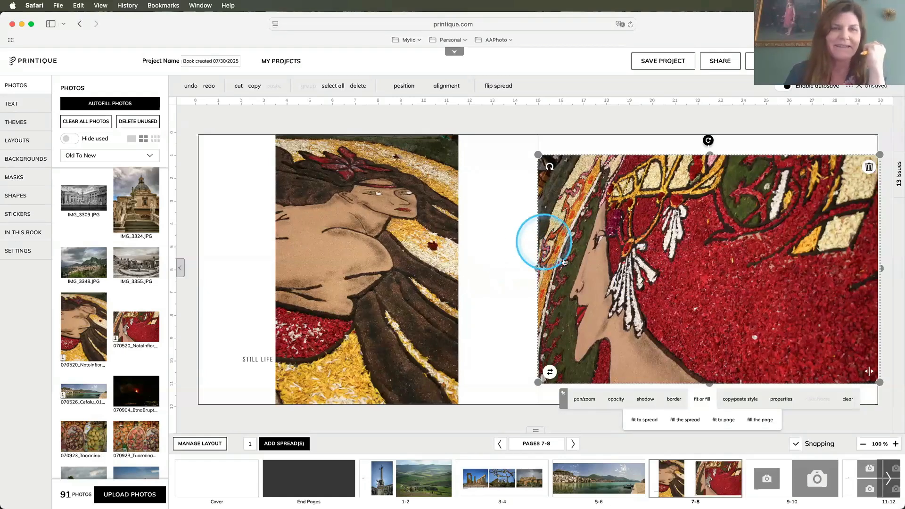
Step: Enlarge the right-hand photo across the gutter to the full page height, and shift the left-hand photo slightly toward the outer edge
{"action": "left_click_drag", "start_coordinate": [538, 382], "coordinate": [525, 367]}
{"action": "left_click_drag", "start_coordinate": [504, 154], "coordinate": [481, 140]}
{"action": "left_click_drag", "start_coordinate": [419, 189], "coordinate": [394, 208]}
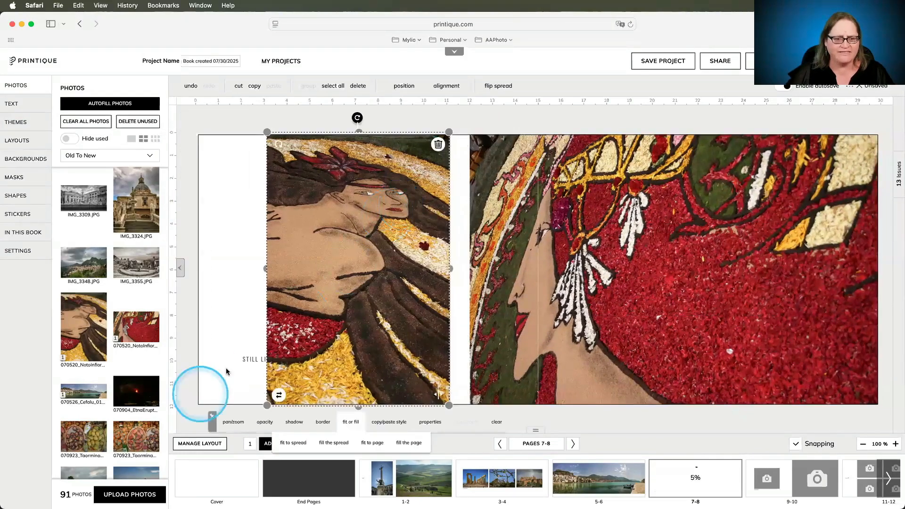
Step: Replace the STILL LIFE caption with NOTO INFIORATA and position it in the lower part of the white strip beside the left photo
{"action": "left_click", "coordinate": [252, 362]}
{"action": "left_click_drag", "start_coordinate": [241, 362], "coordinate": [223, 362]}
{"action": "double_click", "coordinate": [245, 404]}
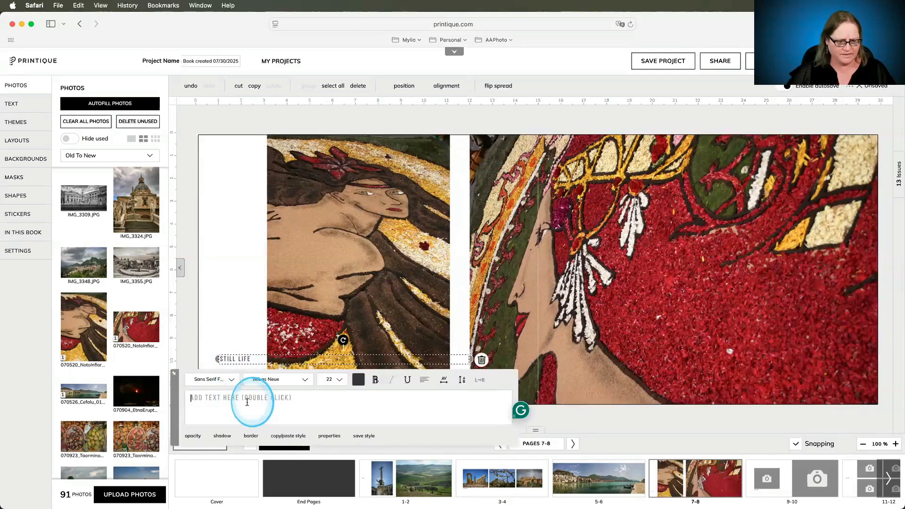
{"action": "type", "text": "Noto INFIORATA"}
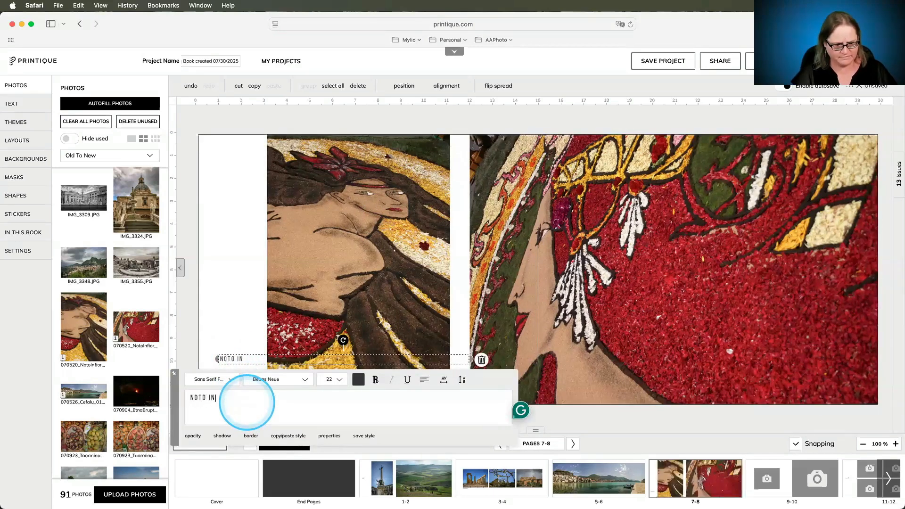
{"action": "left_click", "coordinate": [242, 303]}
{"action": "left_click_drag", "start_coordinate": [243, 360], "coordinate": [237, 387]}
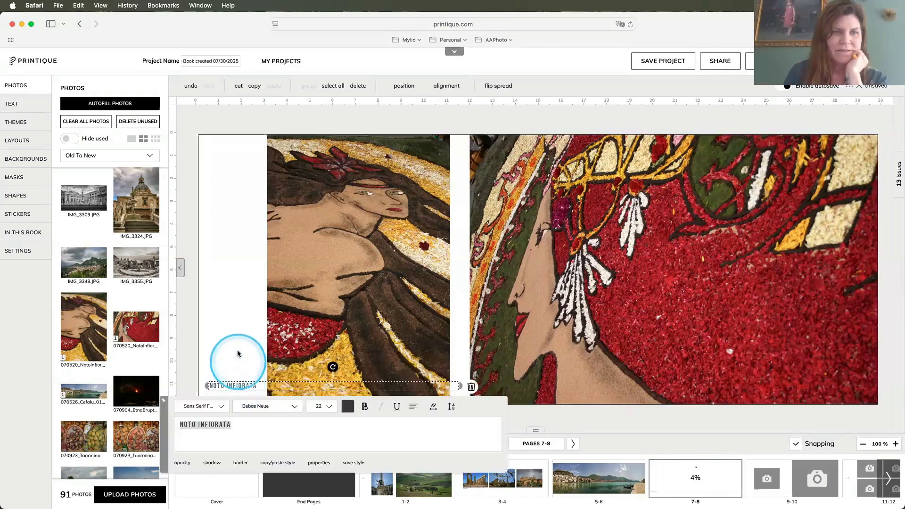
{"action": "left_click", "coordinate": [722, 430]}
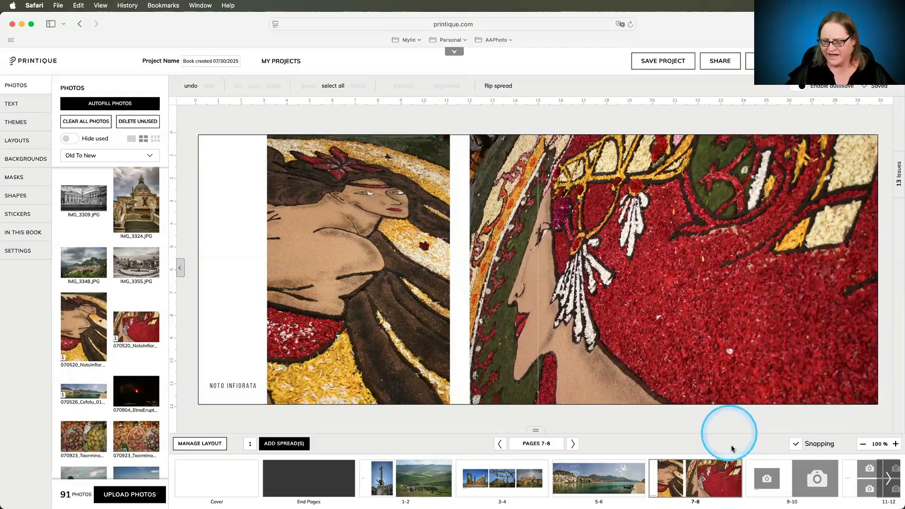
{"action": "scroll", "coordinate": [679, 466], "scroll_direction": "right", "scroll_amount": 10}
{"action": "scroll", "coordinate": [679, 466], "scroll_direction": "left", "scroll_amount": 5}
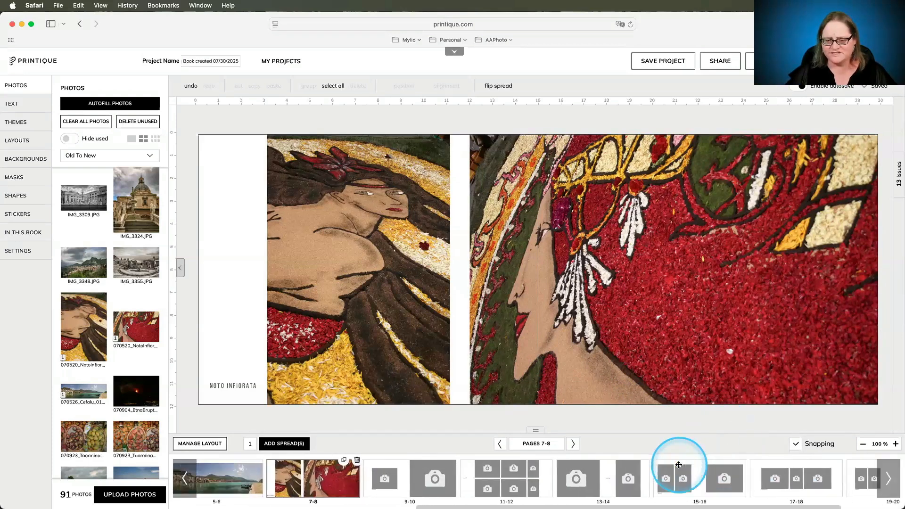
{"action": "scroll", "coordinate": [591, 487], "scroll_direction": "right", "scroll_amount": 3}
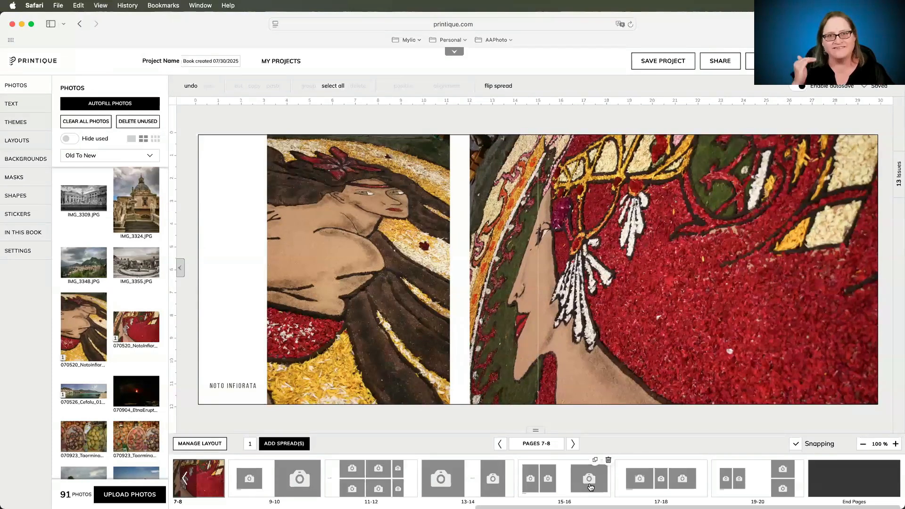
{"action": "key", "text": "super+Tab"}
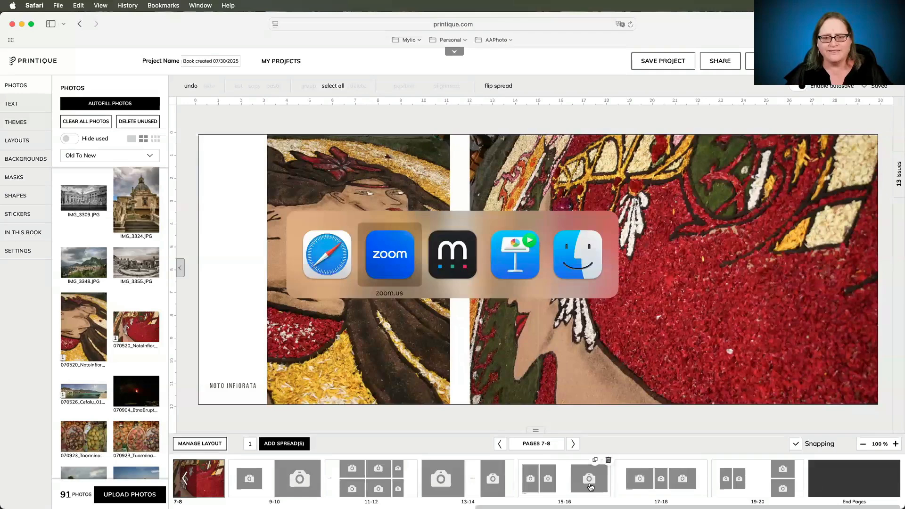
{"action": "key", "text": "super+Tab"}
{"action": "key", "text": "super+Tab"}
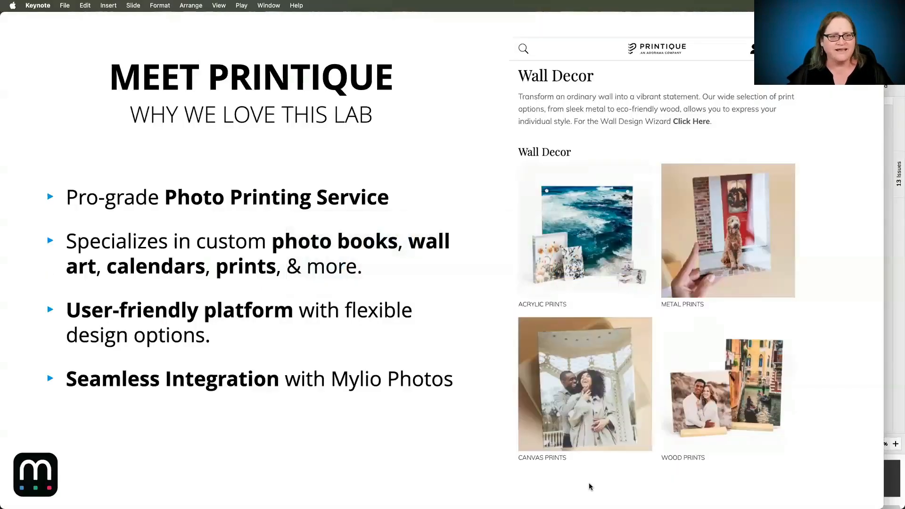
{"action": "key", "text": "Right"}
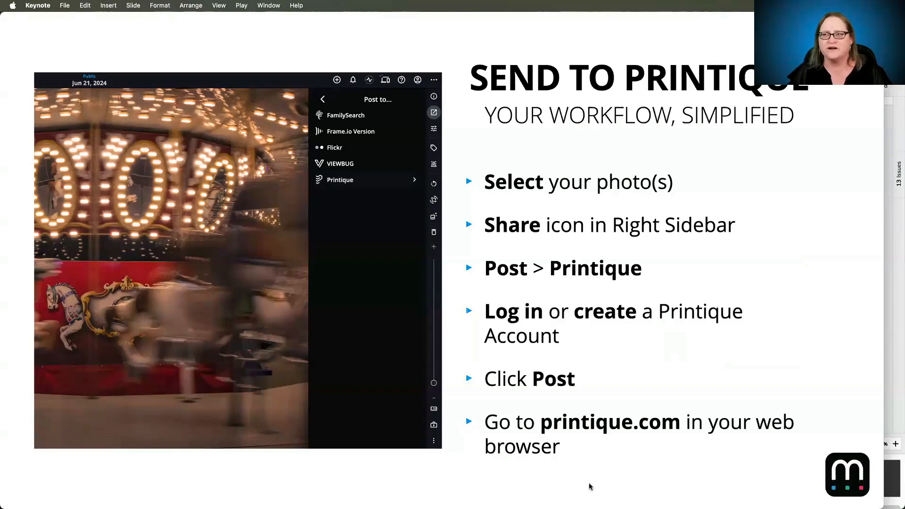
{"action": "key", "text": "Right"}
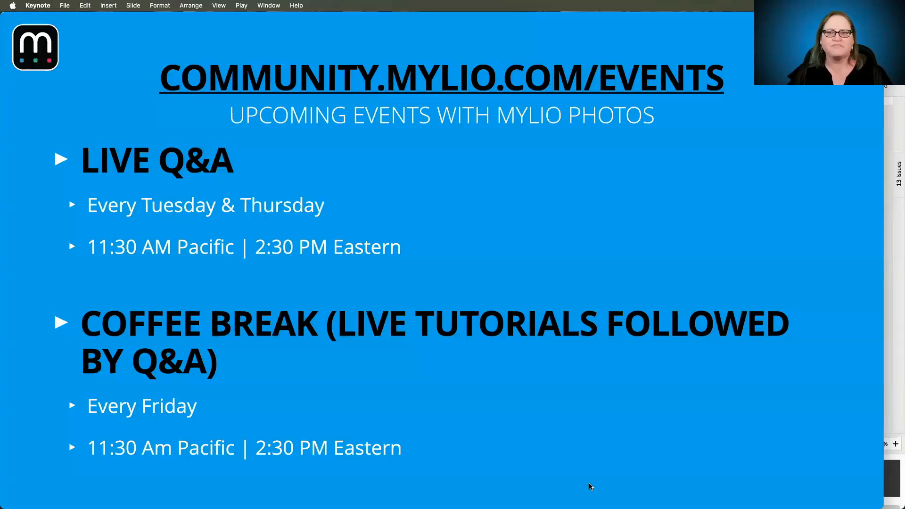
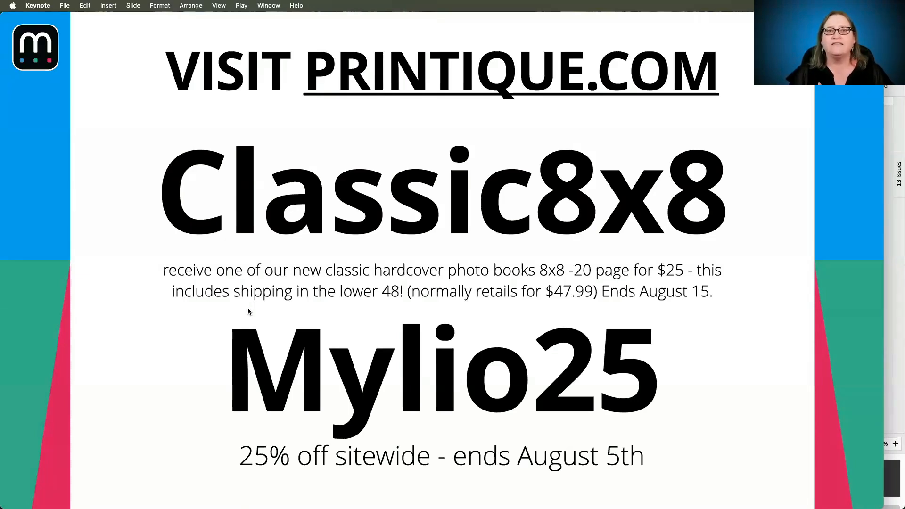
Step: Switch to Mylio Photos and check the title, caption and keywords of several individual Sicily photos
{"action": "key", "text": "super+Tab"}
{"action": "key", "text": "super+Tab"}
{"action": "key", "text": "super+Tab"}
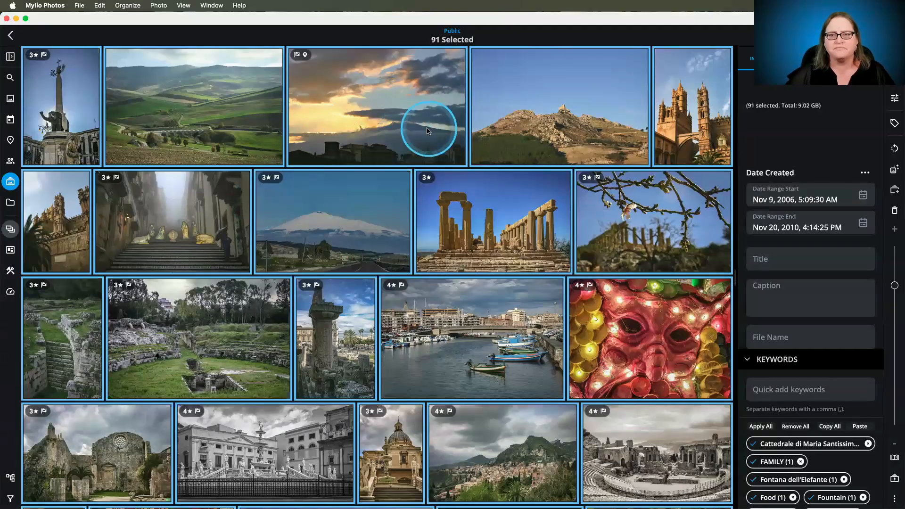
{"action": "left_click", "coordinate": [430, 131]}
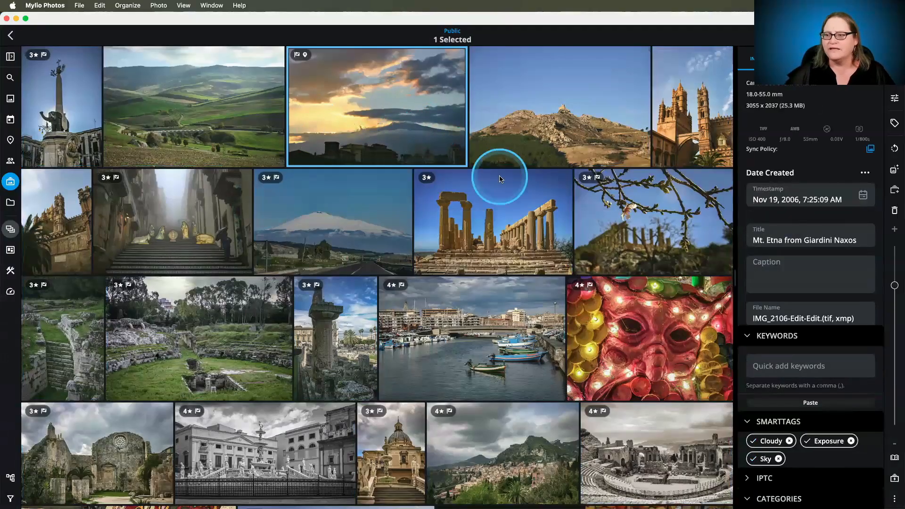
{"action": "left_click", "coordinate": [556, 218]}
{"action": "left_click", "coordinate": [670, 241]}
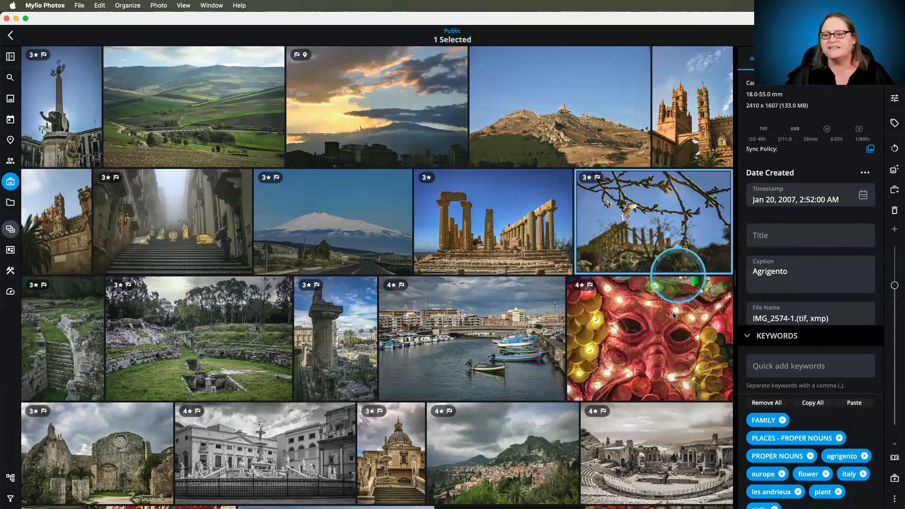
{"action": "left_click", "coordinate": [669, 305]}
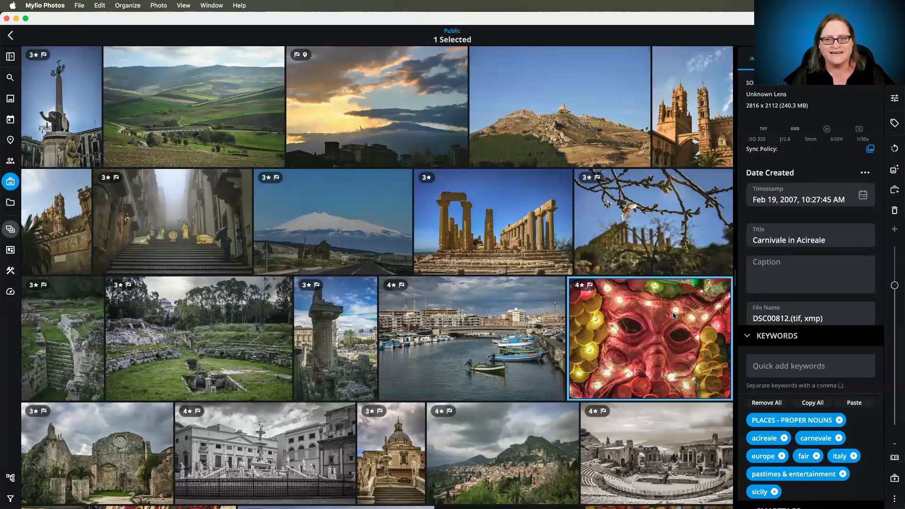
{"action": "left_click", "coordinate": [717, 225]}
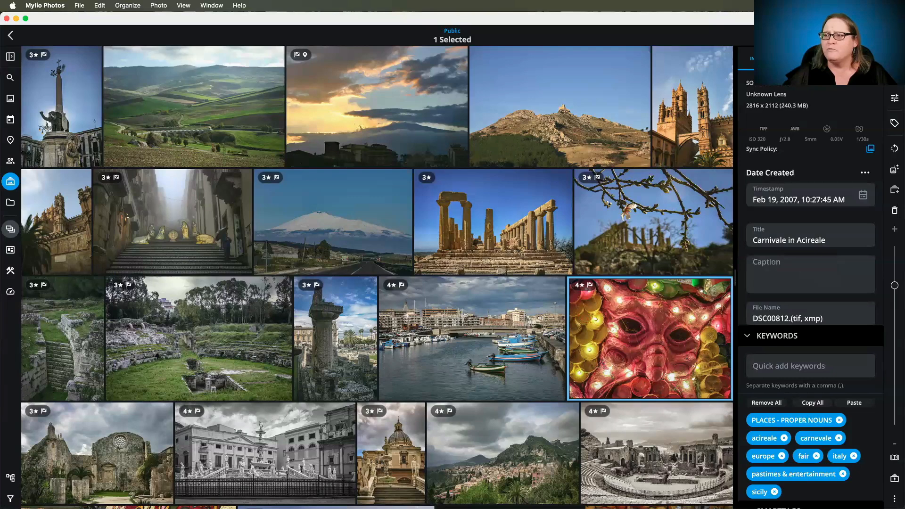
Step: Set the photo grid's sort order to Manual
{"action": "left_click", "coordinate": [894, 36]}
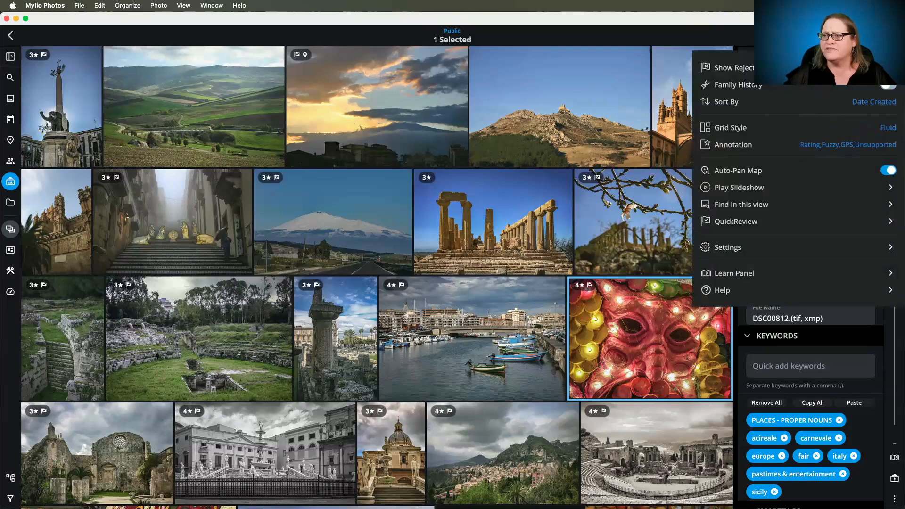
{"action": "left_click", "coordinate": [874, 102]}
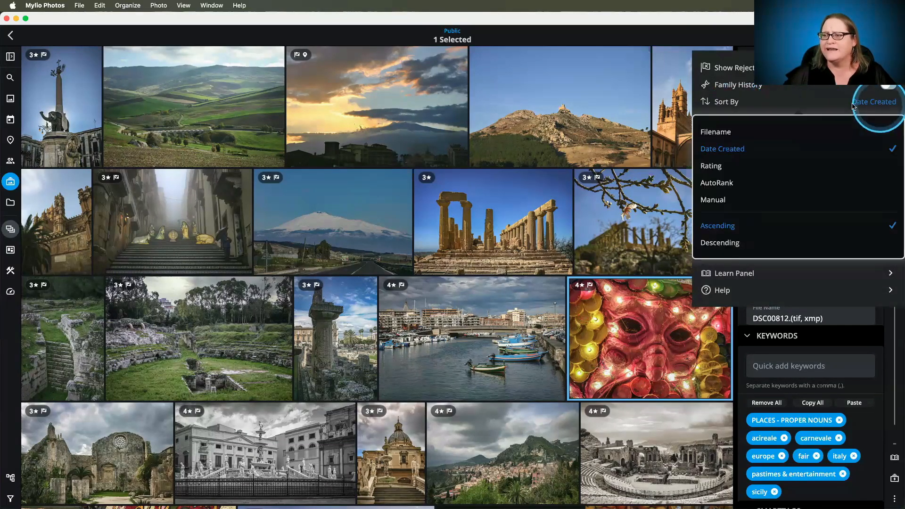
{"action": "left_click", "coordinate": [743, 202]}
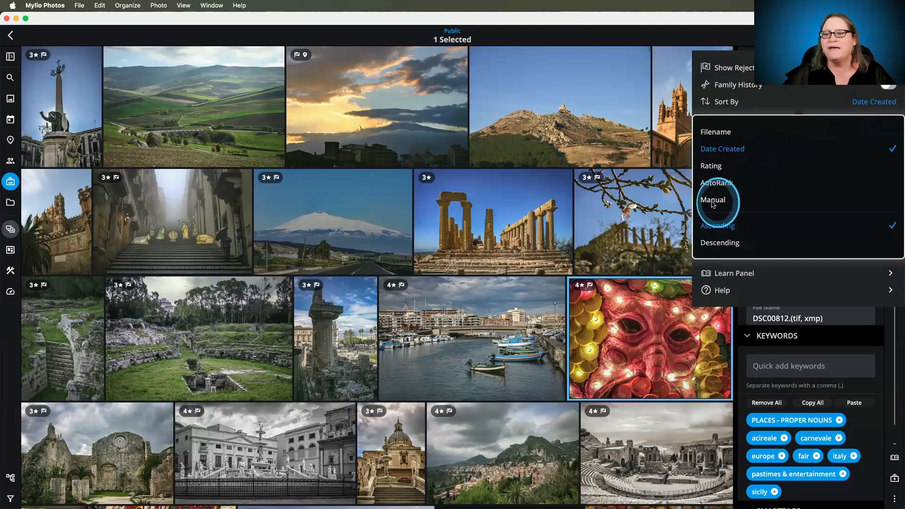
{"action": "scroll", "coordinate": [655, 217], "scroll_direction": "up", "scroll_amount": 5}
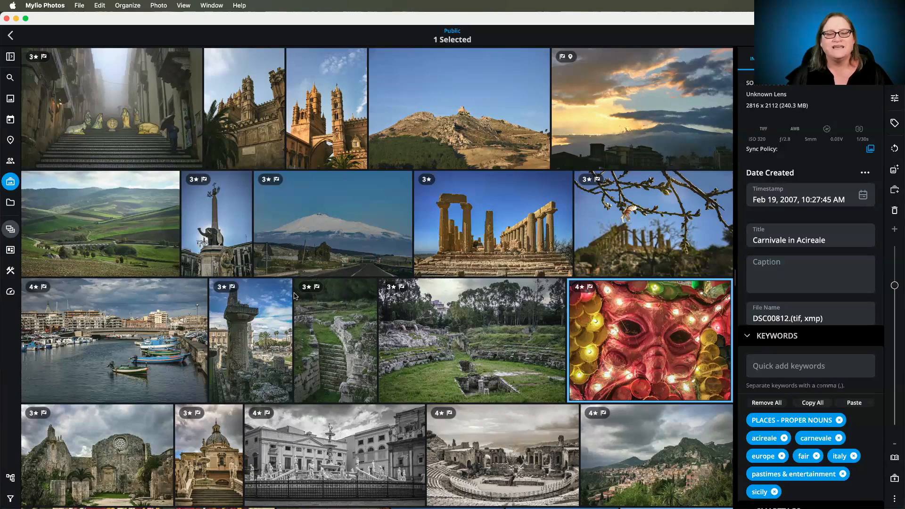
{"action": "key", "text": "super+Tab"}
{"action": "key", "text": "super+Tab"}
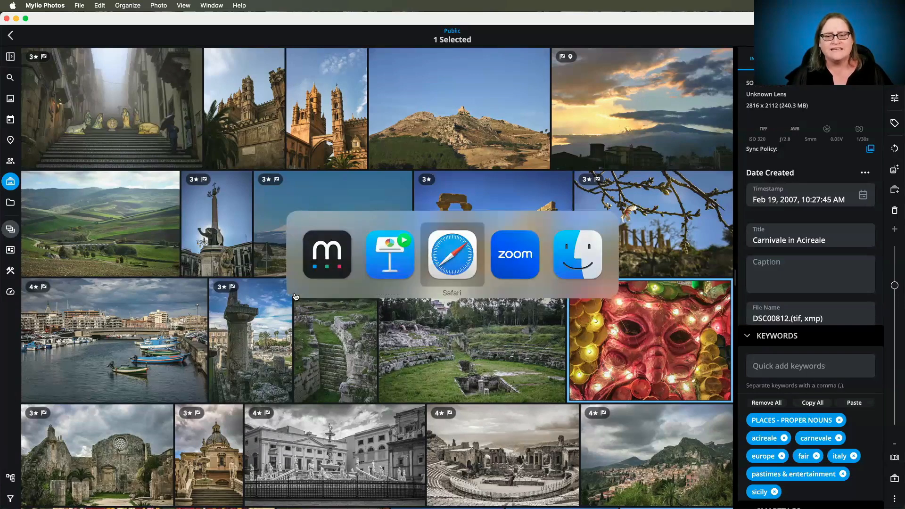
{"action": "key", "text": "super+Tab"}
{"action": "key", "text": "super+Tab"}
{"action": "key", "text": "super+Tab"}
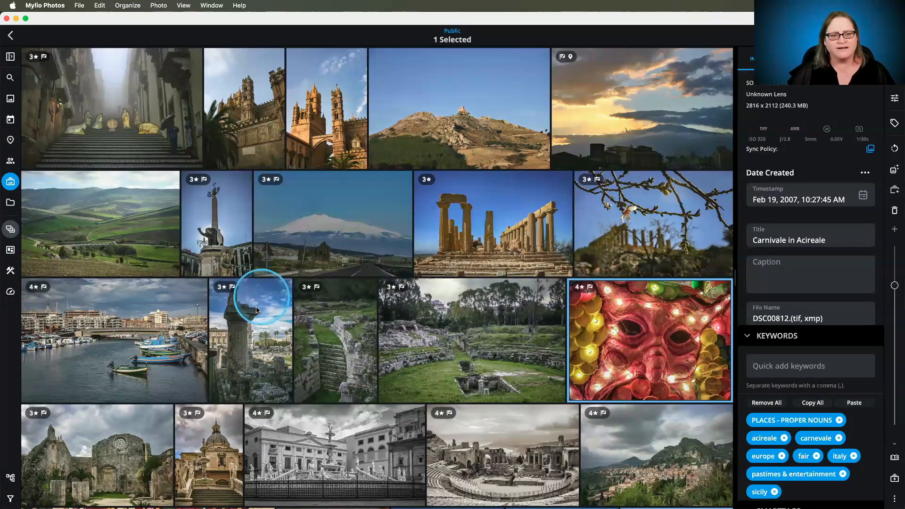
{"action": "key", "text": "super+Tab"}
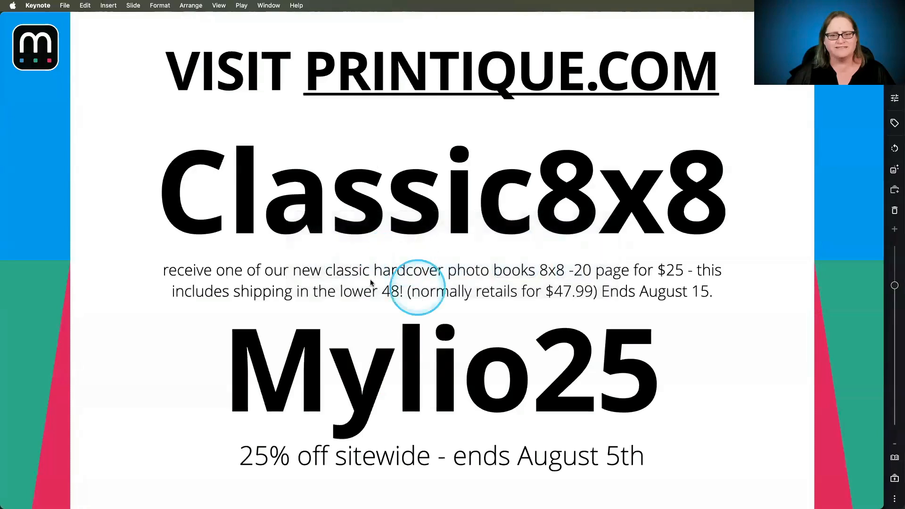
{"action": "left_click", "coordinate": [371, 283]}
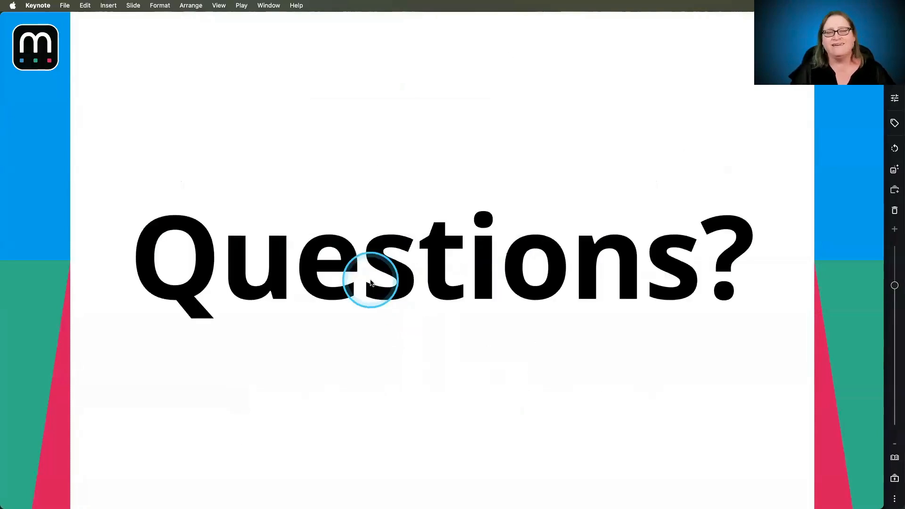